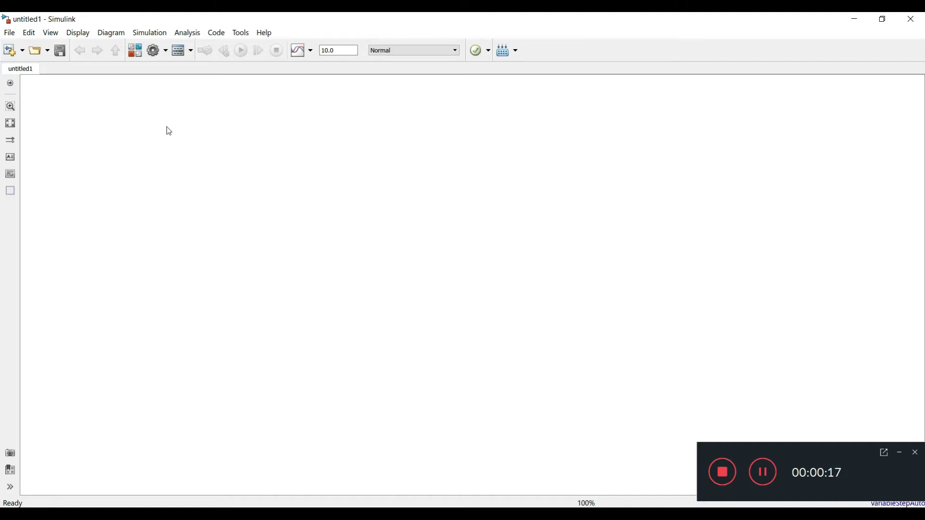
Search the block library for "diode" and add the Diode block from powerlib/Power Electronics to the model.
left_click(136, 52)
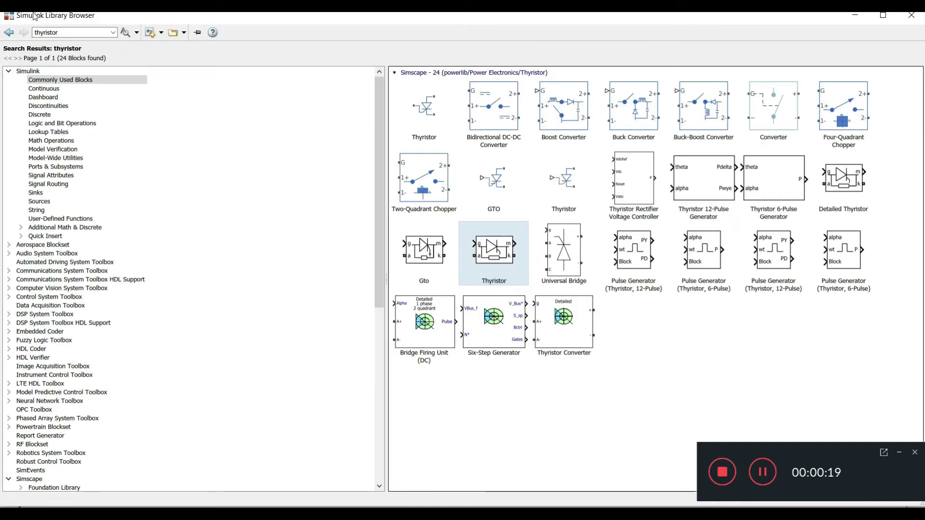
left_click(65, 34)
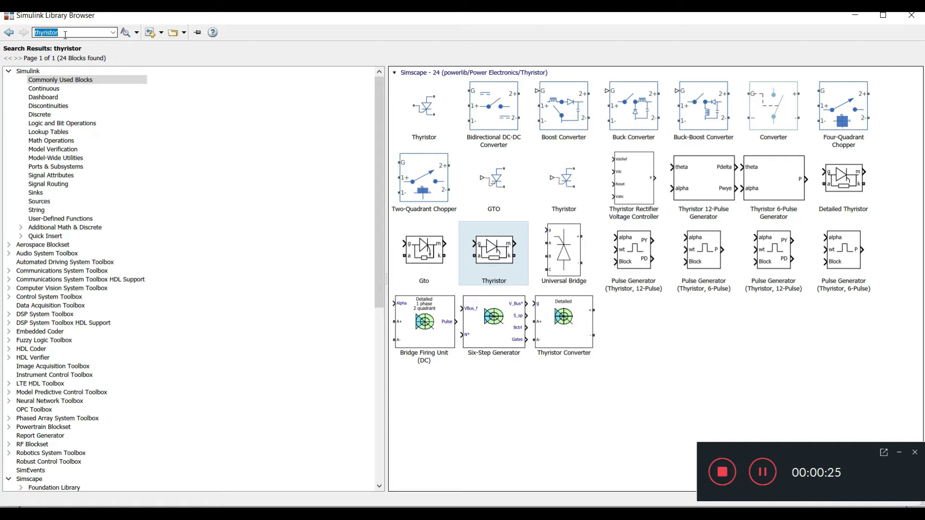
type("dio")
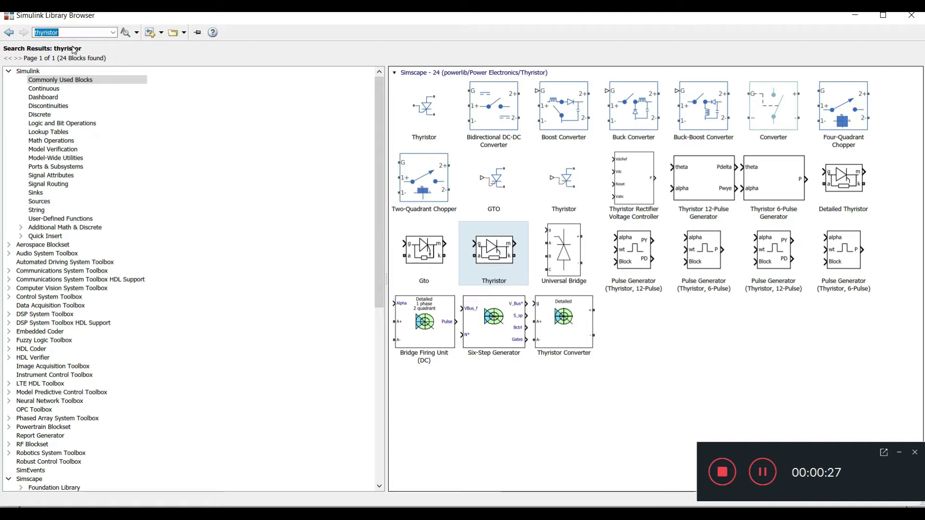
type("de")
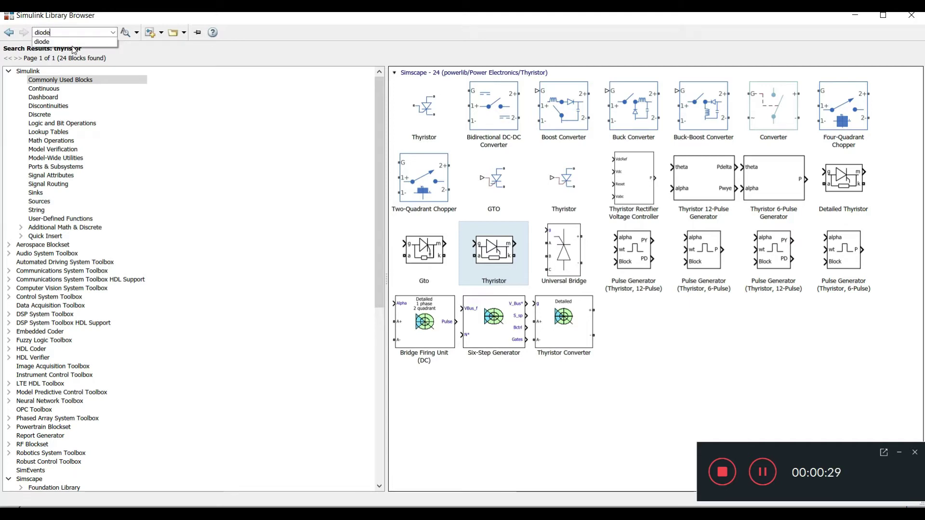
key("Return")
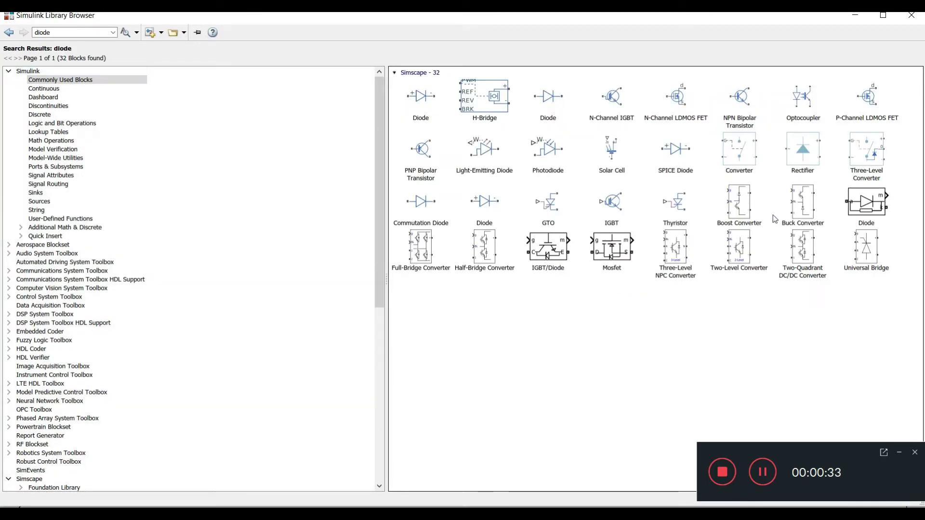
right_click(886, 210)
left_click(887, 210)
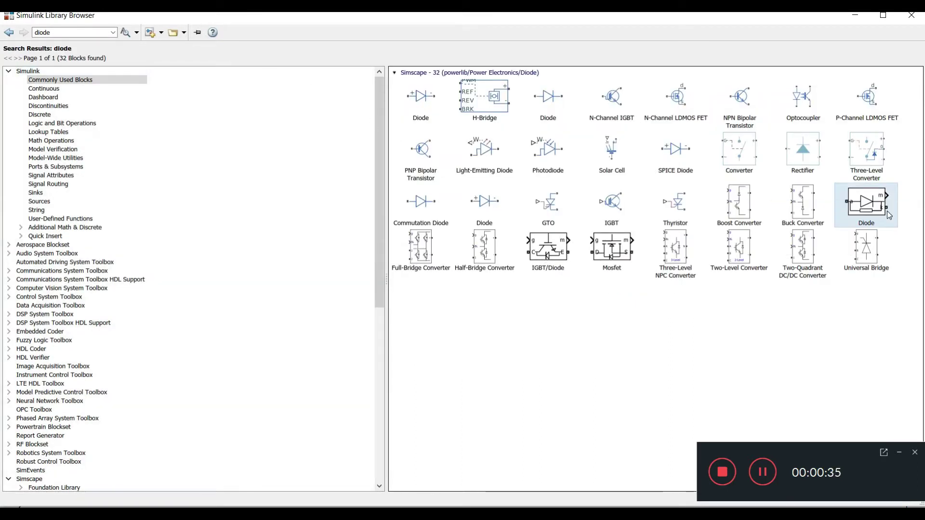
Search the block library for "voltage source" and add the AC Voltage Source from powerlib/Electrical Sources to the model.
double_click(56, 32)
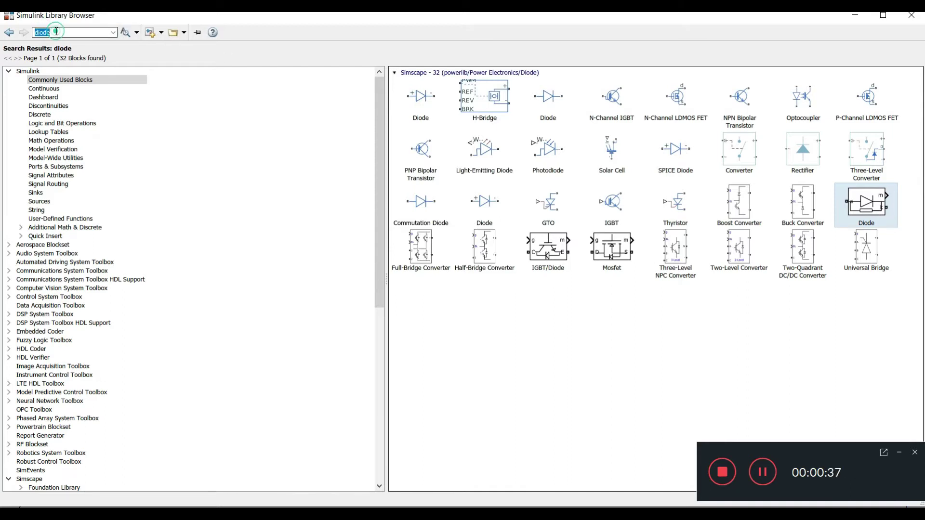
type("vo")
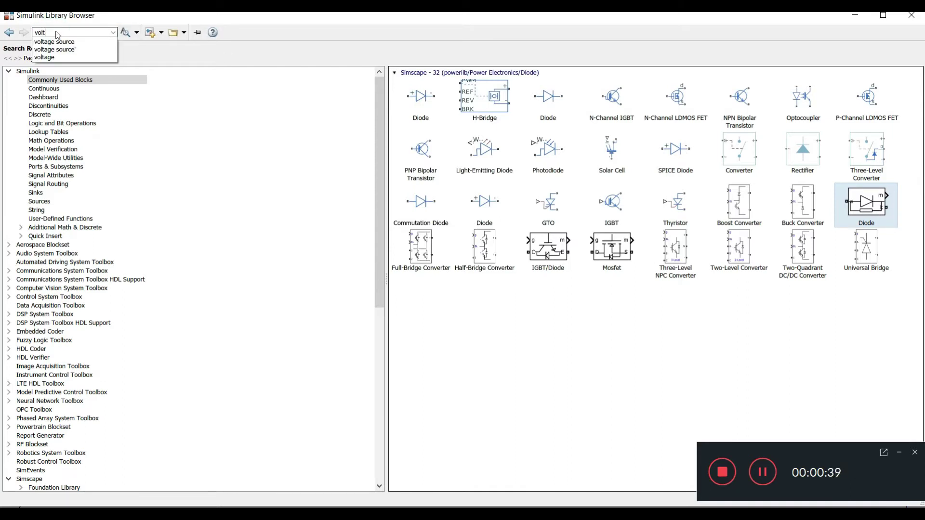
type("lt")
key("Down")
key("Return")
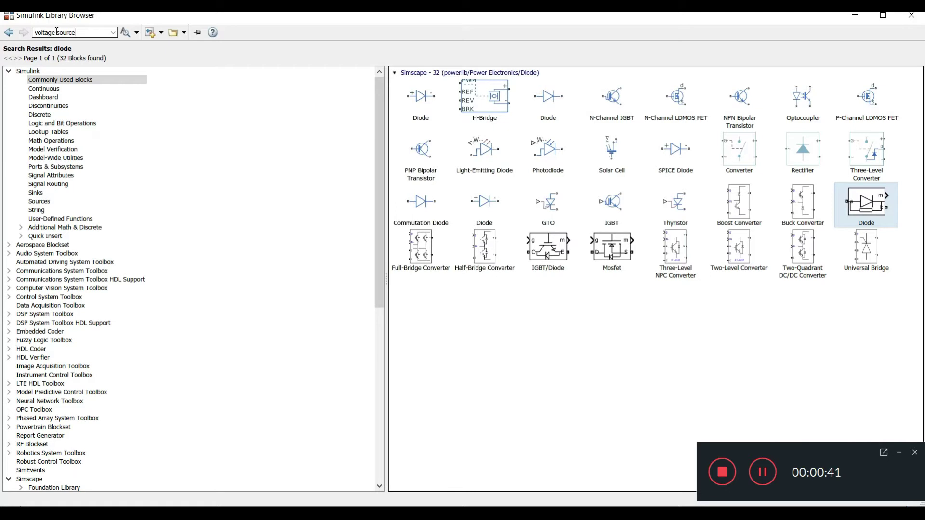
key("Return")
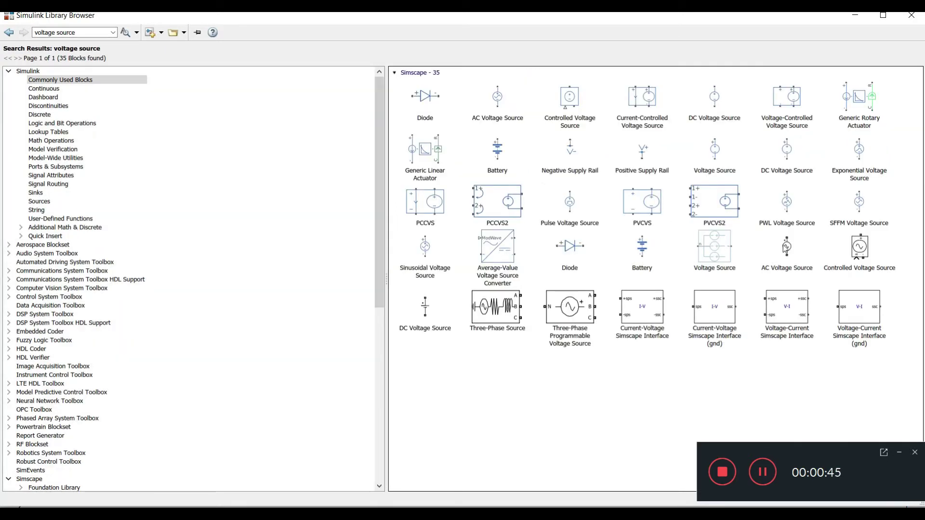
left_click(785, 247)
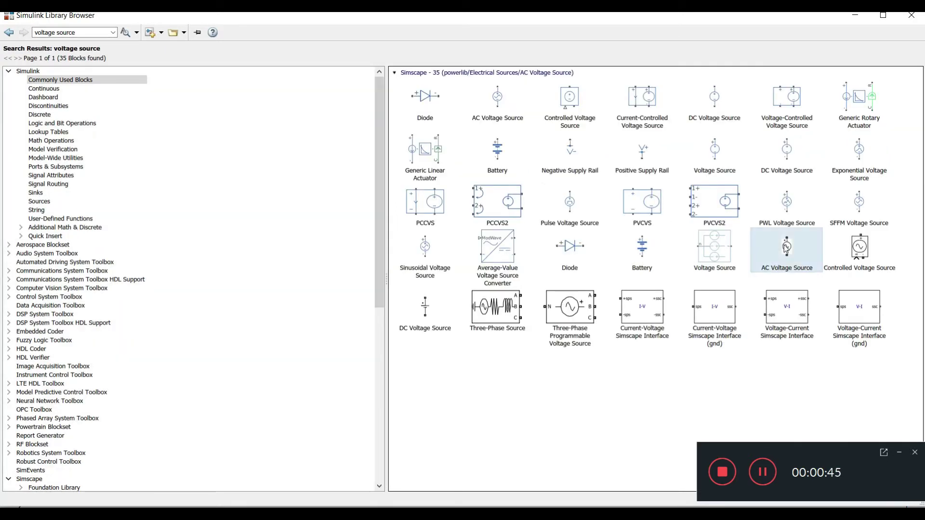
right_click(785, 248)
left_click(792, 249)
Browse the library to Simscape/Power Systems/Specialized Technology/Fundamental Blocks/Elements.
scroll(49, 296, "down", 1)
left_click(41, 455)
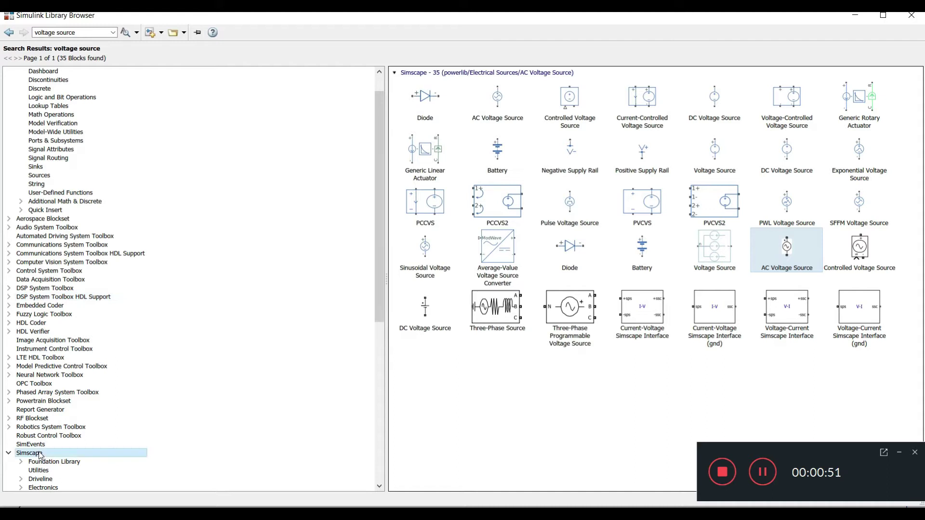
double_click(667, 83)
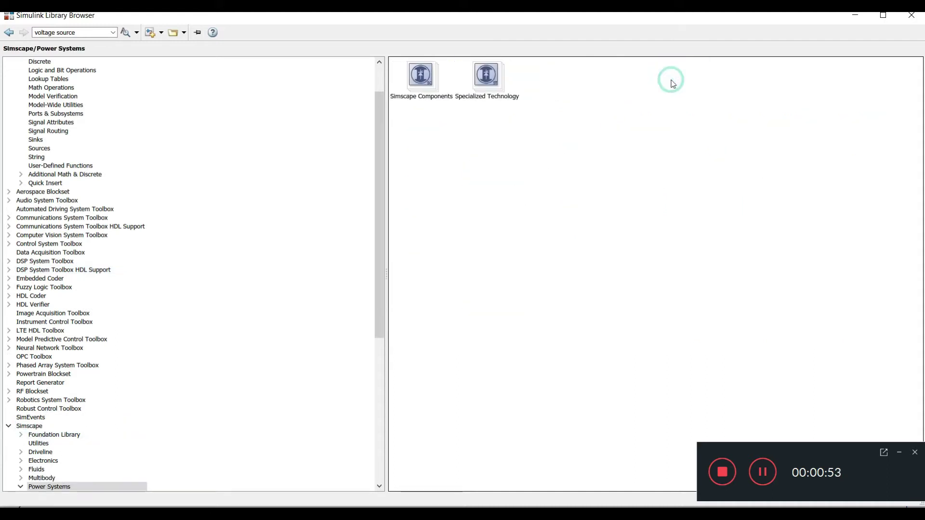
left_click(487, 82)
double_click(487, 82)
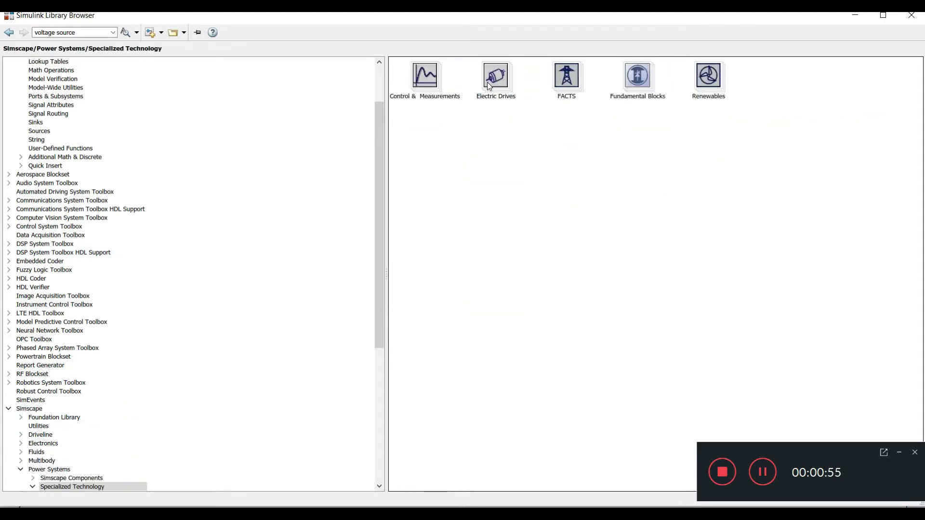
double_click(618, 85)
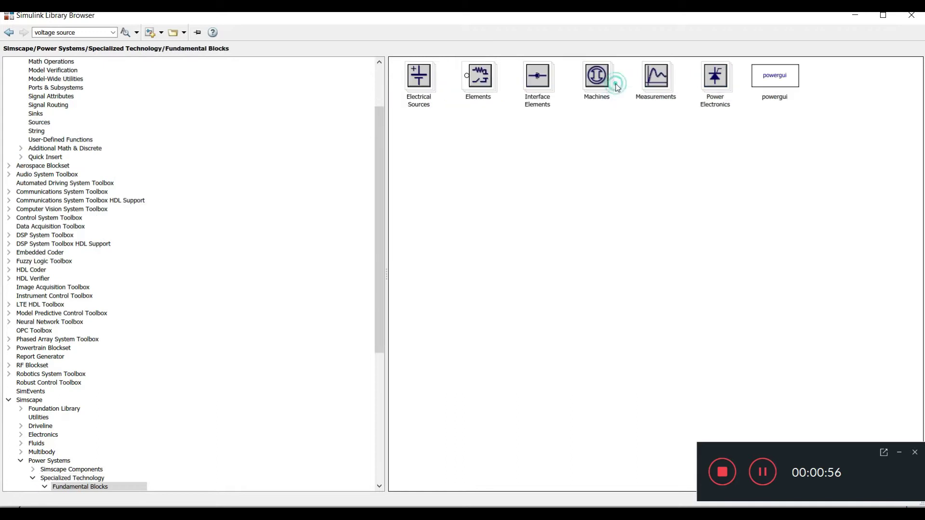
double_click(491, 83)
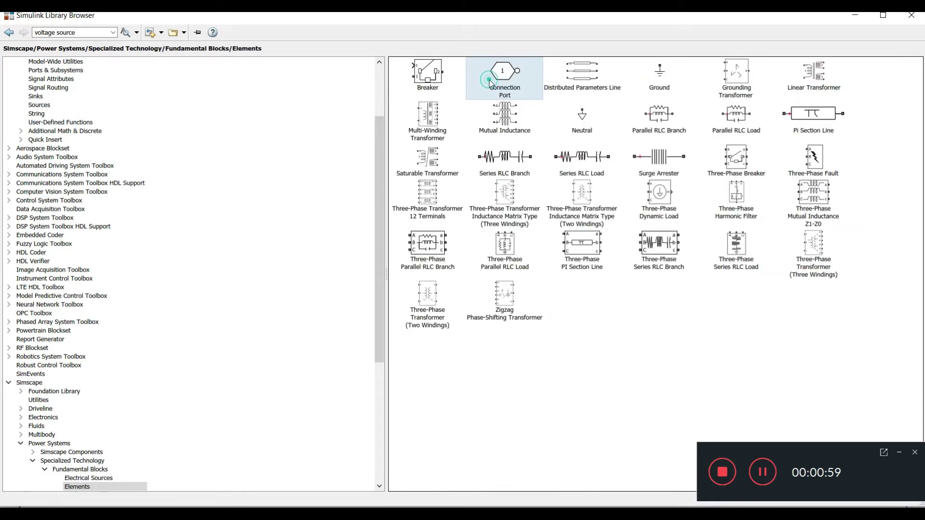
double_click(503, 88)
left_click(487, 320)
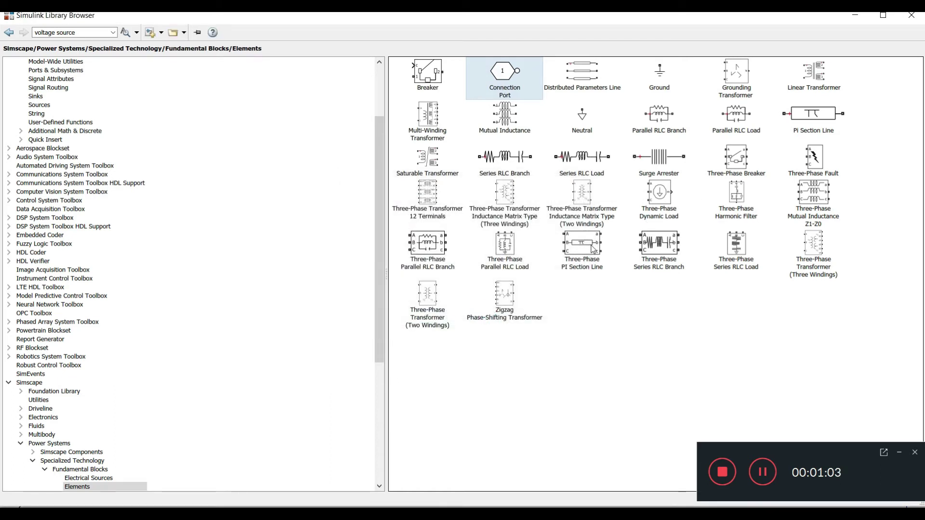
left_click(667, 307)
left_click(653, 246)
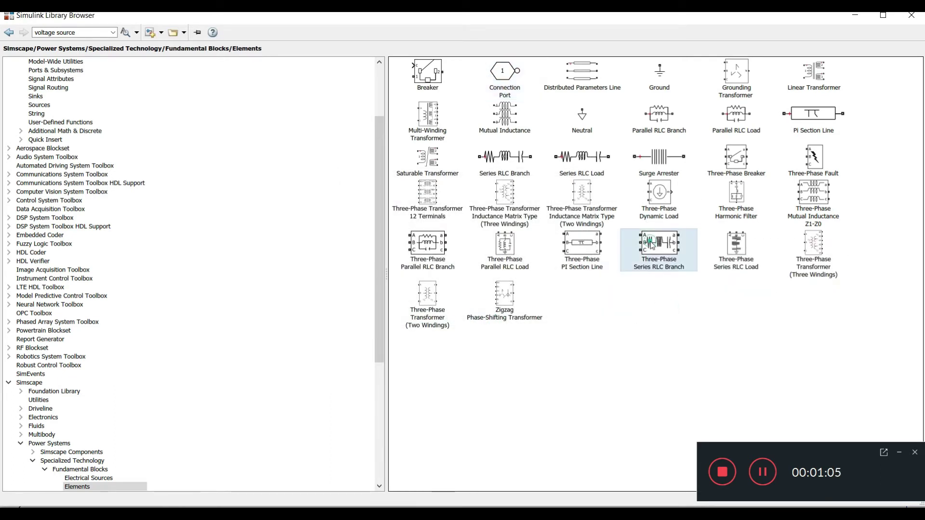
left_click(723, 255)
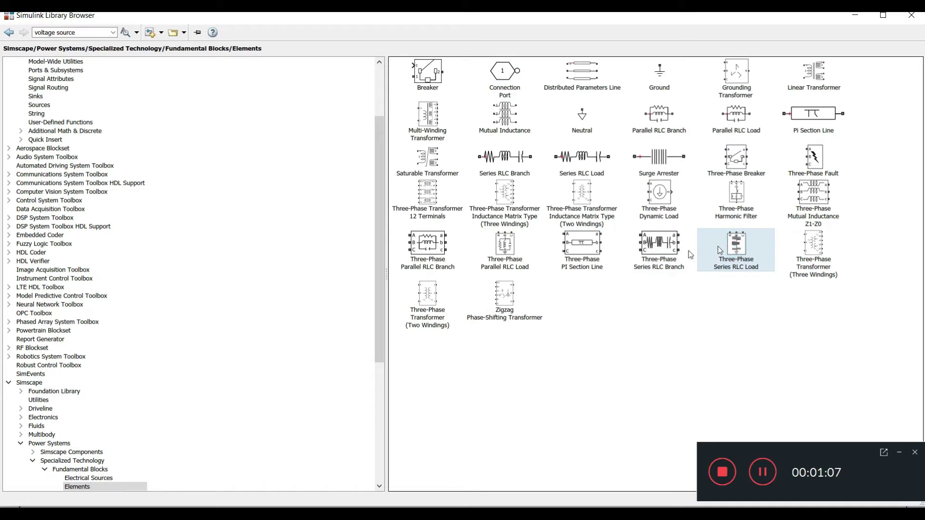
Add the Series RLC Branch and Series RLC Load blocks to the model and close the library browser.
left_click(497, 175)
right_click(508, 164)
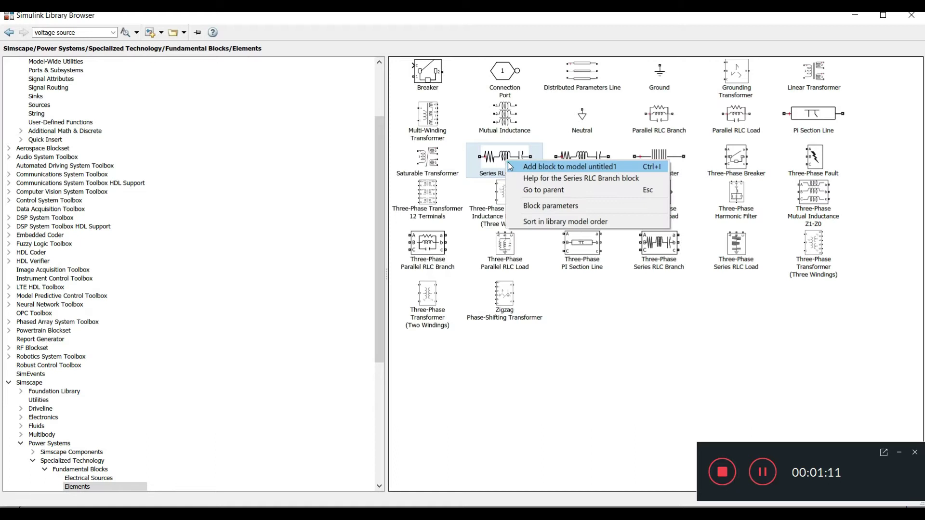
left_click(562, 227)
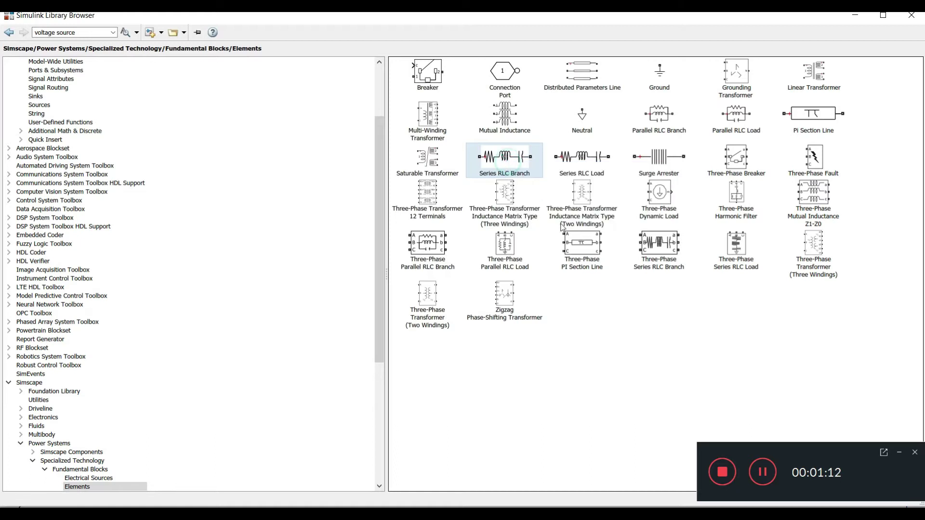
left_click(571, 165)
right_click(573, 163)
left_click(578, 167)
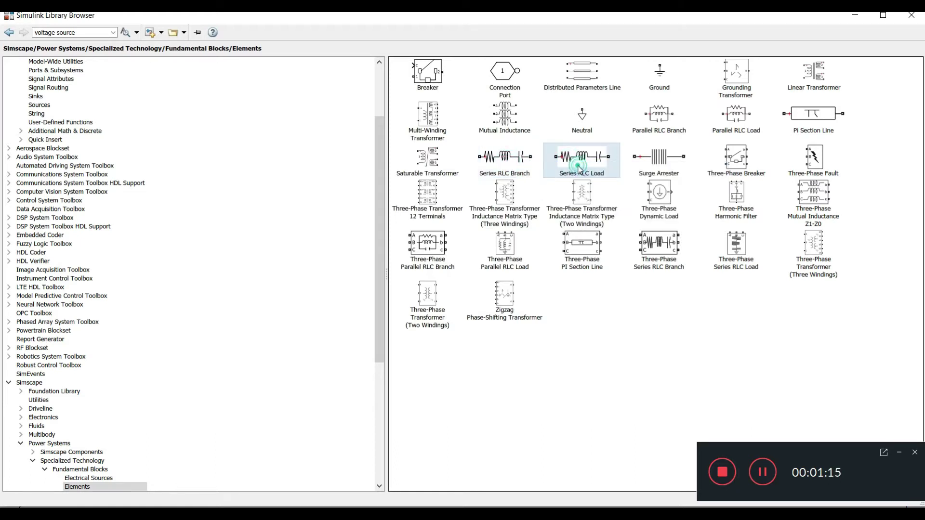
left_click(912, 15)
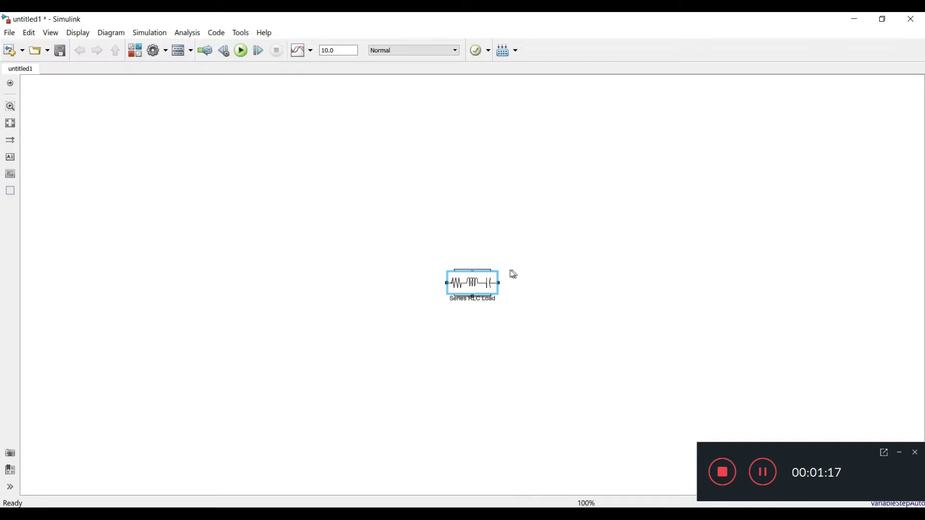
Move the Series RLC Load and Series RLC Branch away from the stacked source and diode blocks.
key("ctrl+c")
key("ctrl+v")
left_click_drag(488, 295, 635, 240)
Compare the block parameters of the Series RLC Branch with those of the Series RLC Load.
double_click(633, 242)
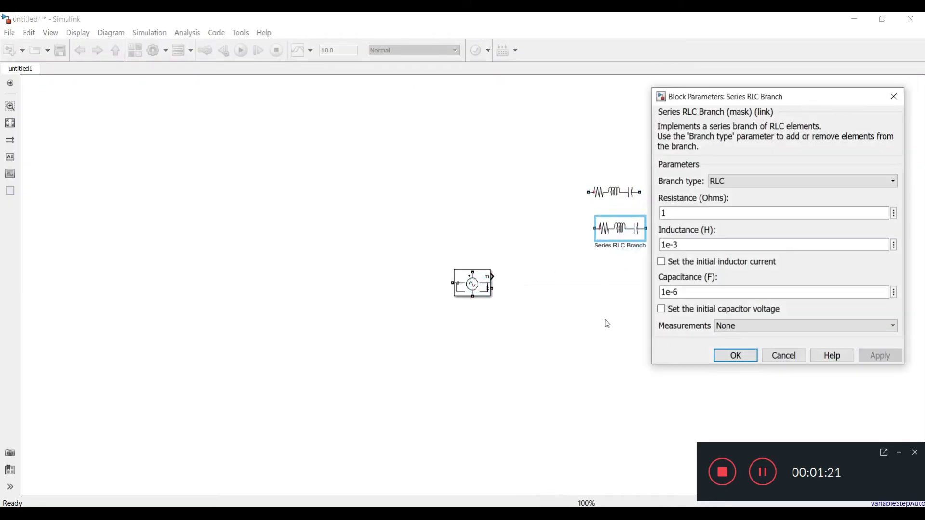
left_click(674, 213)
left_click(674, 245)
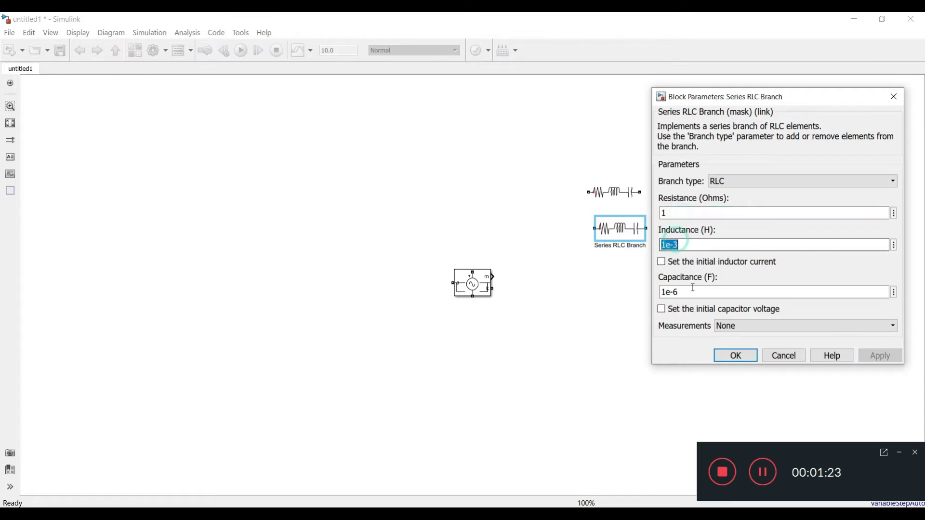
left_click(692, 293)
left_click(735, 356)
left_click(616, 192)
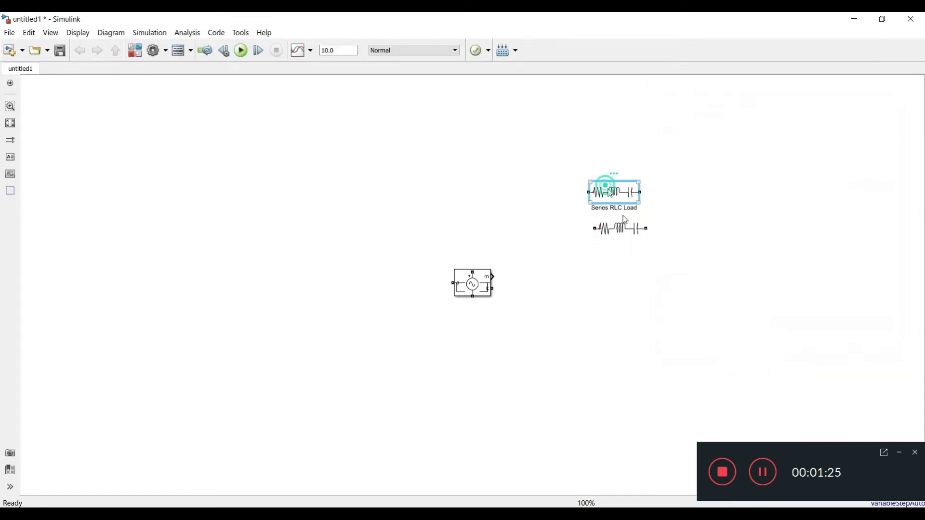
double_click(616, 192)
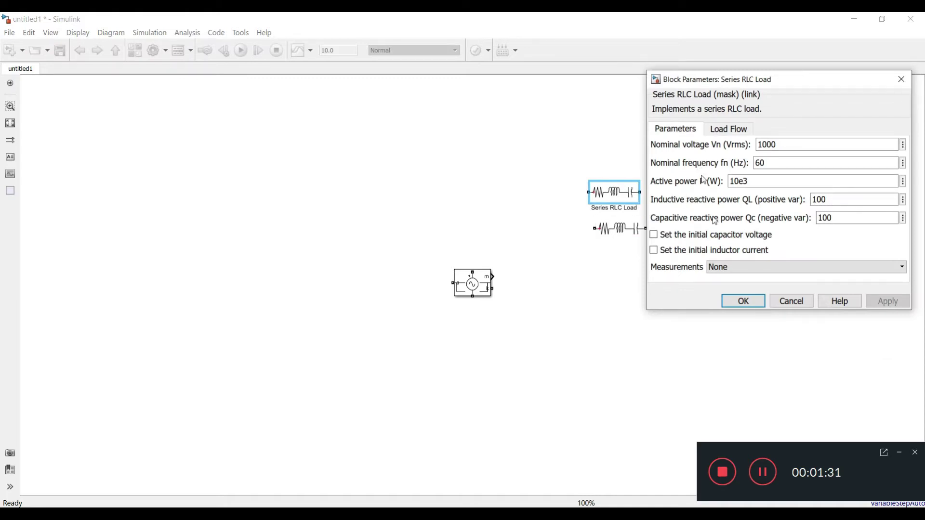
left_click(743, 301)
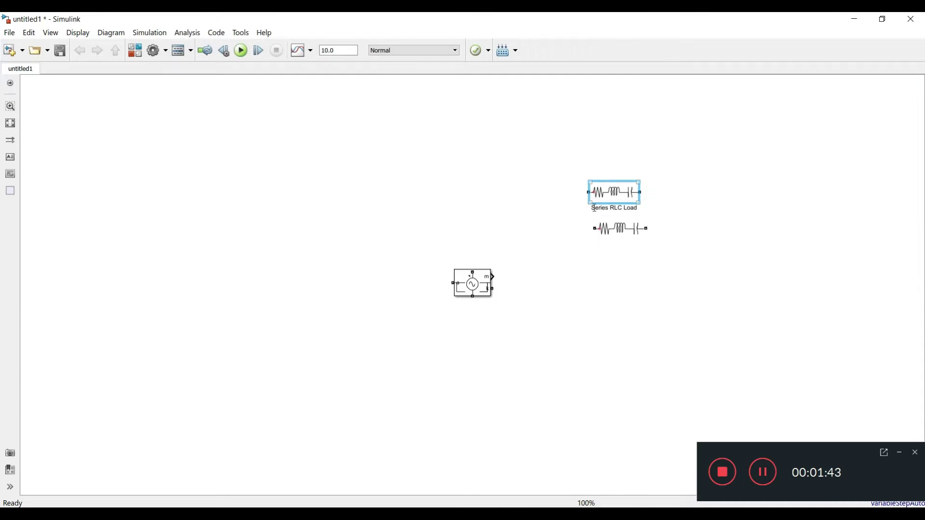
Move the AC Voltage Source off the diode to the far side of the canvas and delete the Series RLC Load.
left_click_drag(486, 272, 441, 264)
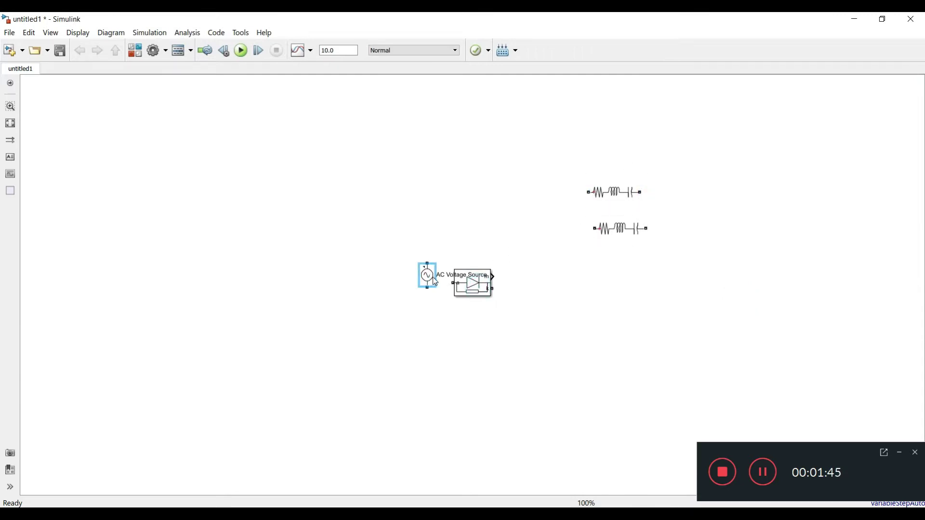
left_click_drag(232, 254, 182, 251)
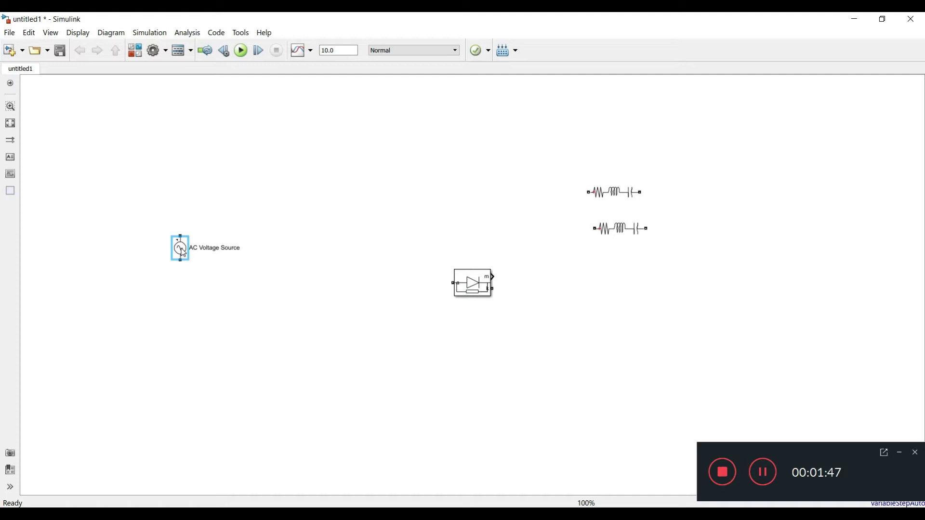
left_click(614, 193)
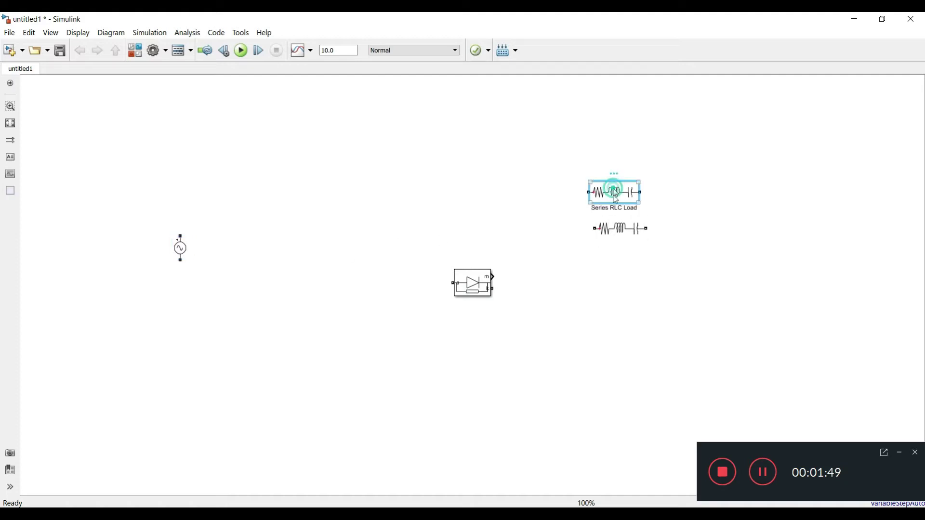
key("Delete")
Check the branch type, resistance, inductance and capacitance settings of the remaining Series RLC Branch.
left_click(624, 240)
double_click(622, 236)
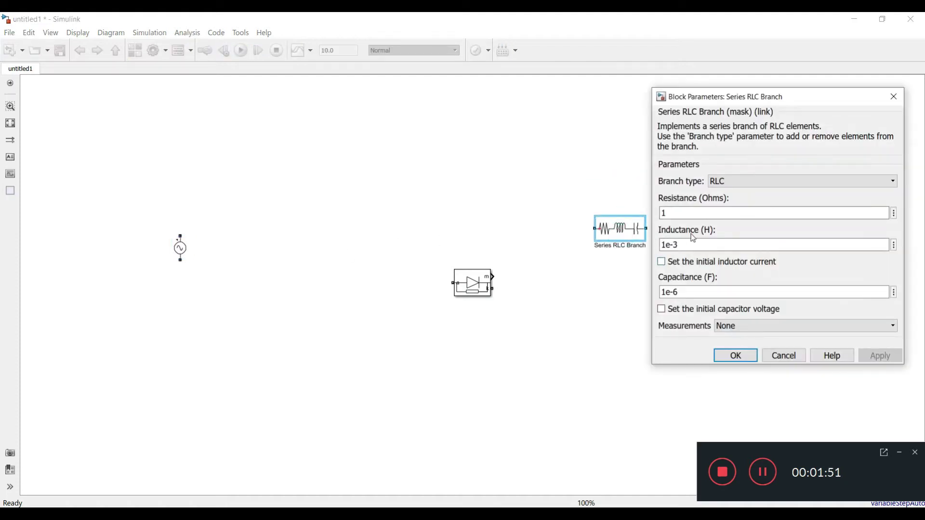
left_click(723, 356)
Wire the AC Voltage Source through the diode to the vertically rotated Series RLC Branch, placing the branch close to the diode.
left_click_drag(195, 248, 187, 279)
left_click_drag(462, 284, 287, 226)
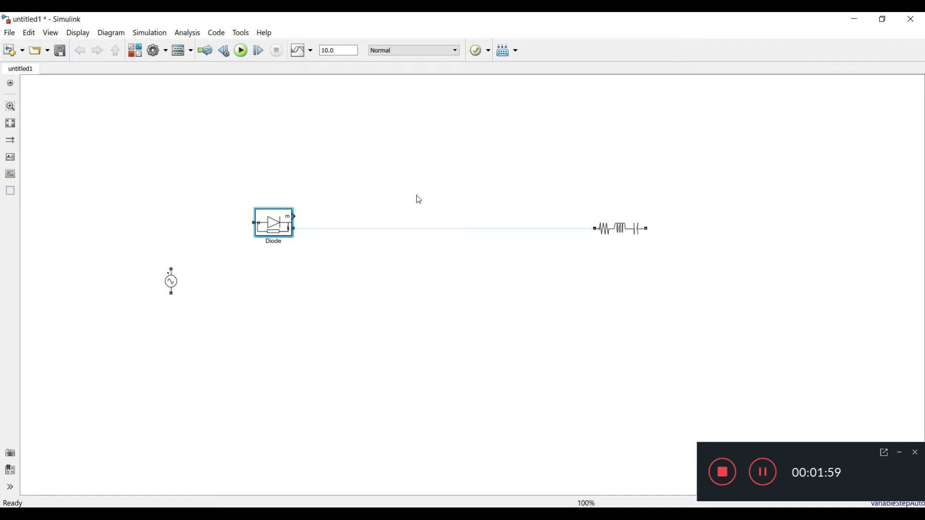
mouse_move(611, 234)
left_mouse_down()
mouse_move(443, 279)
mouse_move(459, 267)
mouse_move(308, 230)
mouse_move(173, 270)
left_mouse_up()
key("ctrl+r")
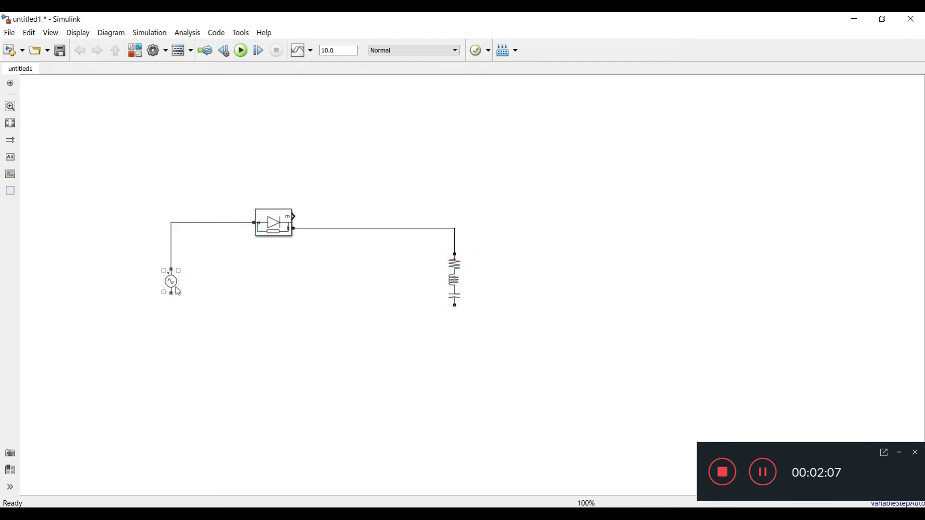
left_click(172, 282)
left_click_drag(454, 269, 369, 248)
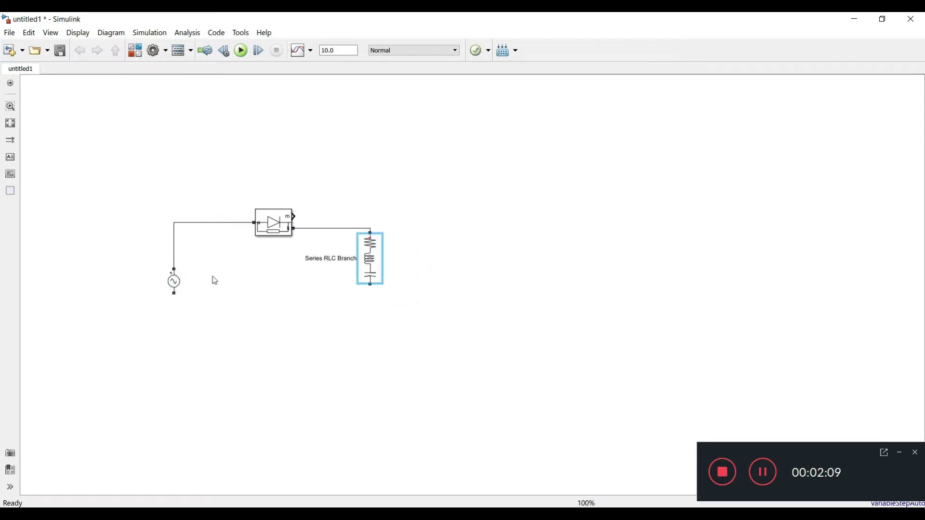
Close the circuit loop by wiring the free end of the Series RLC Branch back to the AC Voltage Source.
mouse_move(173, 294)
left_mouse_down()
mouse_move(342, 307)
mouse_move(372, 284)
left_mouse_up()
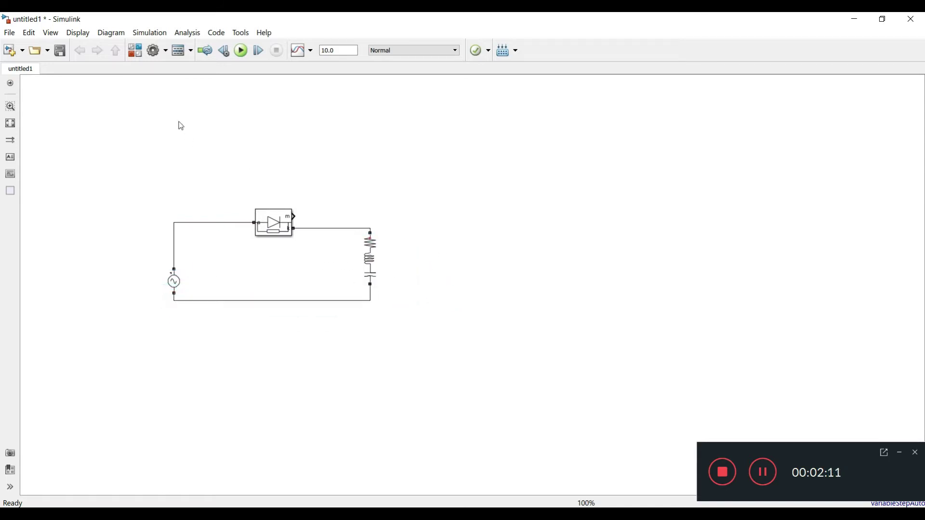
Add a Current Measurement and a Voltage Measurement block from the Fundamental Blocks Measurements library, placing them beside the circuit.
left_click(129, 52)
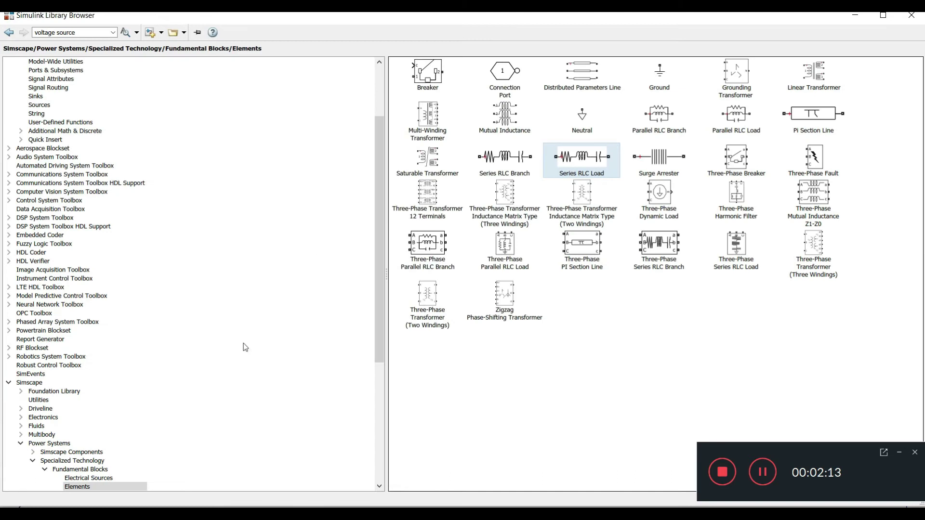
left_click(61, 469)
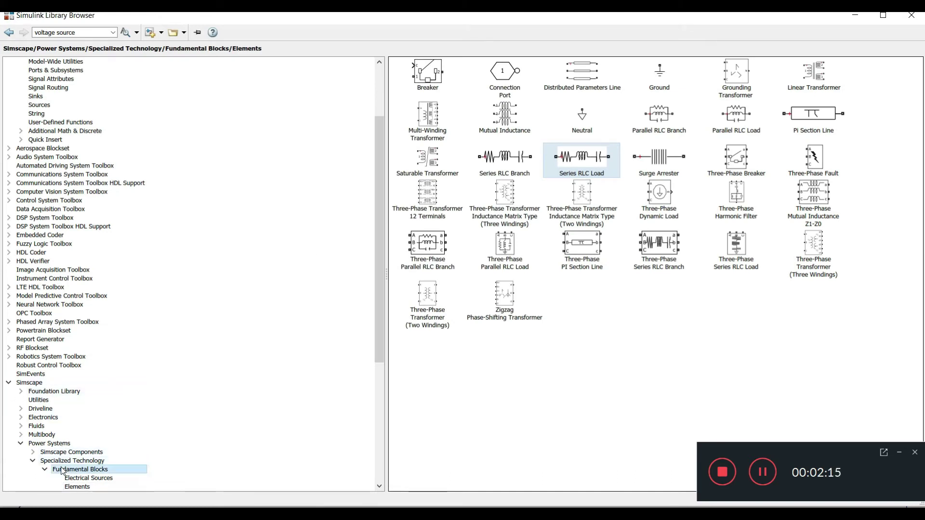
double_click(662, 77)
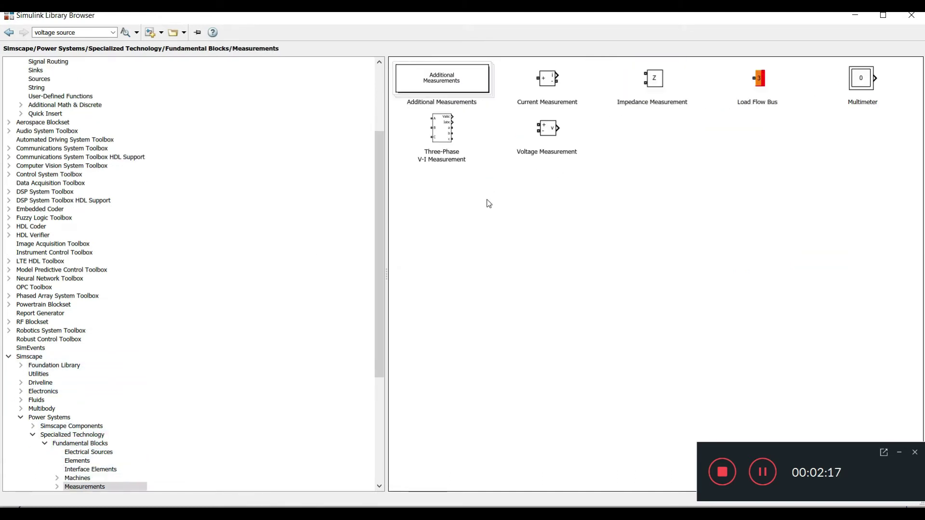
right_click(540, 91)
key("Escape")
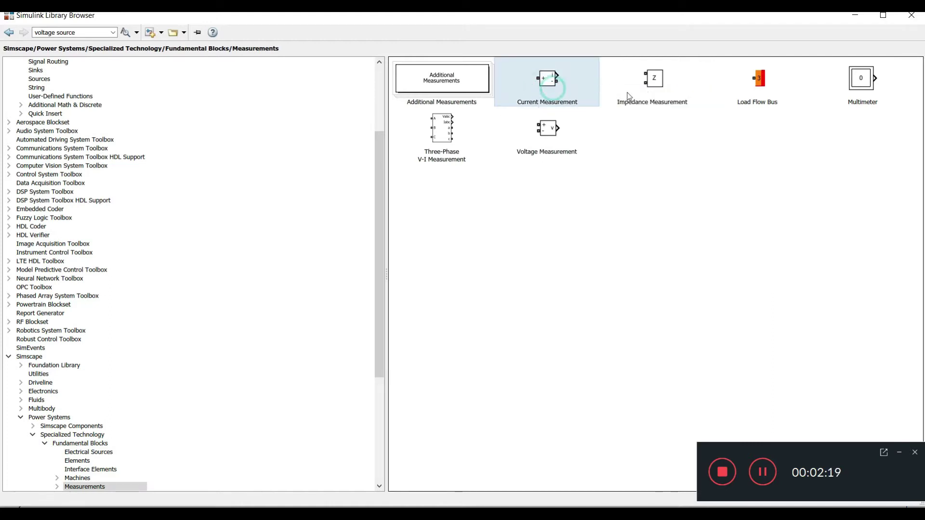
left_click(550, 143)
right_click(549, 143)
left_click(571, 145)
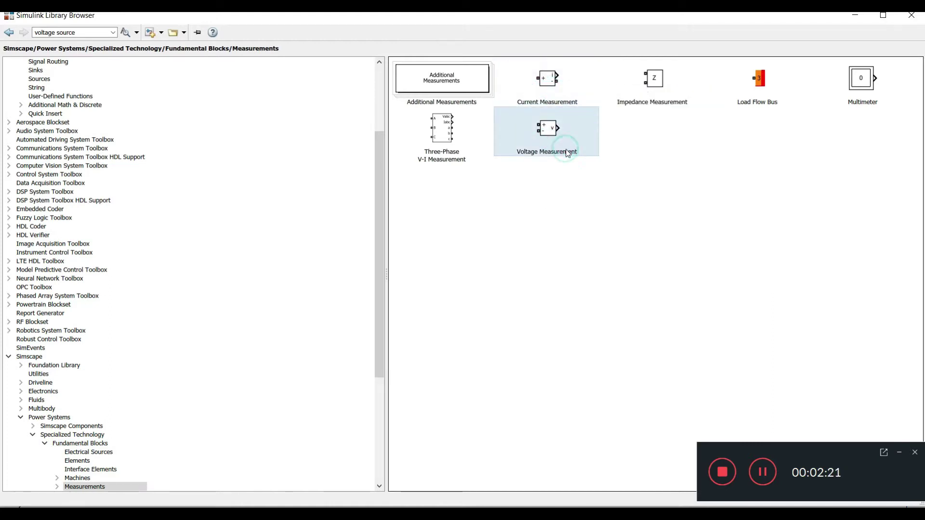
left_click(911, 15)
mouse_move(470, 282)
left_mouse_down()
mouse_move(457, 189)
mouse_move(507, 242)
left_mouse_up()
Add a Scope block below the measurement blocks, enlarge it, and shift the AC Voltage Source slightly upward.
left_click(486, 291)
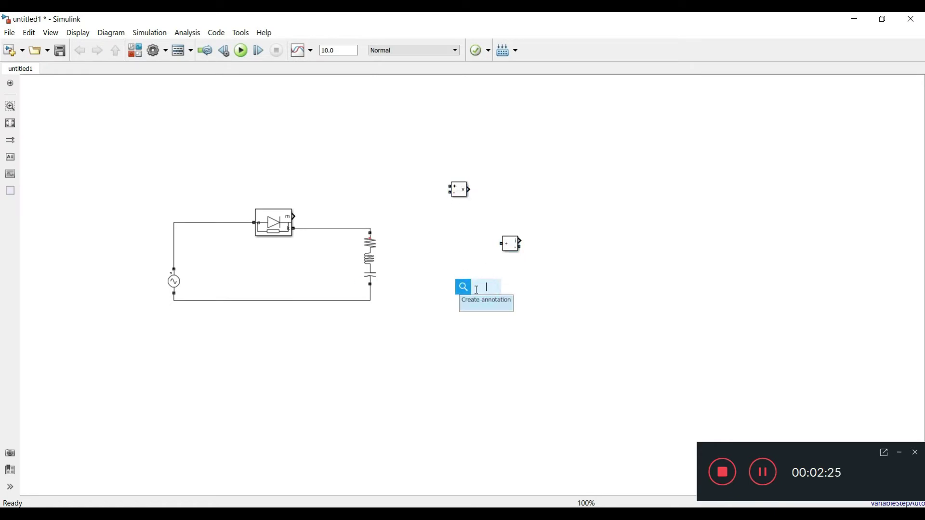
type("scope")
key("Return")
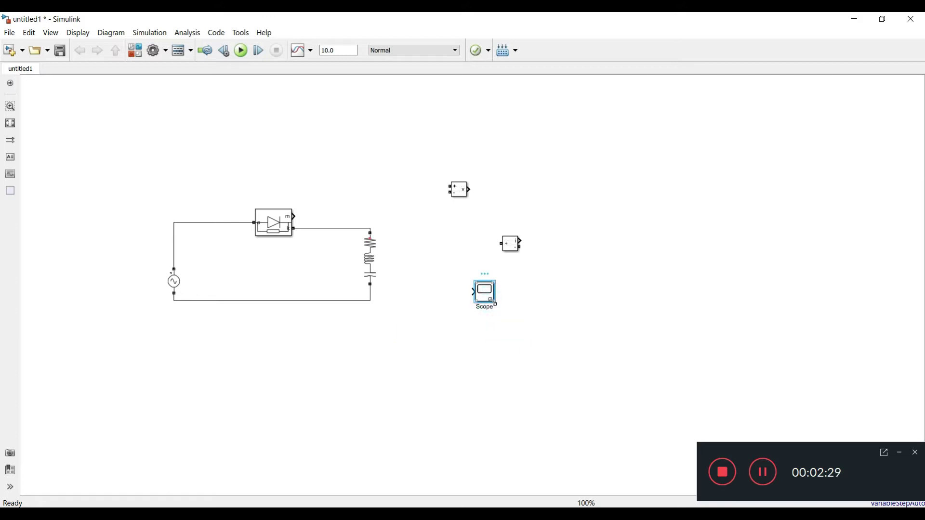
left_click_drag(496, 303, 529, 354)
left_click(509, 327)
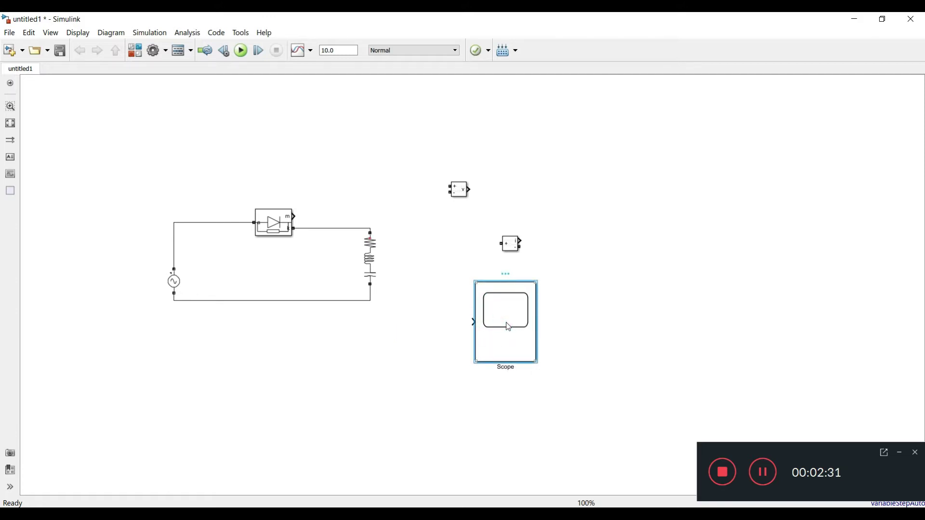
left_click_drag(174, 280, 174, 260)
Configure the Scope with 3 input ports and a layout of three stacked displays.
left_click(492, 296)
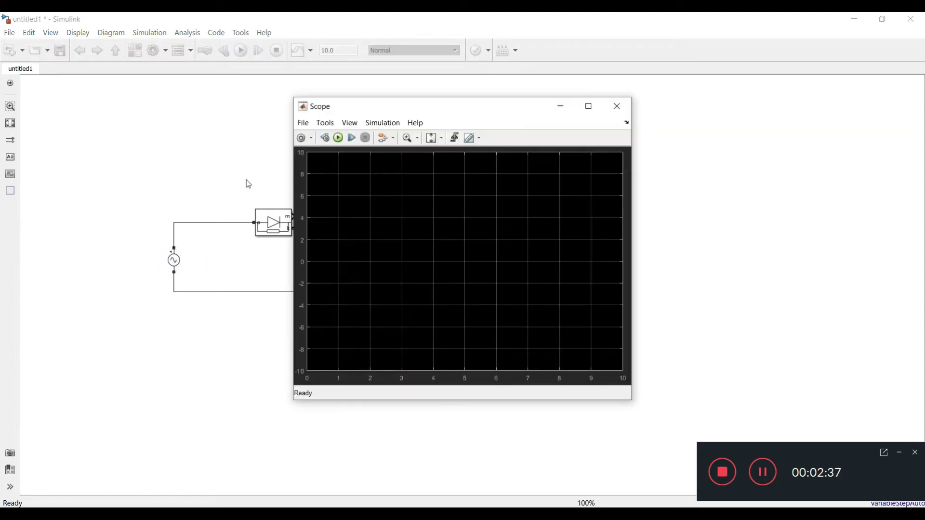
left_click(301, 138)
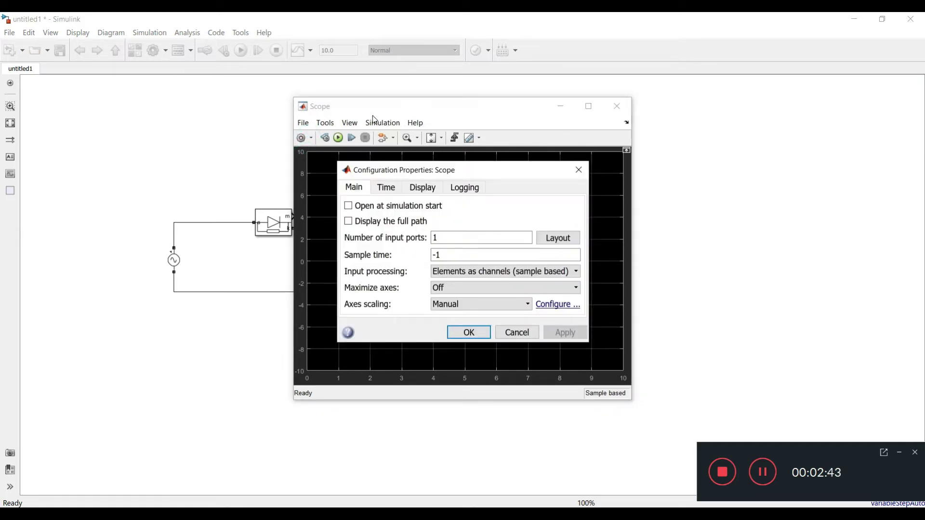
double_click(442, 237)
type("3")
left_click(478, 330)
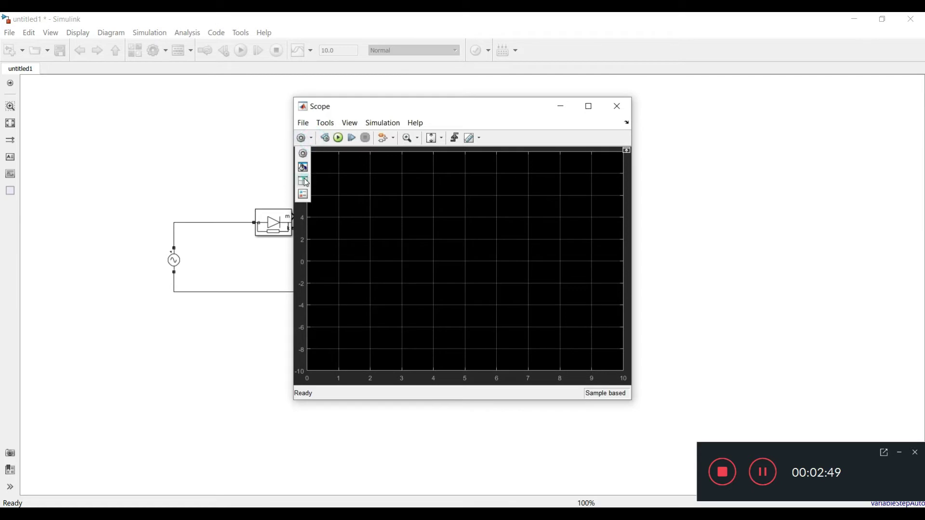
left_click(307, 183)
left_click(318, 217)
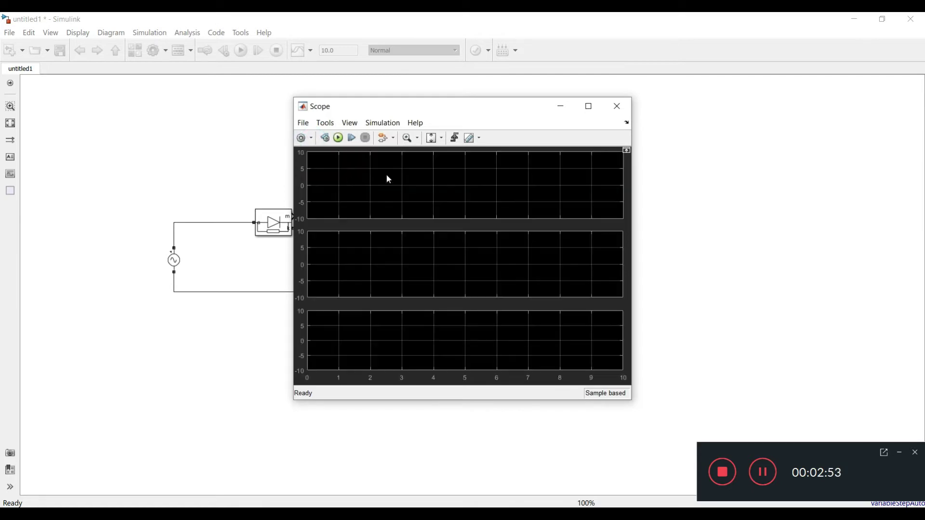
left_click(617, 106)
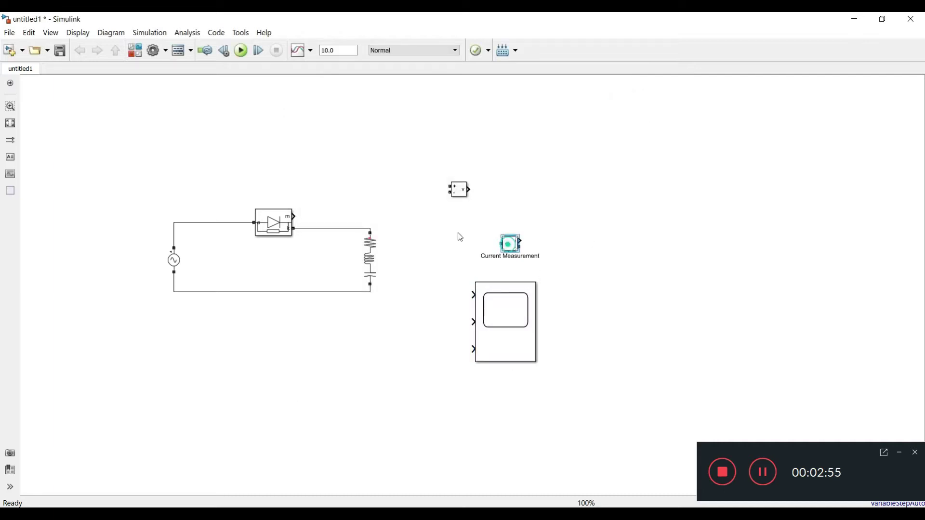
Insert the Current Measurement block in series between the diode and the Series RLC Branch.
left_click_drag(460, 237, 348, 226)
left_click(339, 229)
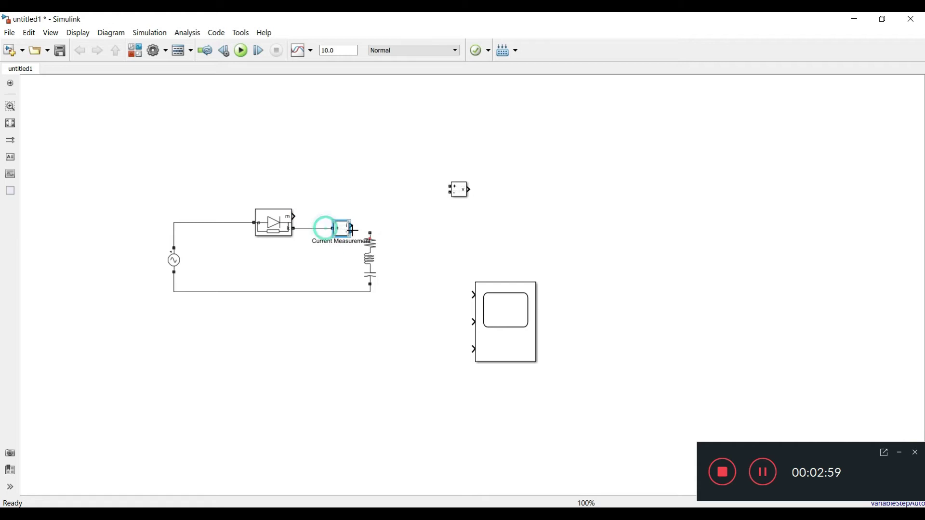
Set the Series RLC Branch's branch type to R.
double_click(370, 255)
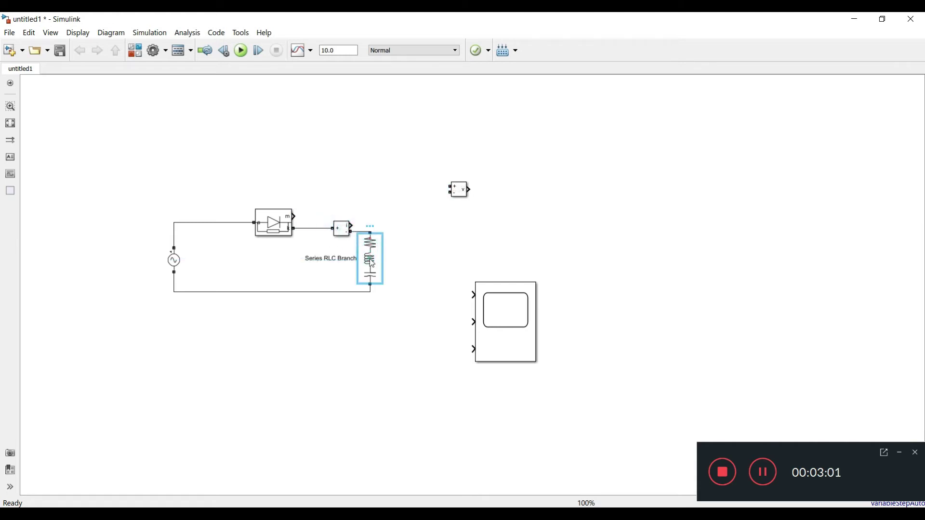
left_click(487, 210)
left_click(483, 228)
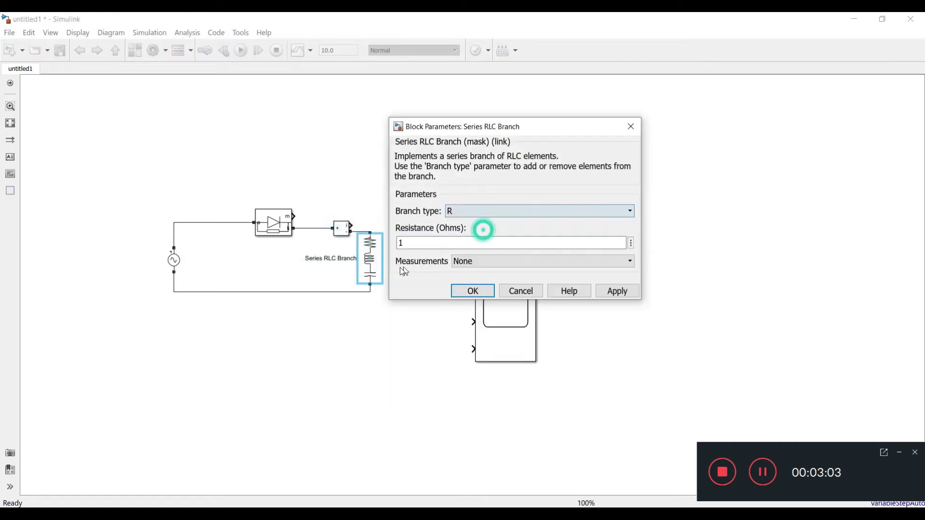
left_click(472, 290)
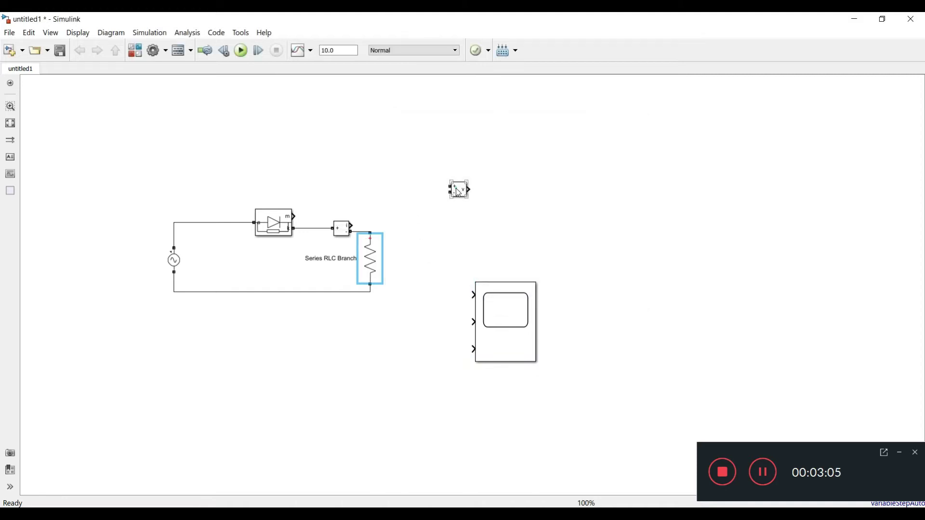
Place the Voltage Measurement and Scope beside the resistor, and lower the return wire, the AC Voltage Source and the resistor.
left_click_drag(459, 192, 425, 262)
left_click_drag(508, 302, 499, 227)
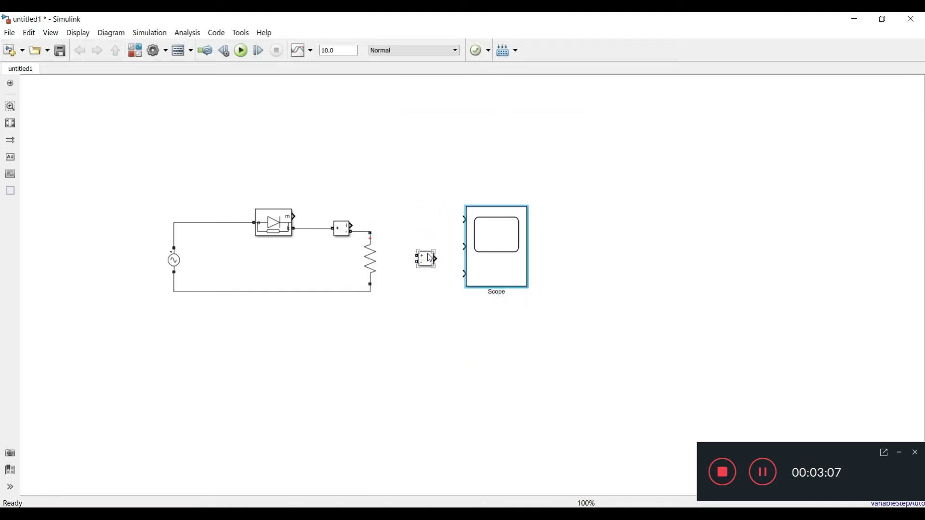
left_click_drag(343, 292, 343, 330)
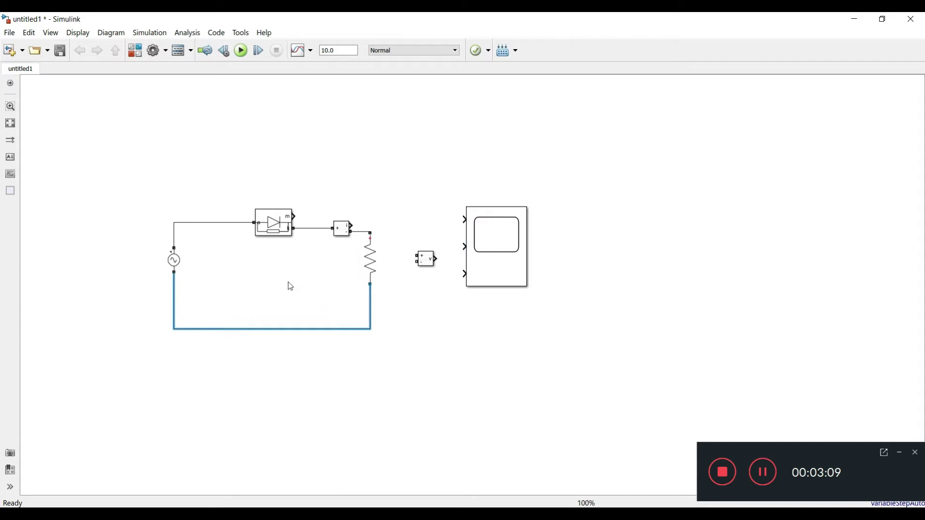
left_click_drag(174, 260, 174, 281)
left_click_drag(367, 262, 367, 285)
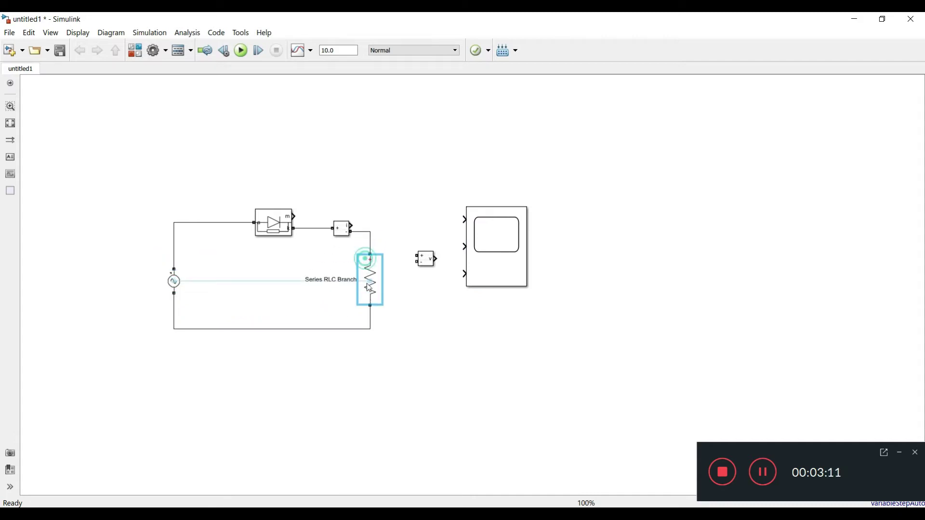
left_click_drag(425, 263, 370, 240)
left_click(351, 256)
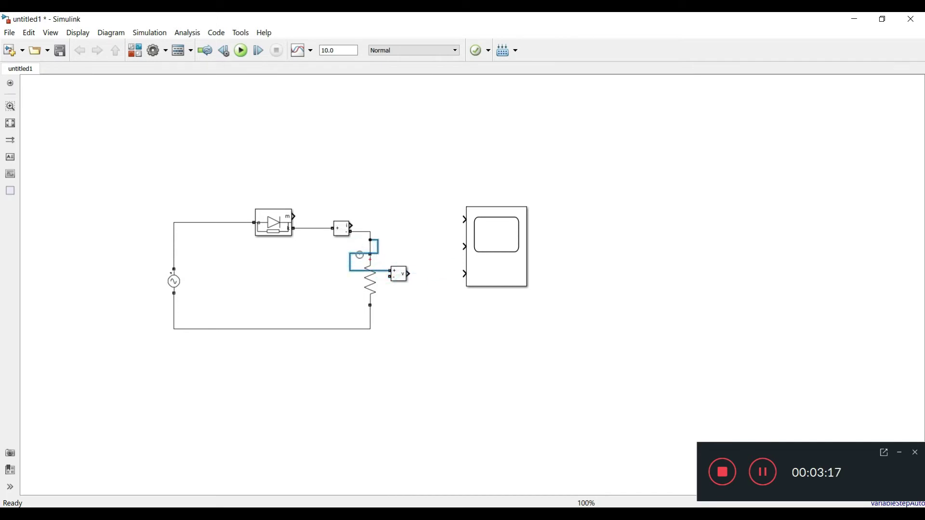
left_click(369, 286)
left_click(356, 263)
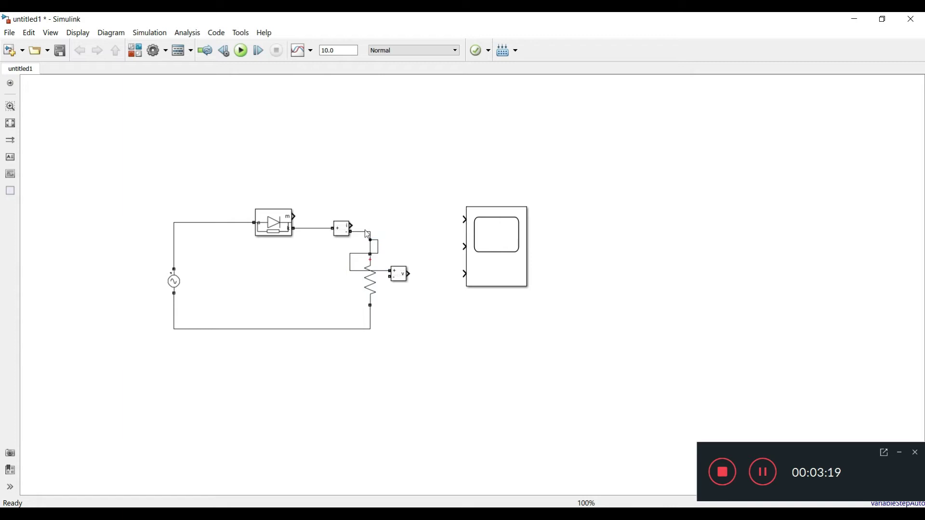
left_click(353, 260)
left_click(355, 264)
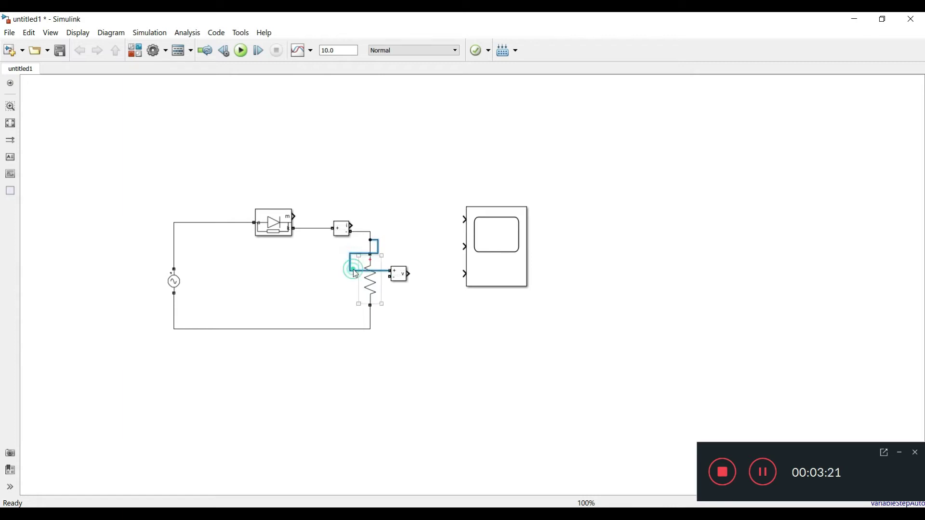
left_click(404, 229)
left_click(372, 248)
left_click(376, 248)
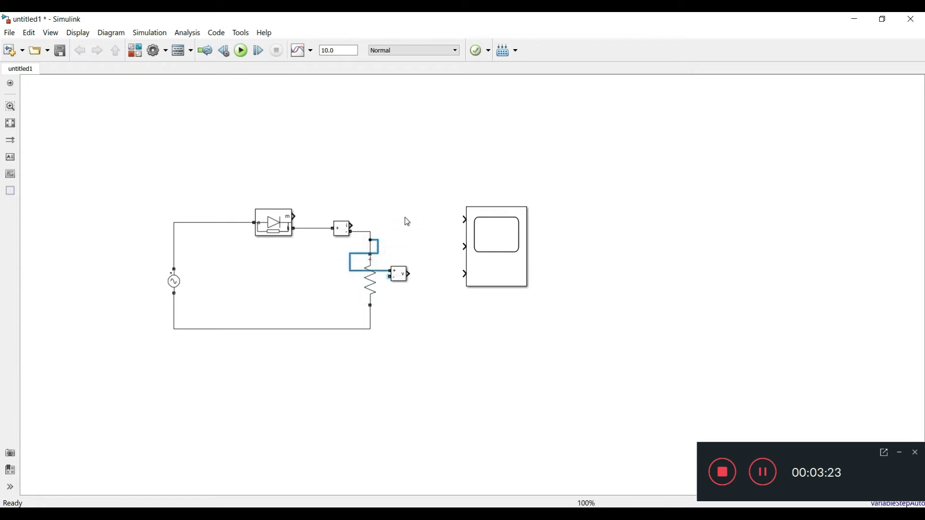
key("Delete")
Connect the Voltage Measurement's positive and negative terminals across the resistor and straighten its positive lead into a single bend.
left_click_drag(390, 271, 371, 238)
left_click(353, 261)
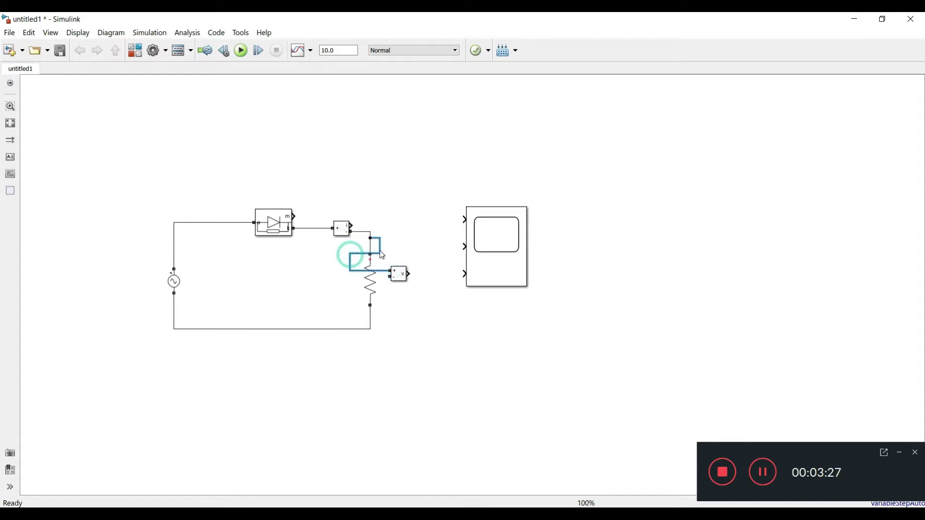
mouse_move(394, 270)
left_mouse_down()
mouse_move(410, 259)
mouse_move(371, 318)
left_mouse_up()
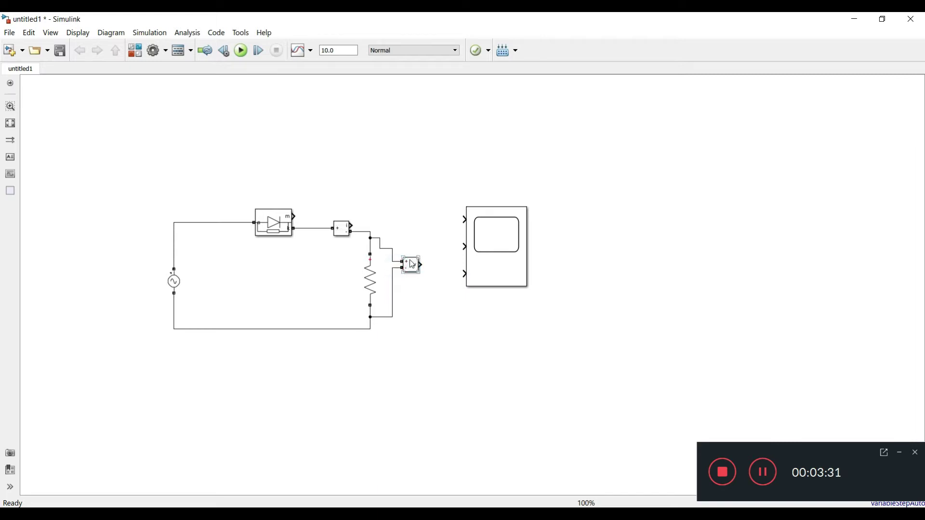
left_click_drag(412, 265, 418, 279)
left_click(483, 254)
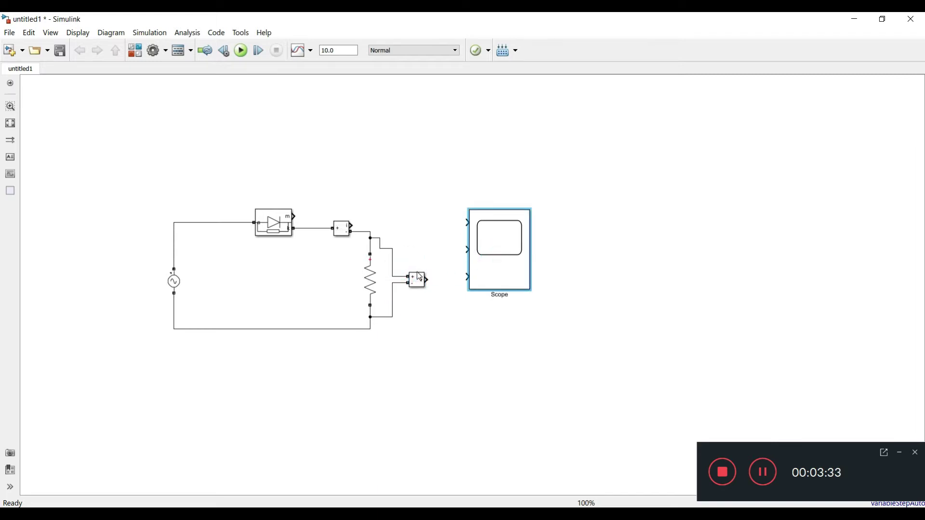
left_click(387, 244)
left_click_drag(393, 241, 396, 240)
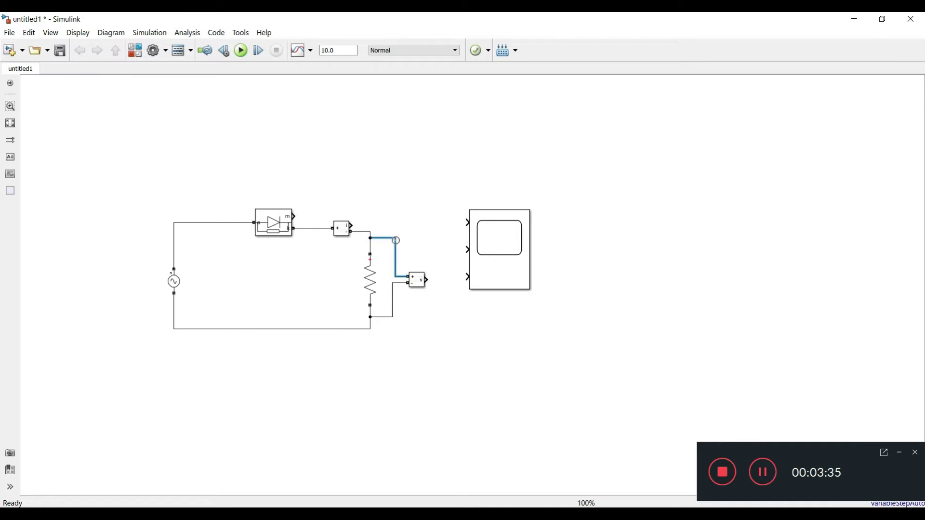
Copy the Voltage Measurement block next to the AC Voltage Source and connect it across the source's terminals.
left_click_drag(417, 272, 175, 237)
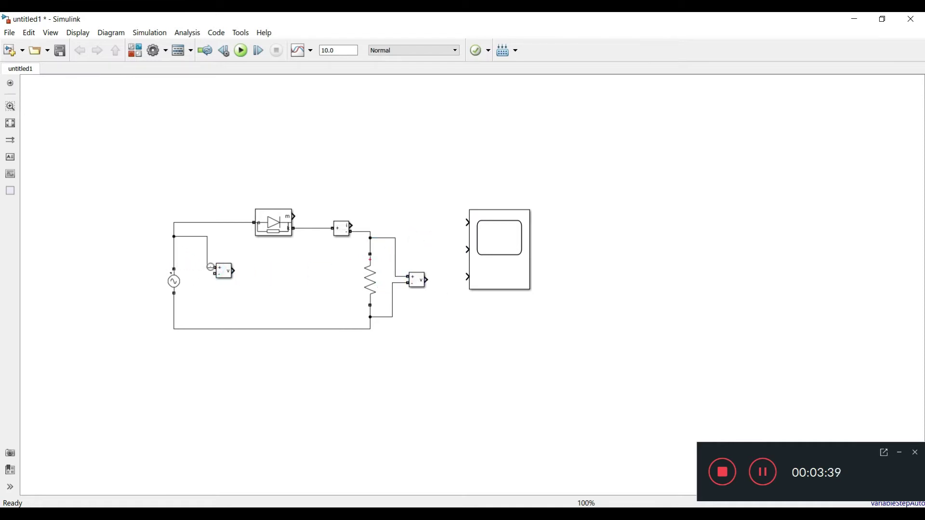
left_click_drag(212, 273, 174, 309)
left_click(371, 282)
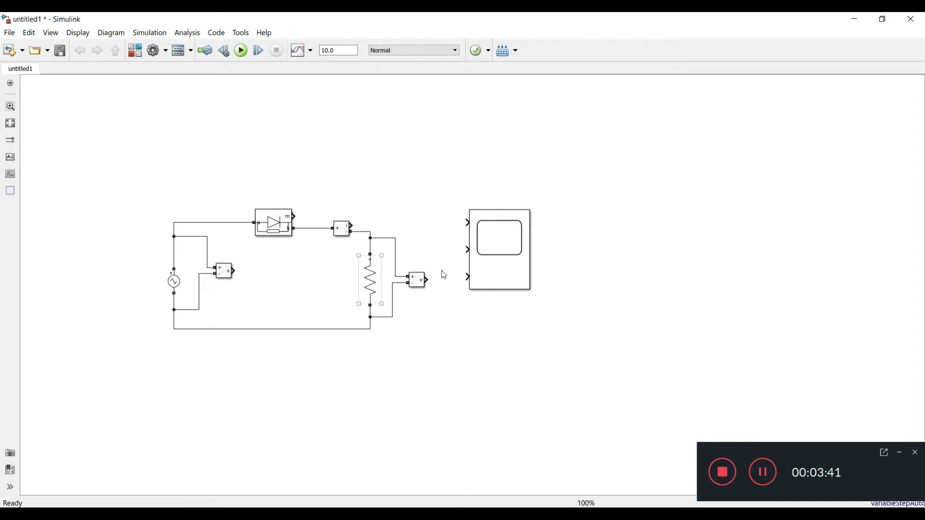
Wire the source voltage, resistor voltage and current measurement outputs to the Scope's first, second and third inputs respectively.
left_click_drag(475, 279, 233, 271)
left_click(461, 271)
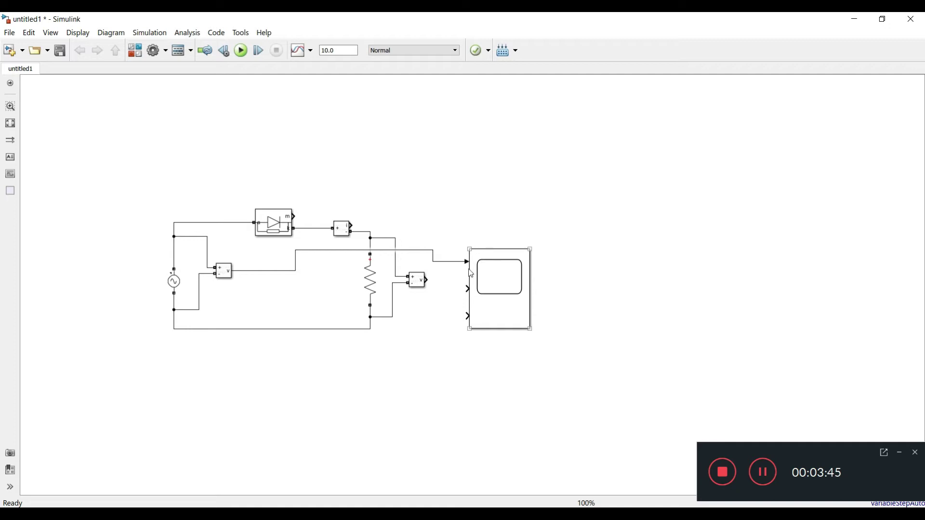
left_click_drag(466, 289, 424, 281)
left_click_drag(466, 317, 352, 224)
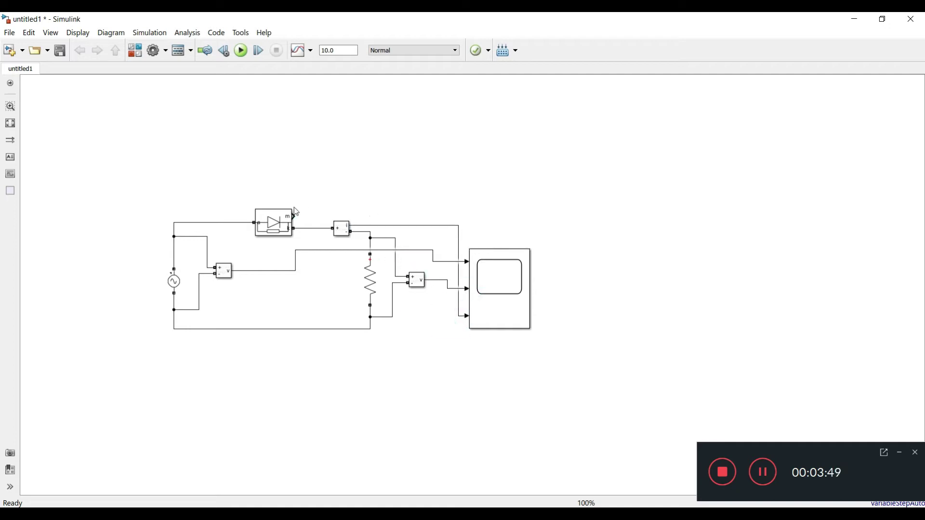
Turn off the measurement port display in the Diode's block parameters.
double_click(273, 223)
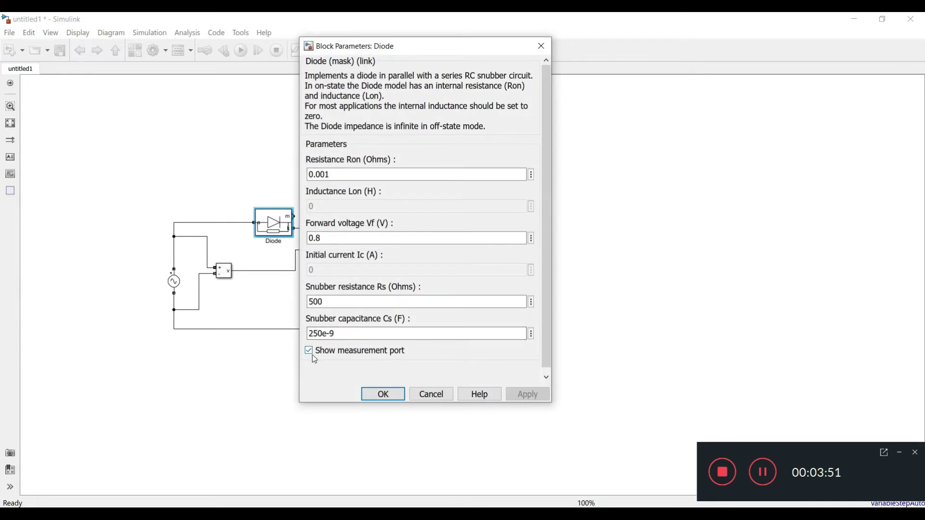
left_click(311, 354)
left_click(388, 395)
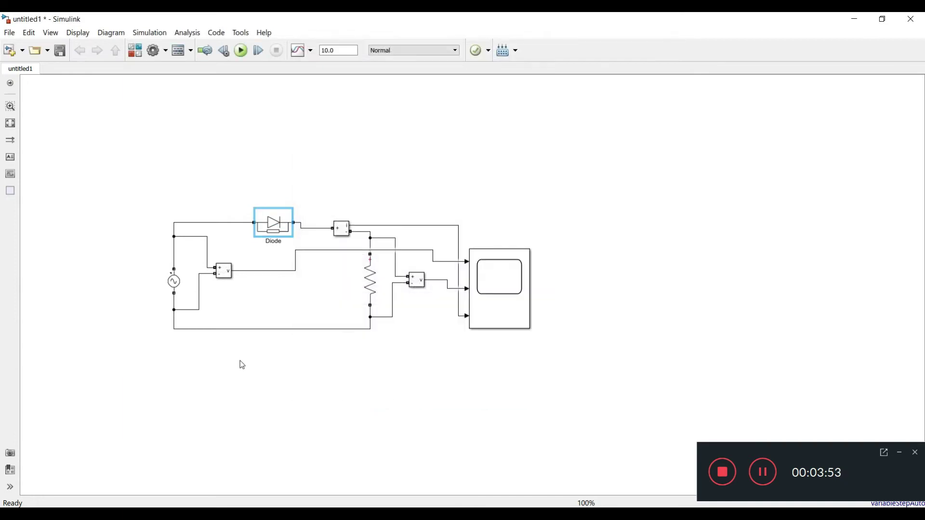
Set the AC Voltage Source's peak amplitude to 230*1.414 V and its frequency to 50 Hz.
left_click(900, 454)
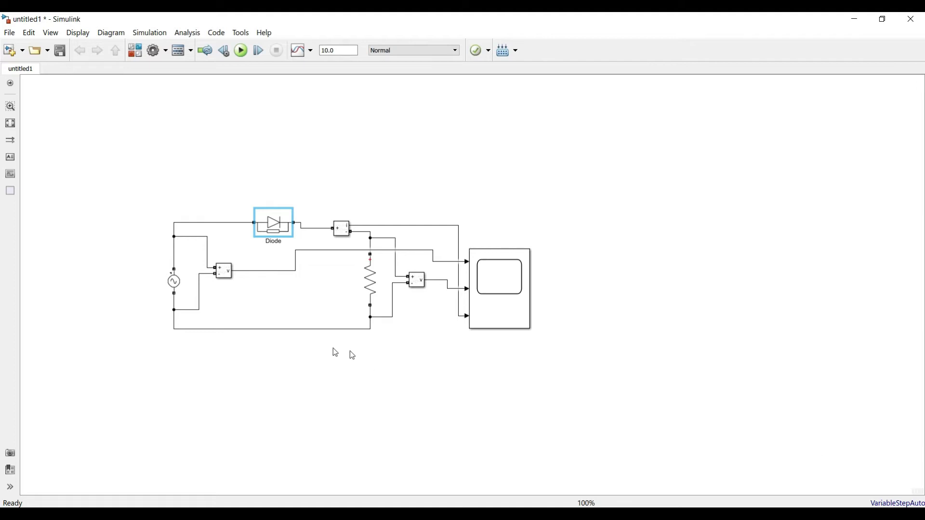
double_click(175, 281)
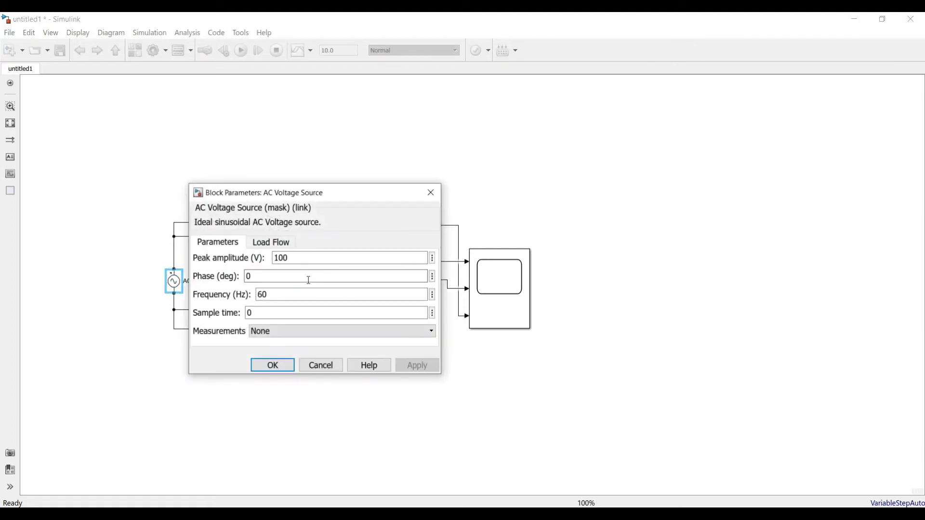
double_click(315, 258)
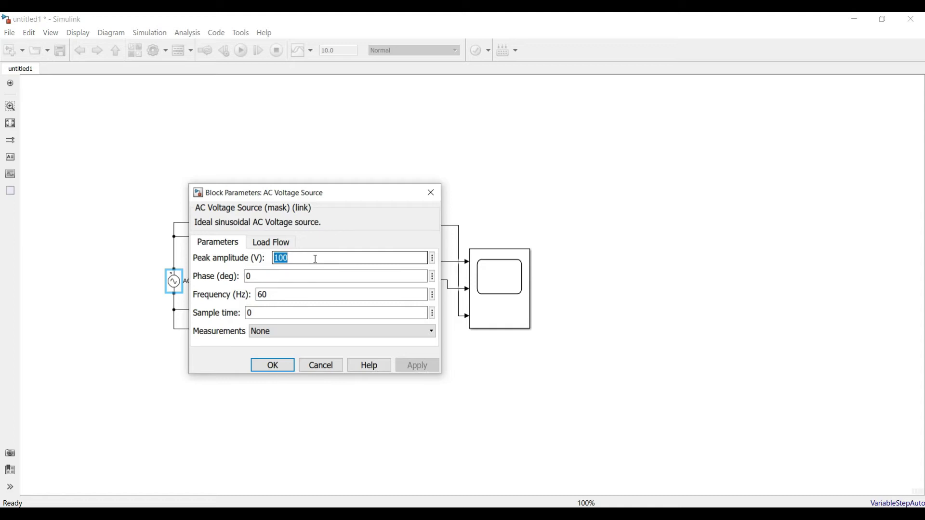
type("230*1.414")
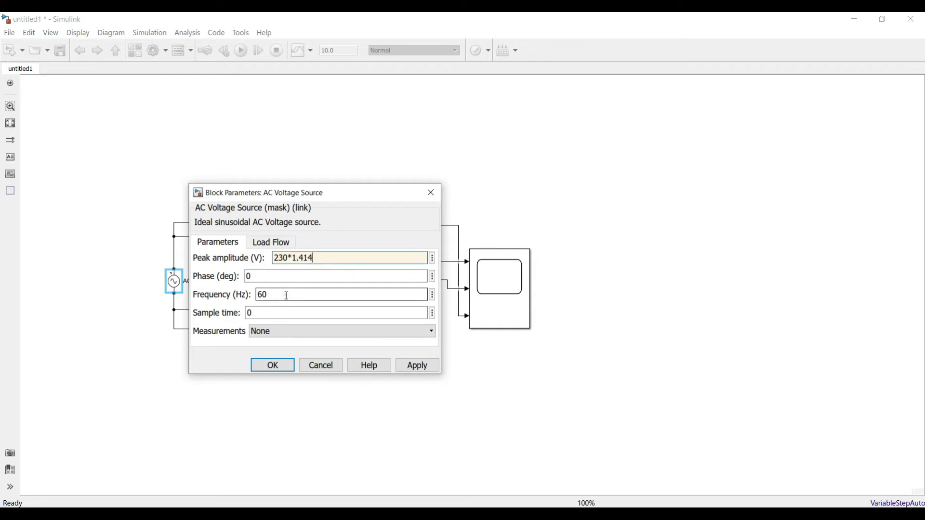
double_click(284, 295)
type("50")
left_click(268, 365)
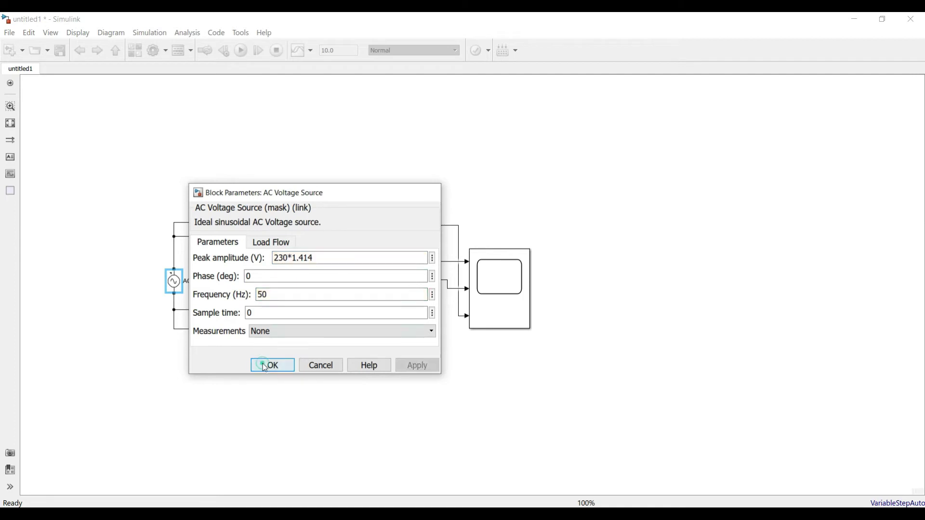
Set the resistance of the Series RLC Branch load to 10 ohms.
double_click(371, 278)
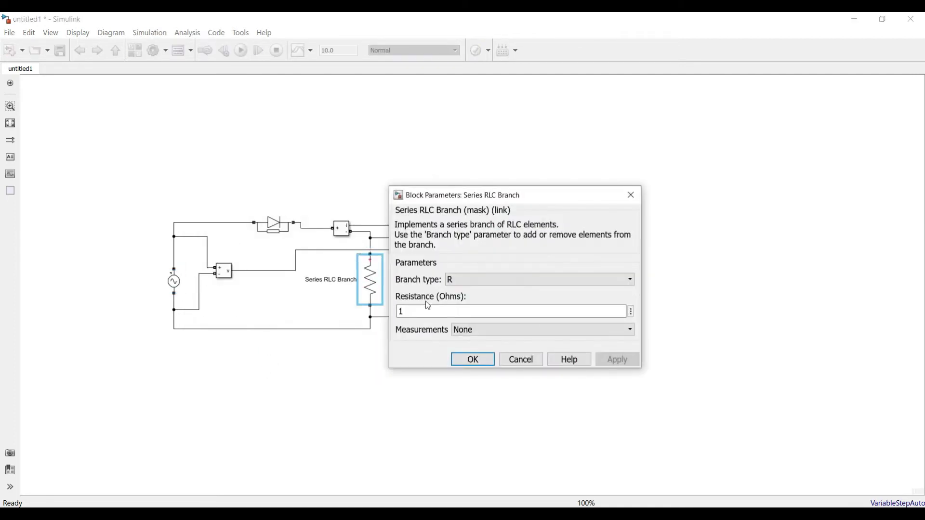
double_click(429, 310)
type("10")
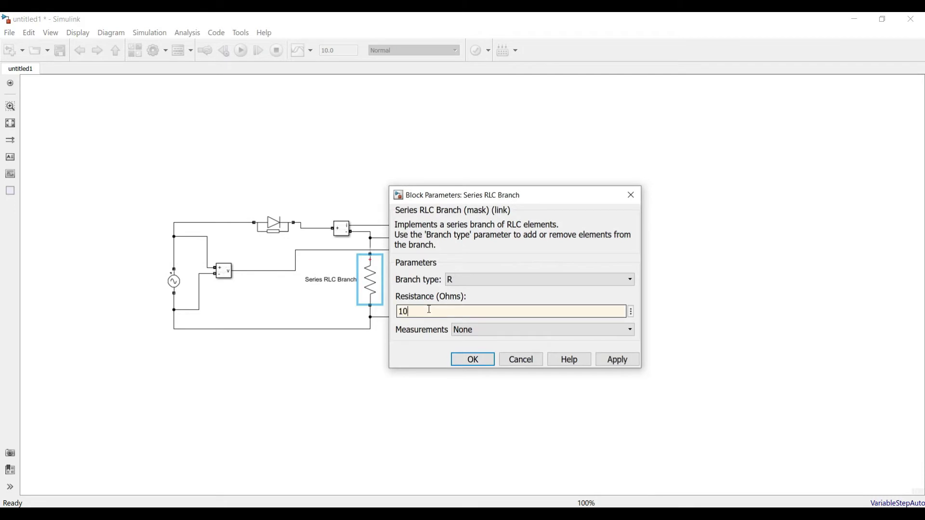
left_click(471, 360)
left_click(573, 329)
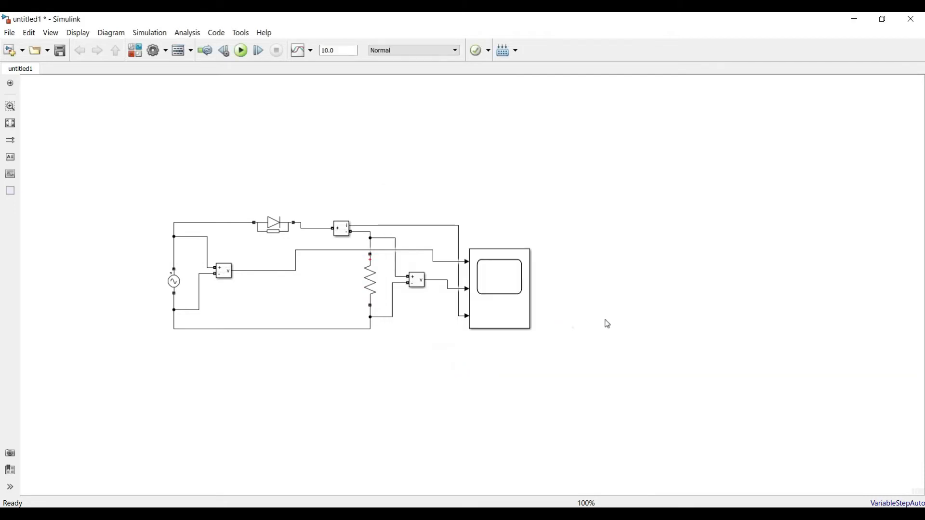
Add a powergui block to the model and place it just above the current measurement block.
double_click(242, 108)
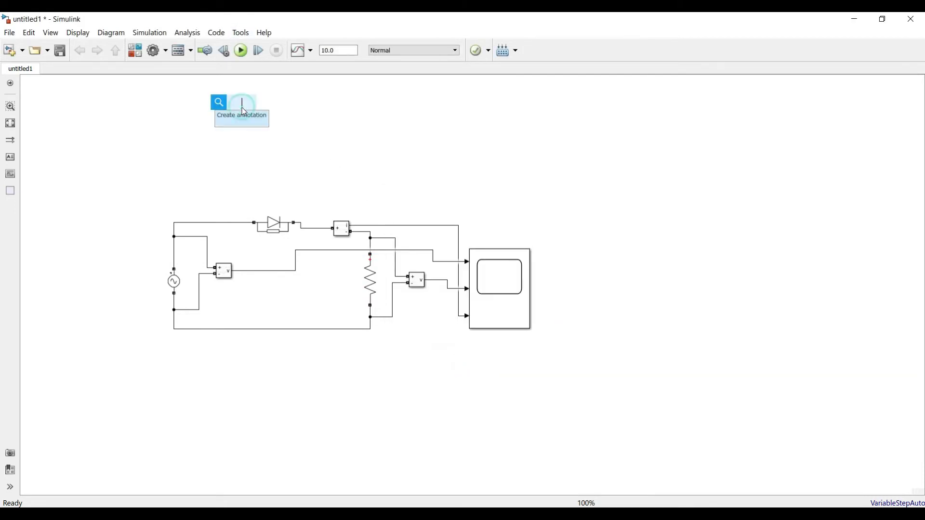
type("powe")
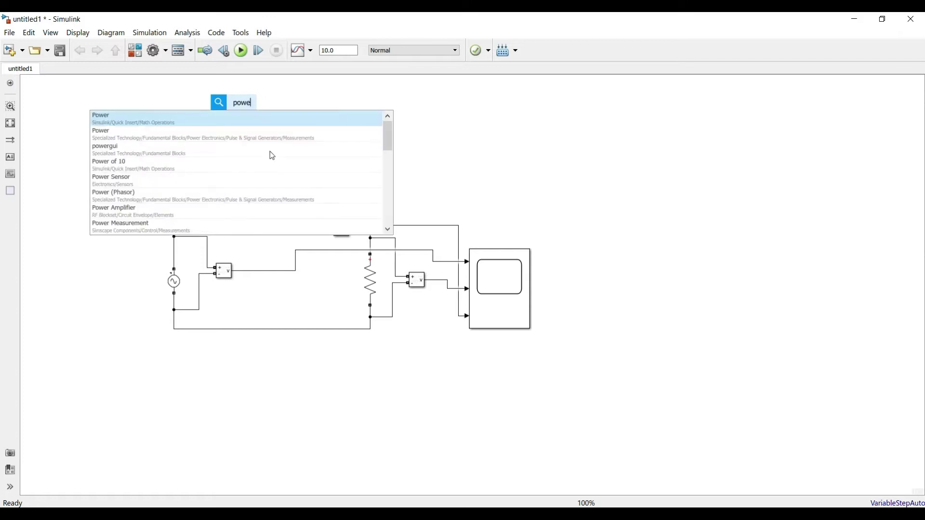
type("rgui")
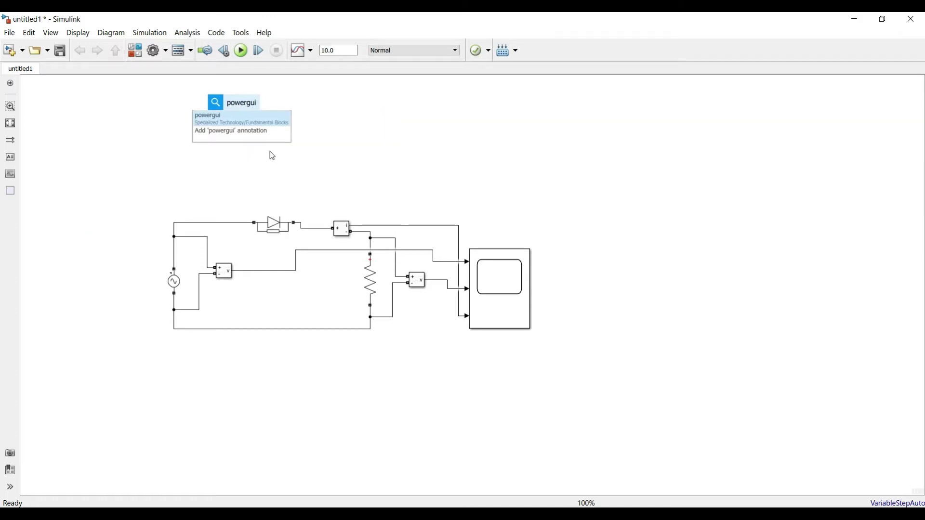
key("Return")
left_click_drag(240, 105, 339, 184)
left_click(446, 154)
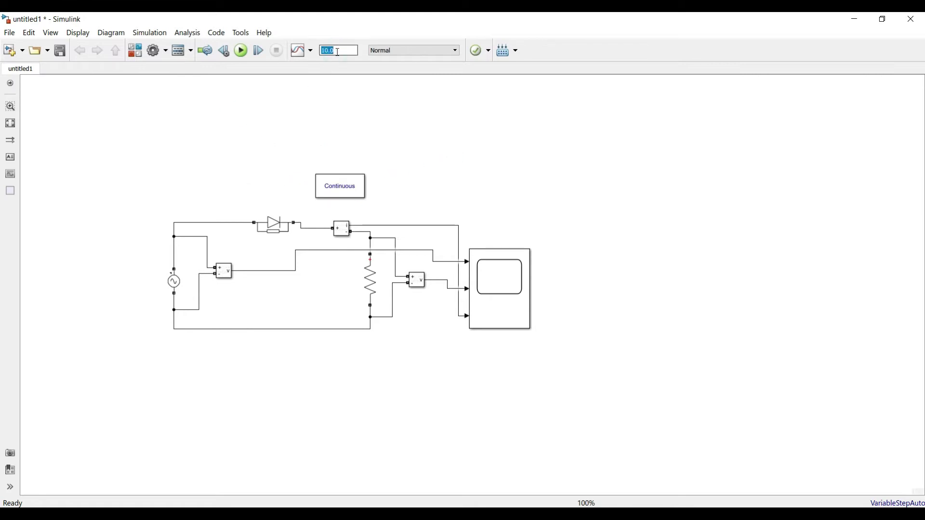
Run the simulation with a stop time of 5 and open the Scope.
left_click(245, 53)
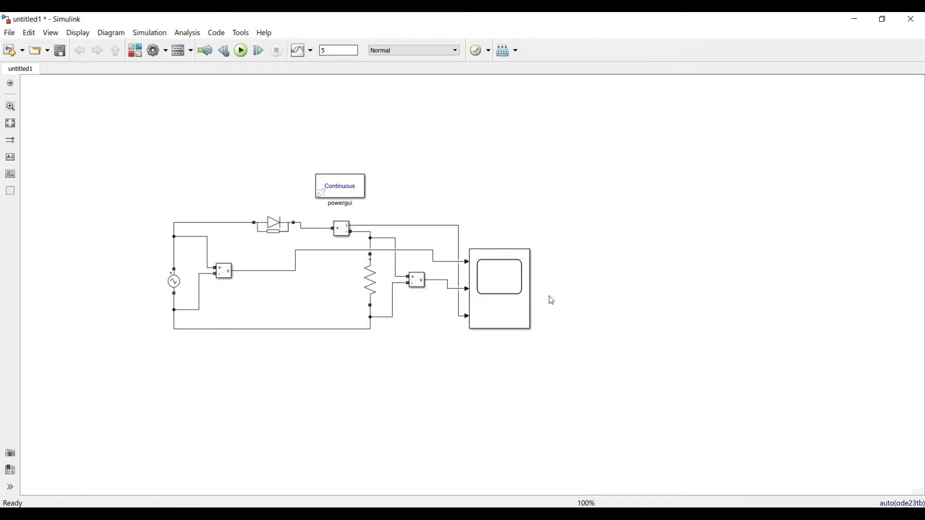
double_click(518, 310)
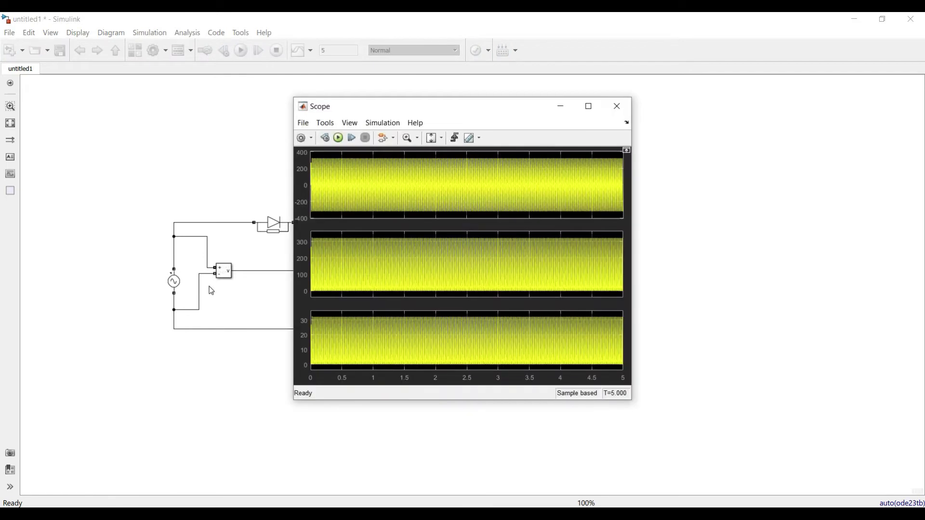
Zoom the Scope's time axis in to a few cycles to examine the waveform shapes, and close the Scope.
left_click(442, 138)
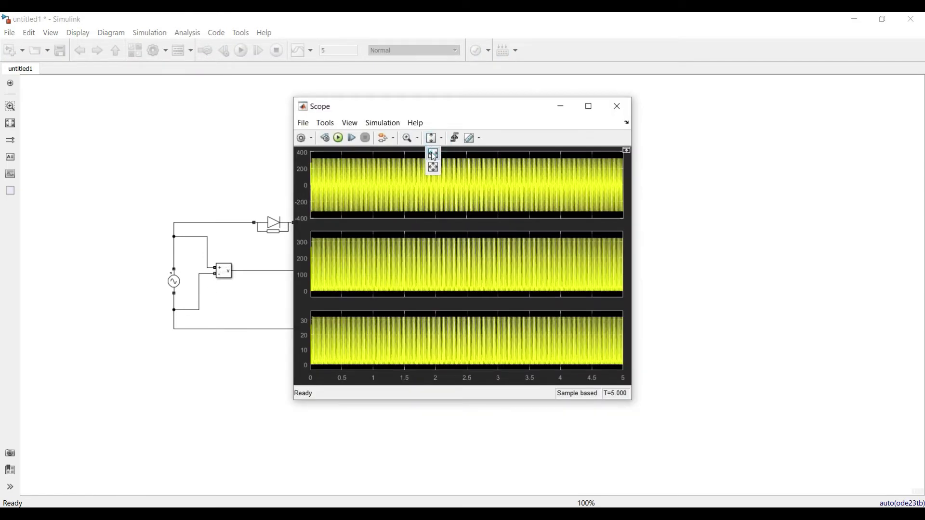
left_click(426, 150)
left_click(442, 139)
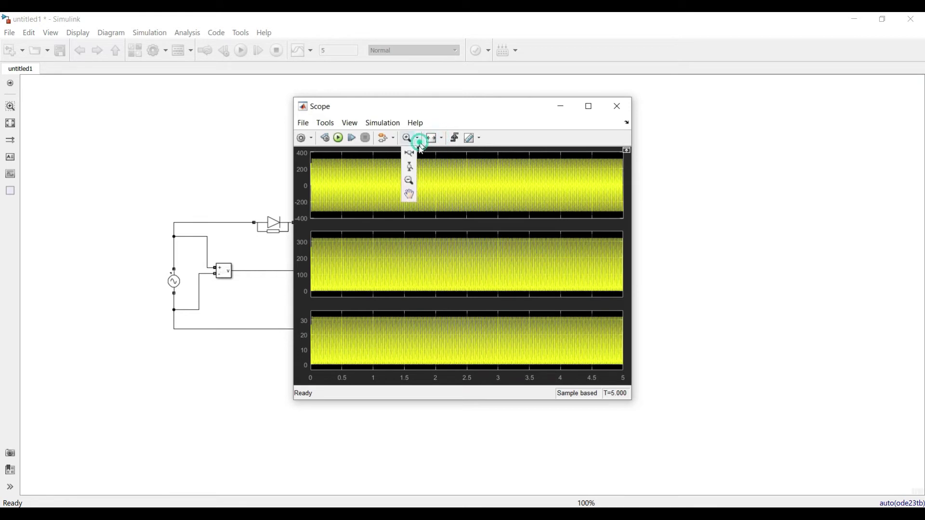
left_click(410, 158)
left_click(360, 203)
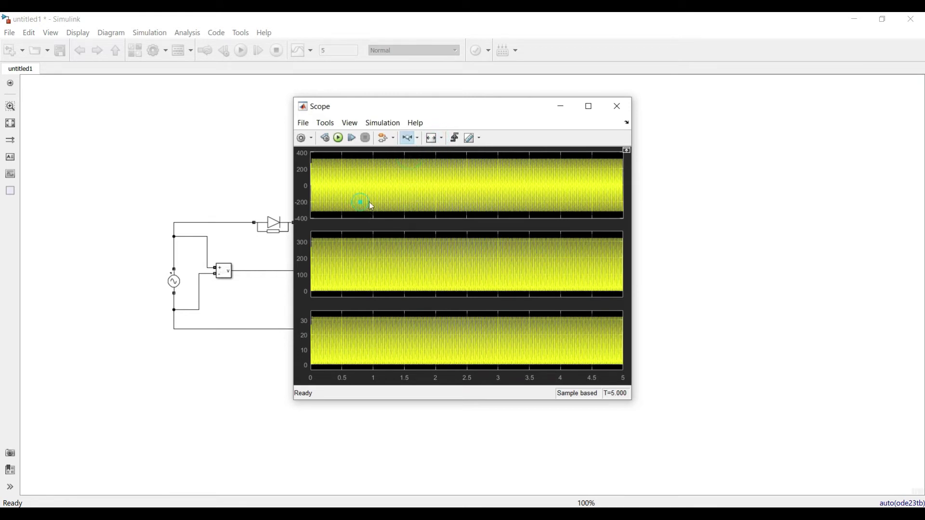
left_click(447, 200)
left_click(430, 190)
left_click(425, 171)
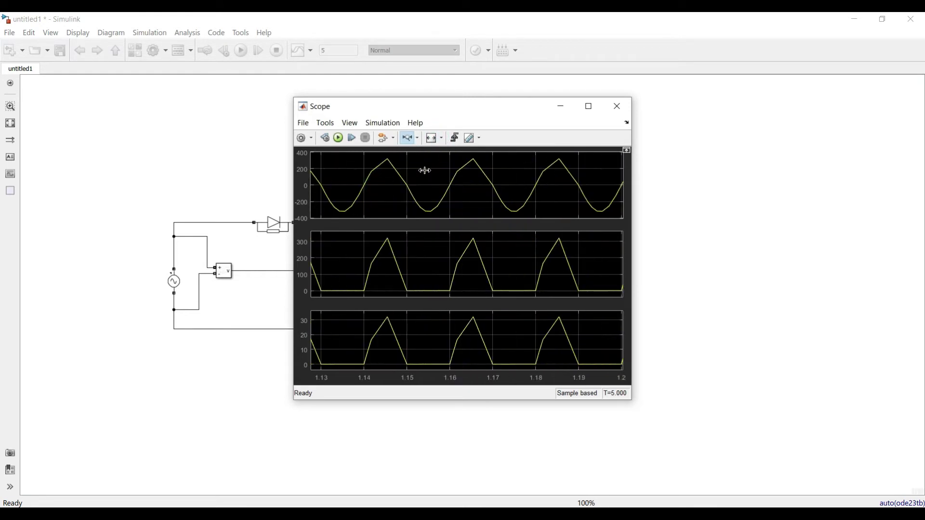
left_click(617, 106)
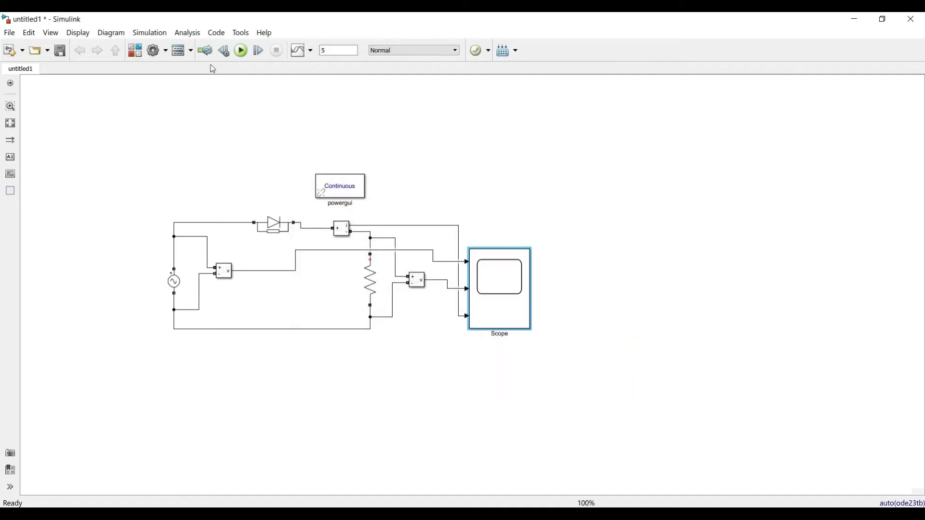
Change the model's solver to discrete (no continuous states) and run the simulation.
left_click(166, 51)
left_click(167, 66)
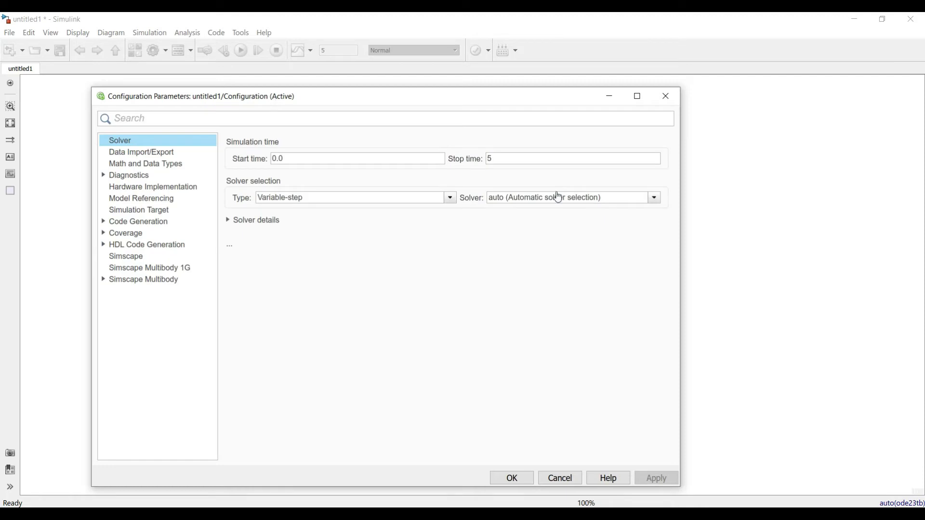
left_click(558, 197)
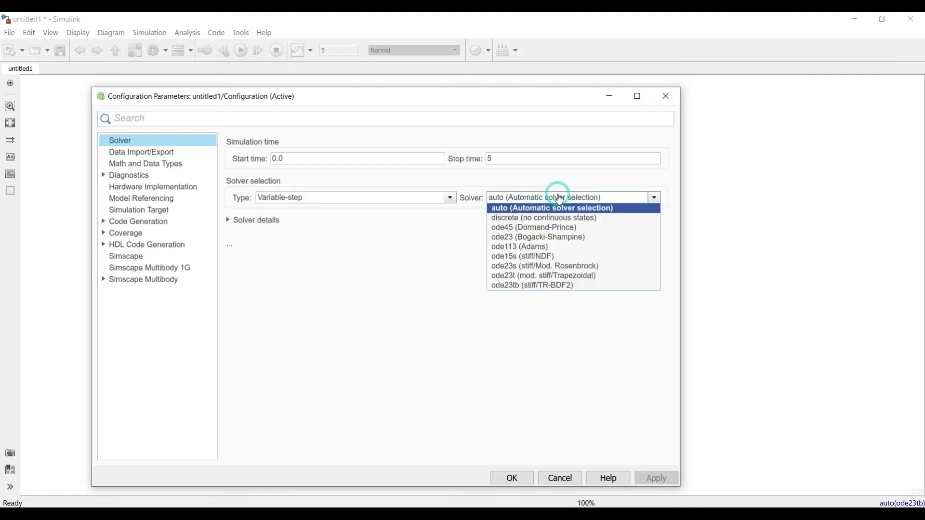
left_click(559, 215)
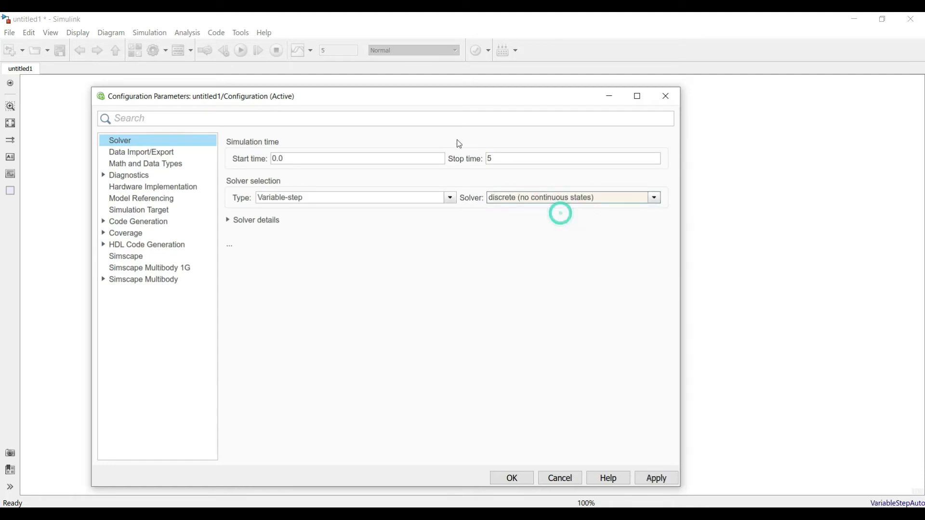
left_click(512, 478)
left_click(242, 51)
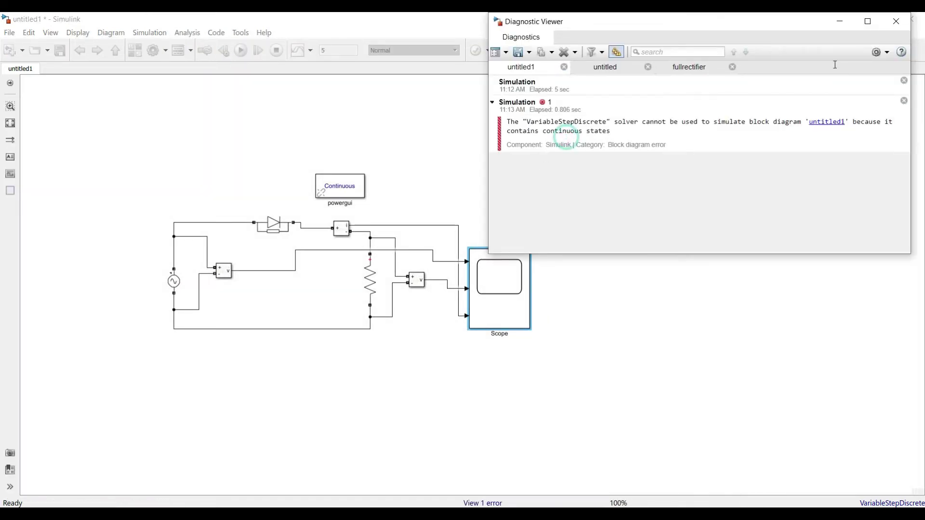
Close the diagnostics and set the powergui block's simulation type to Discrete.
left_click(409, 189)
left_click(358, 188)
double_click(360, 188)
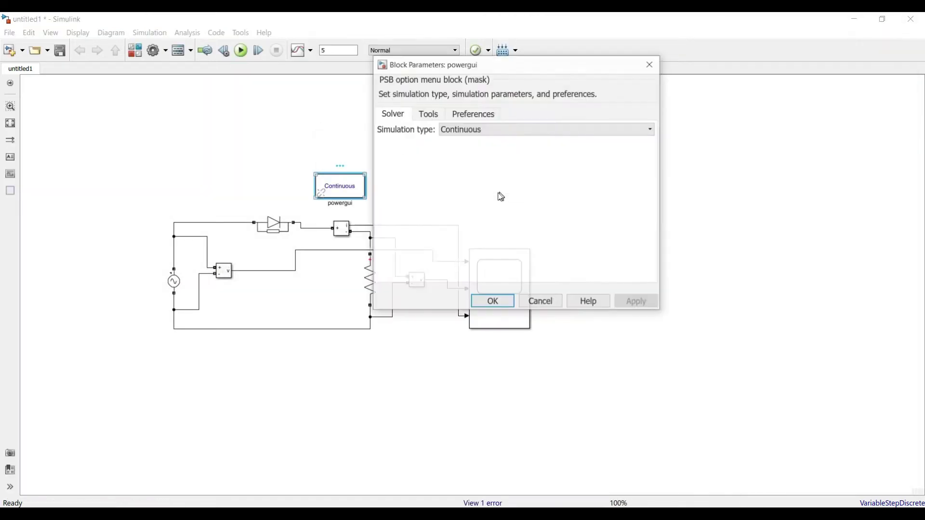
left_click(508, 134)
left_click(498, 146)
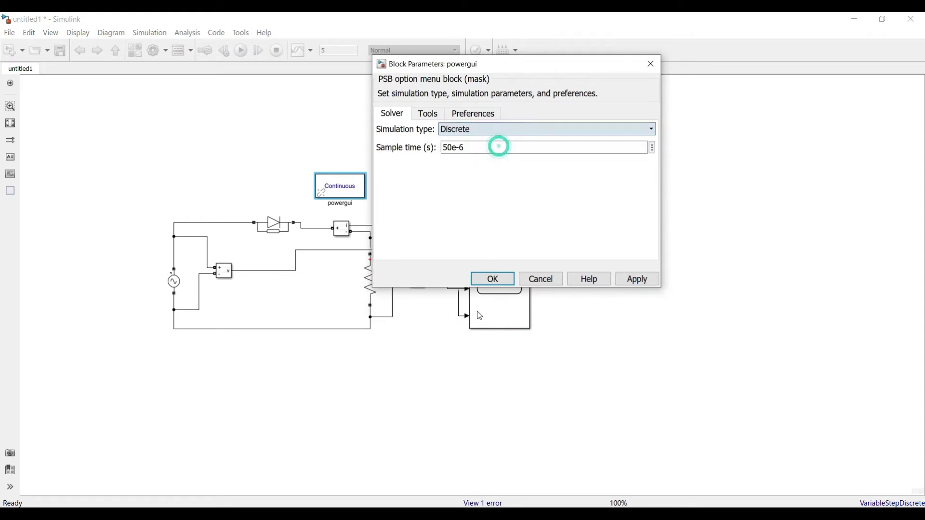
left_click(489, 278)
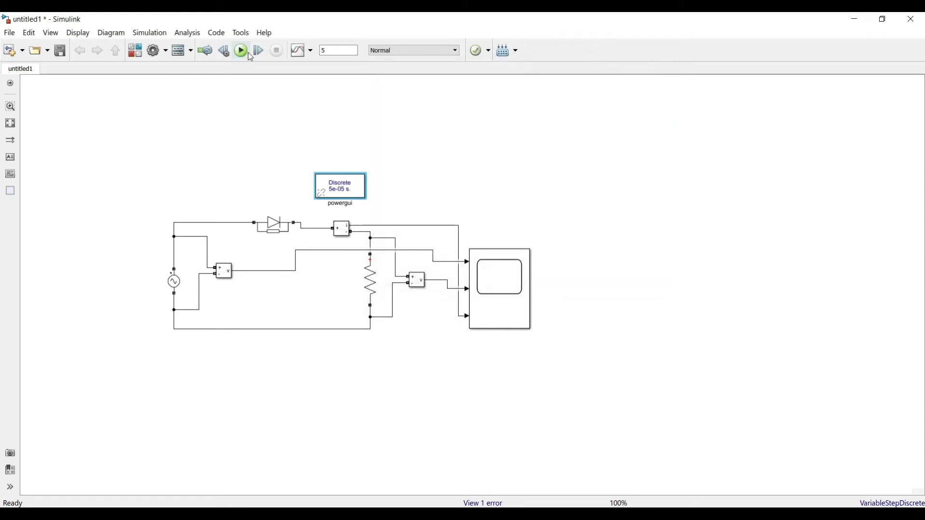
Run the discrete simulation and zoom the Scope's time axis in to about three cycles.
left_click(248, 53)
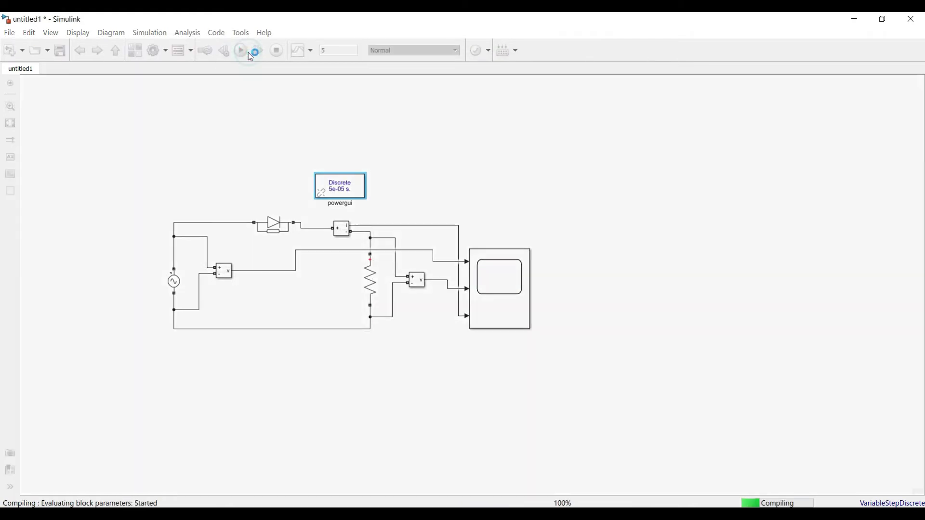
double_click(474, 270)
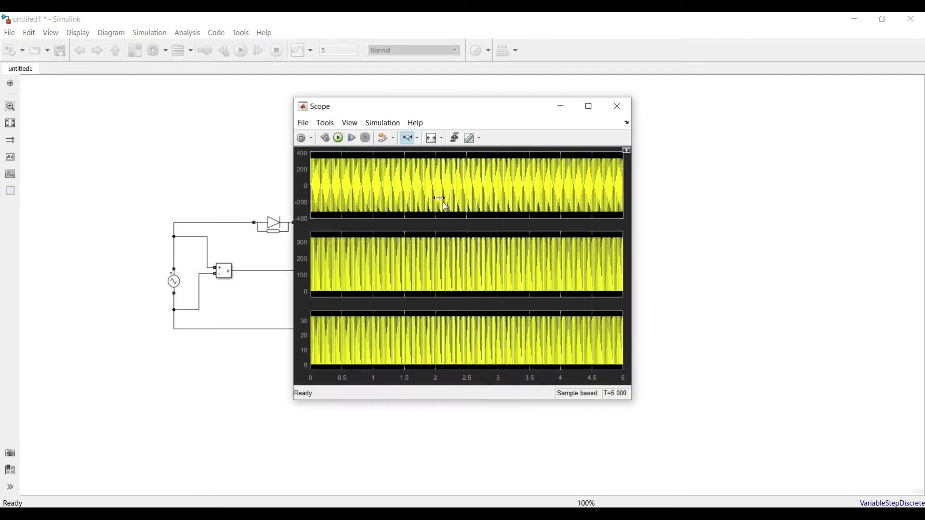
left_click(384, 179)
mouse_move(360, 182)
left_mouse_down()
mouse_move(409, 189)
mouse_move(457, 179)
left_mouse_up()
scroll(436, 195, "down", 2)
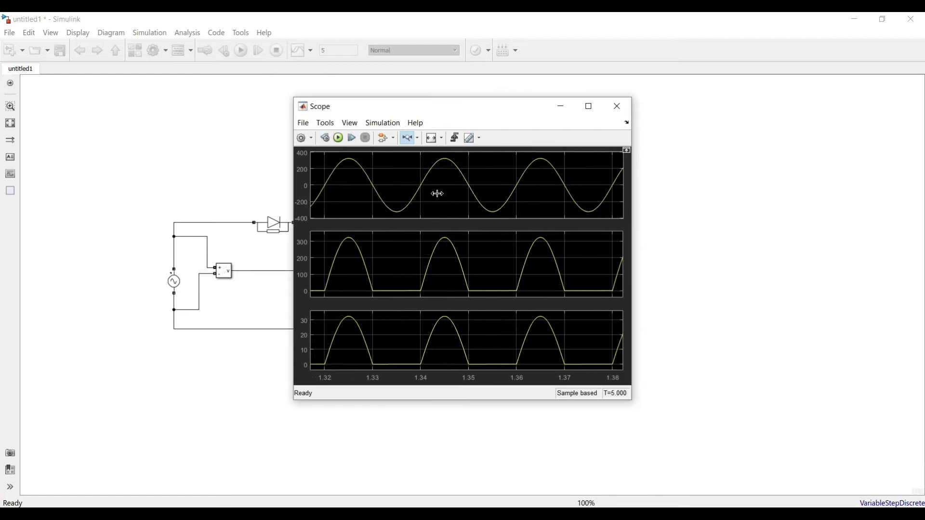
Compare the source voltage, load voltage and load current waveforms in the enlarged Scope, aligning the source trace with a cycle start, and close it.
left_click_drag(443, 110, 647, 130)
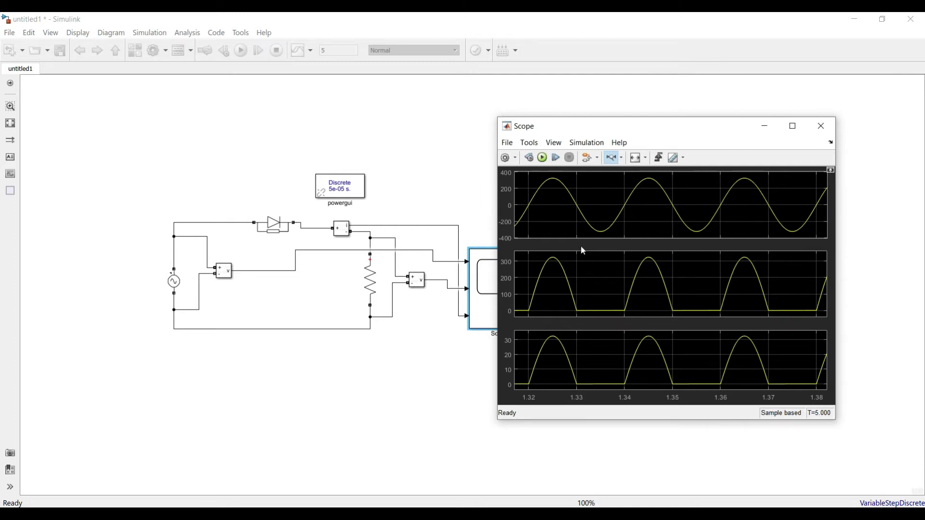
left_click(366, 287)
left_click(793, 125)
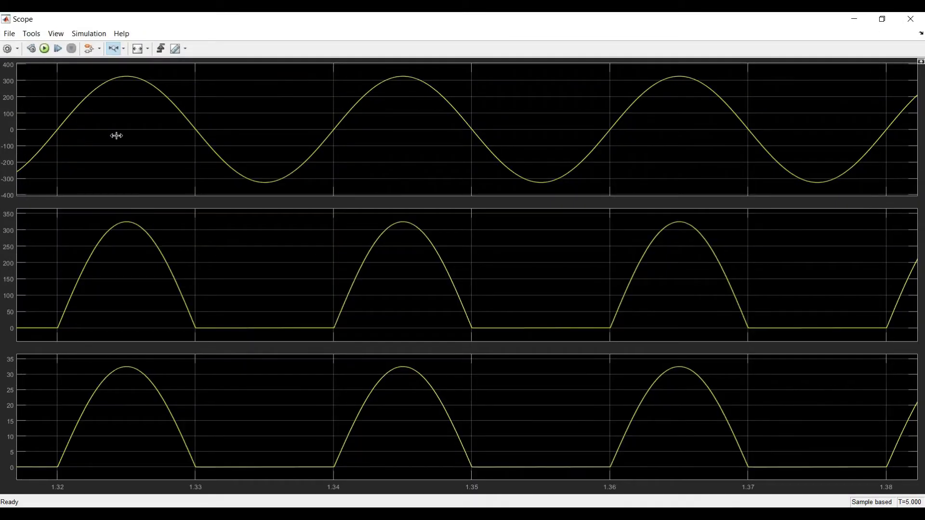
left_click(124, 48)
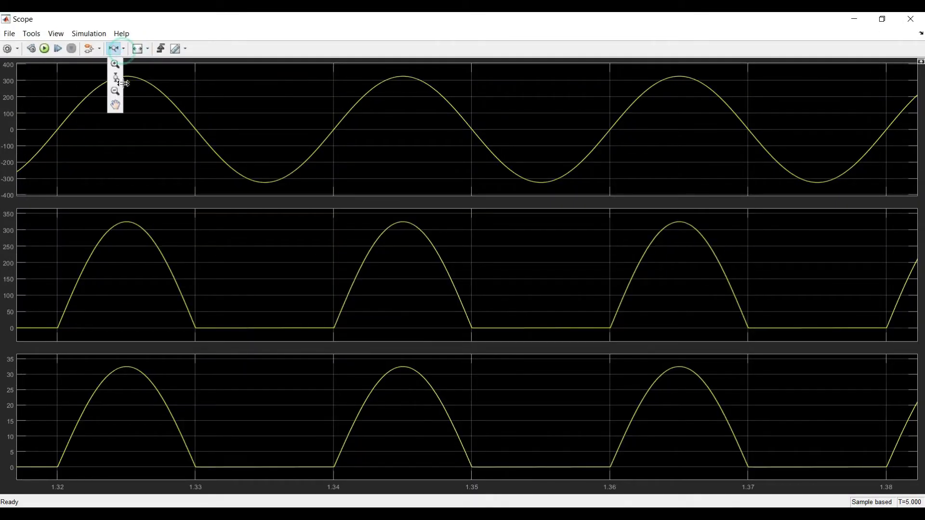
left_click(115, 105)
left_click_drag(92, 152, 51, 150)
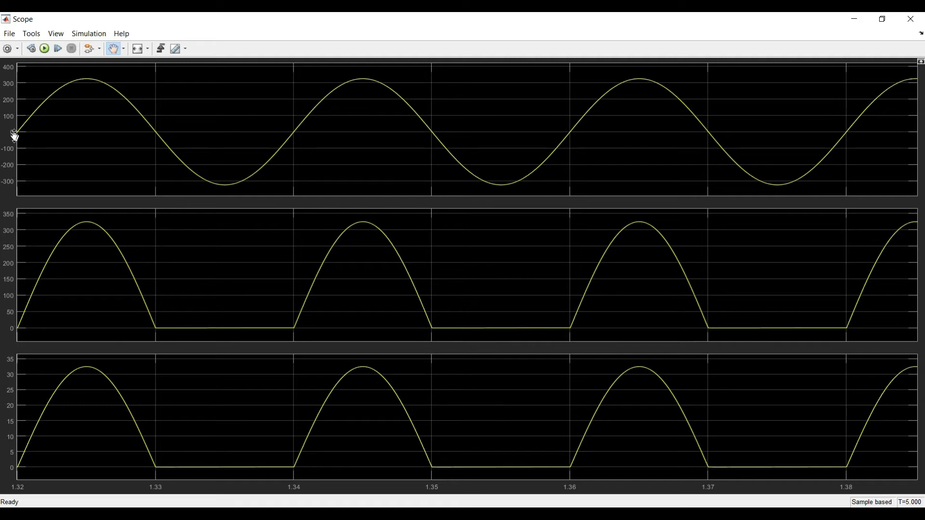
left_click_drag(132, 124, 97, 129)
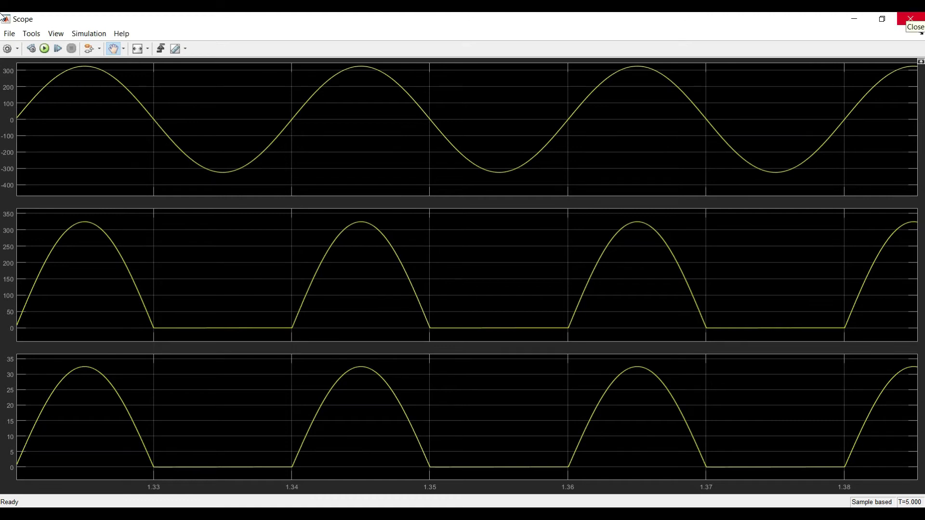
left_click(911, 19)
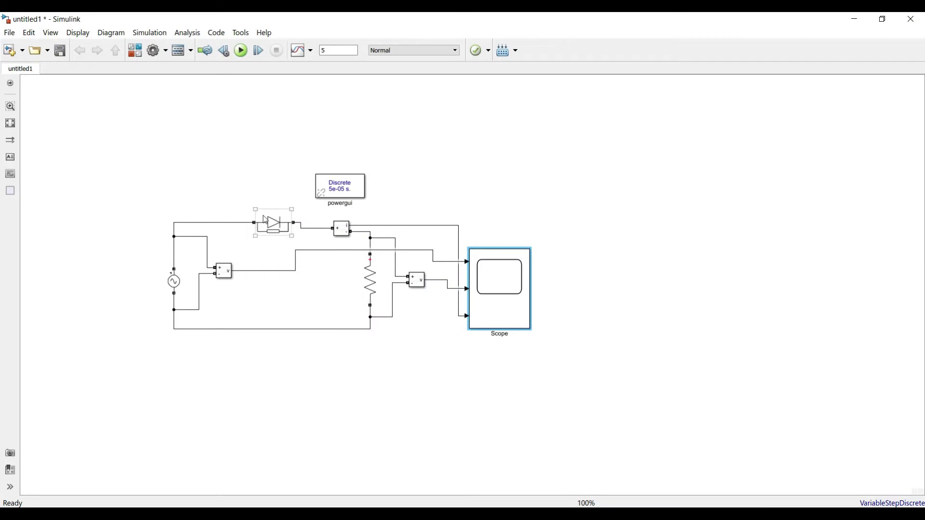
Rescale all Scope axes, examine about six cycles of the source voltage, load voltage and load current, and close the Scope.
double_click(501, 285)
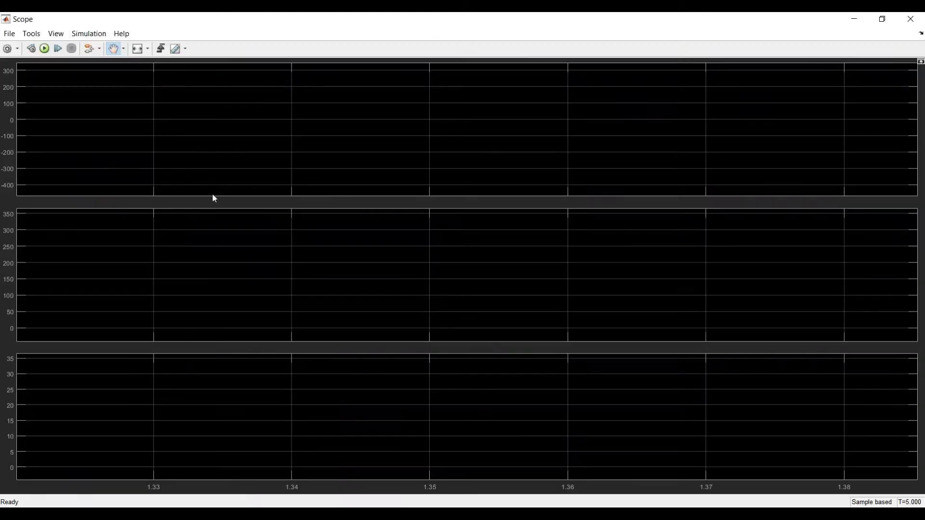
left_click(148, 49)
left_click(139, 74)
left_click(124, 48)
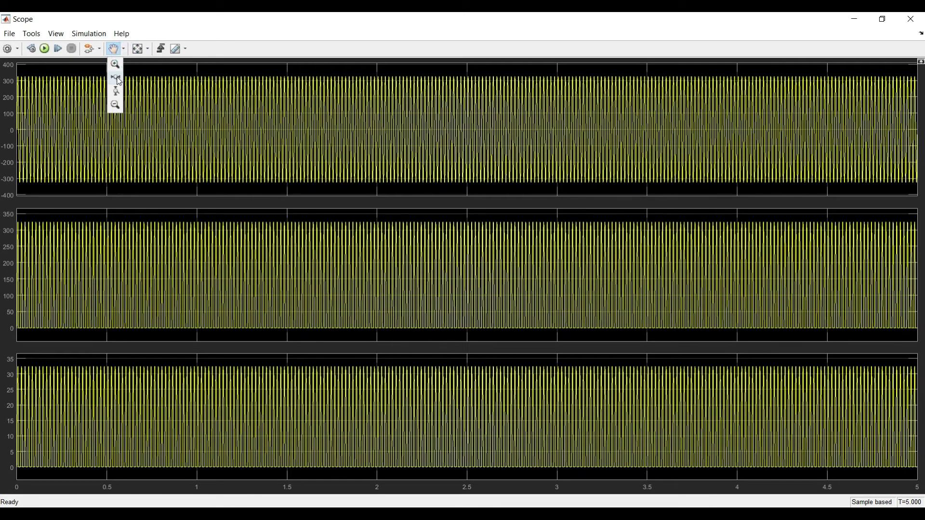
left_click(115, 77)
left_click(80, 128)
left_click_drag(127, 140, 279, 141)
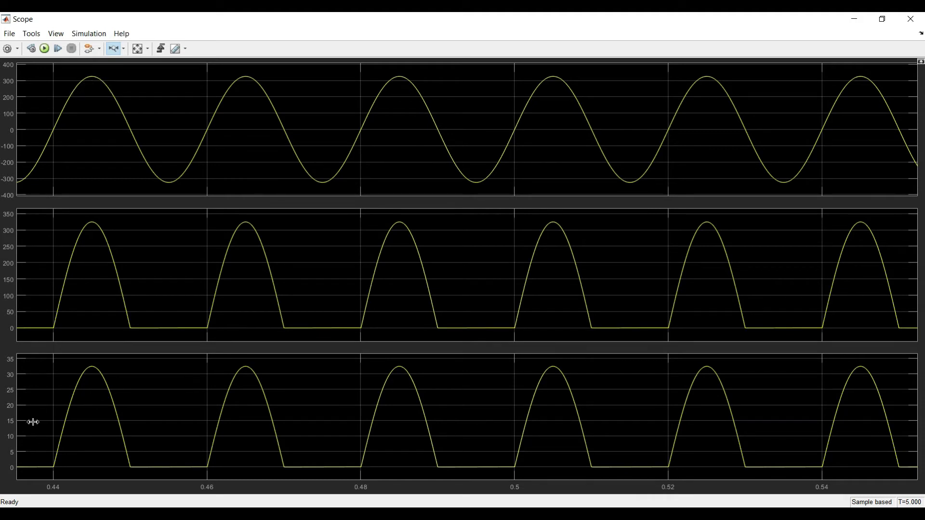
left_click(910, 19)
Change the Series RLC Branch load to branch type RL with 10 ohms resistance and 1e-3 H inductance.
left_click(377, 296)
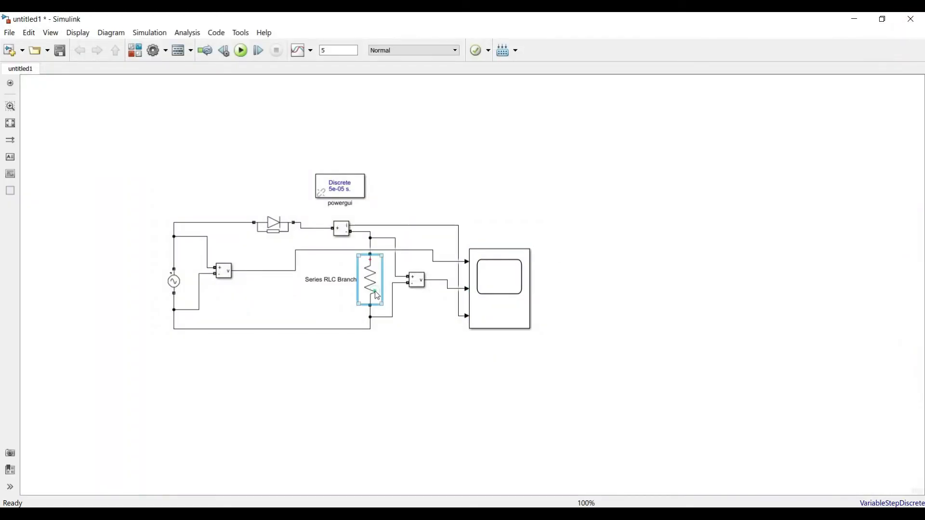
double_click(377, 296)
left_click(475, 356)
double_click(375, 296)
left_click(470, 281)
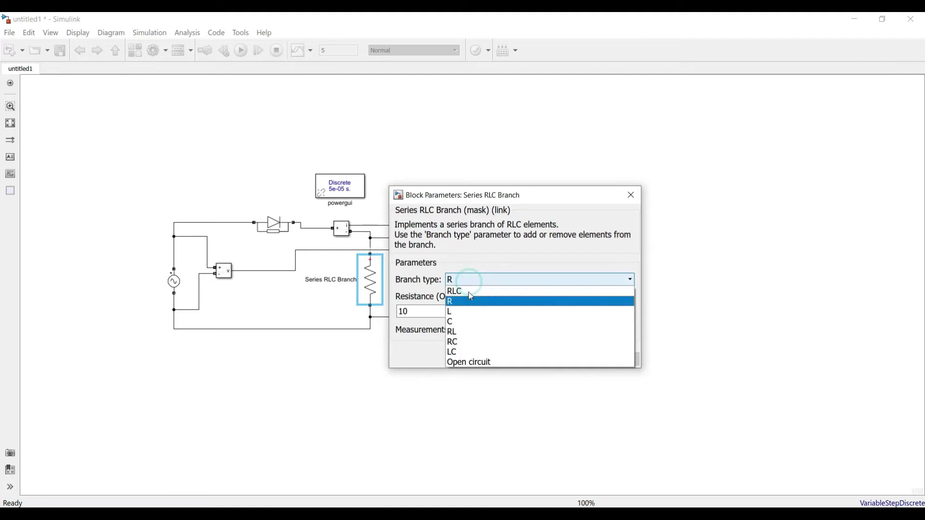
left_click(470, 332)
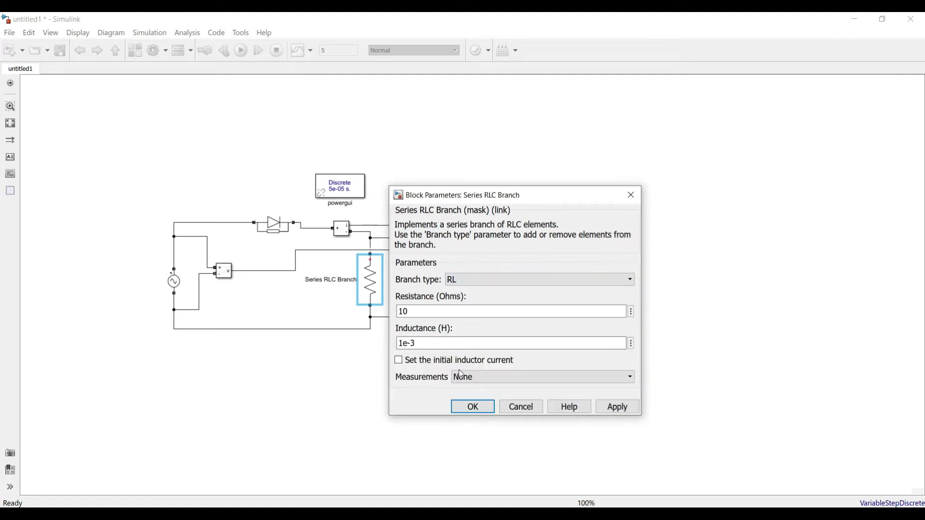
left_click(472, 411)
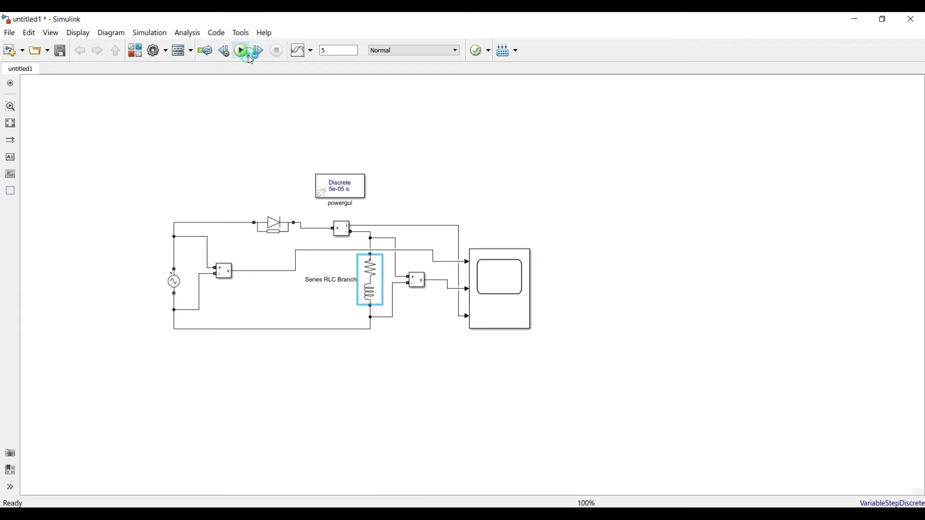
Run the simulation with the RL load, examine about three cycles around 1 s in the Scope, and close it.
left_click(241, 50)
double_click(509, 283)
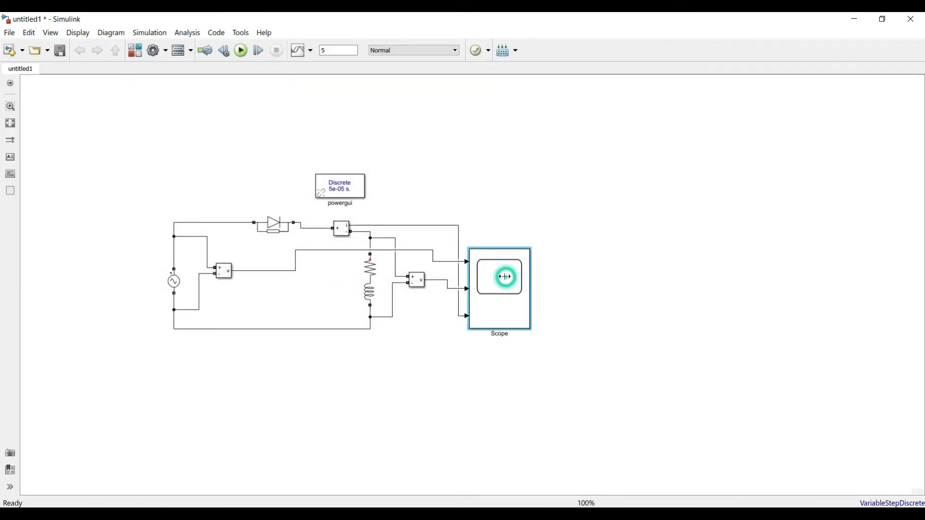
left_click_drag(346, 140, 137, 141)
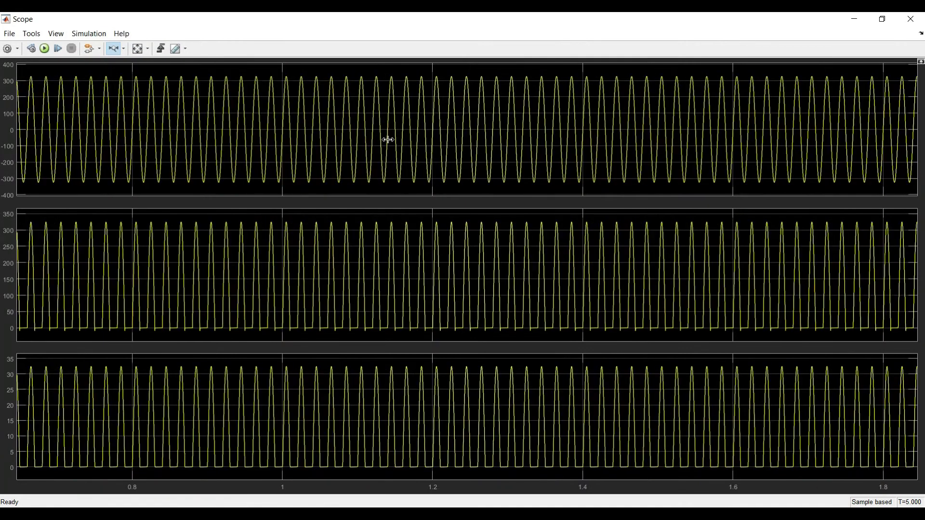
left_click_drag(393, 140, 212, 137)
left_click_drag(466, 137, 266, 138)
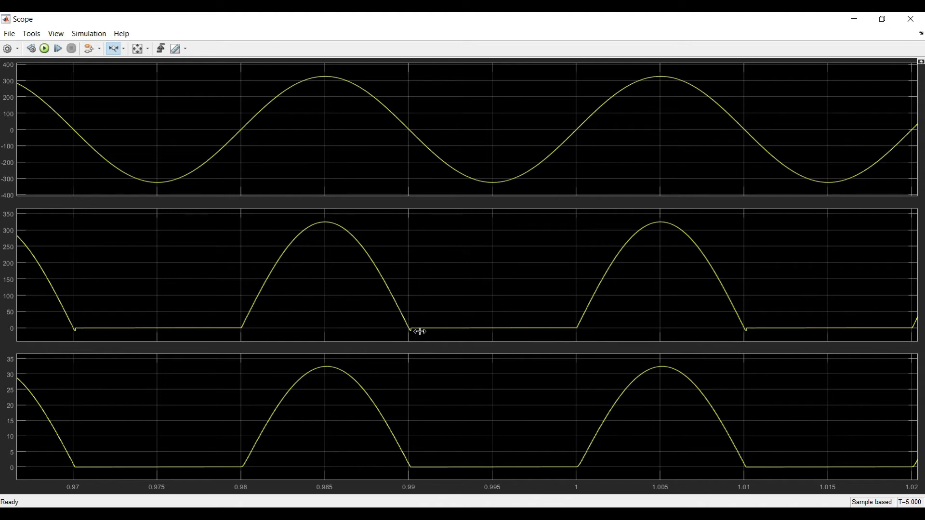
left_click(910, 19)
Set the Series RLC Branch's inductance to 10e-3 H.
double_click(370, 268)
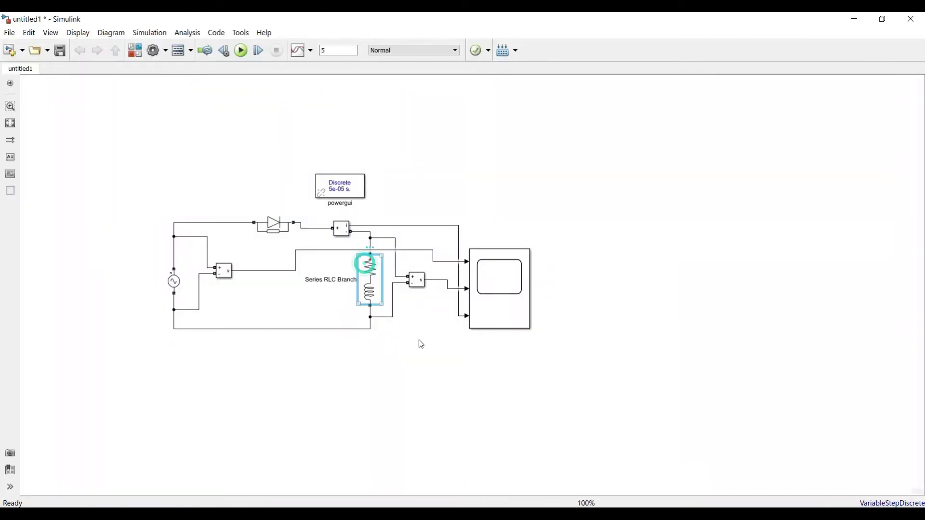
left_click(413, 319)
type("0e-3")
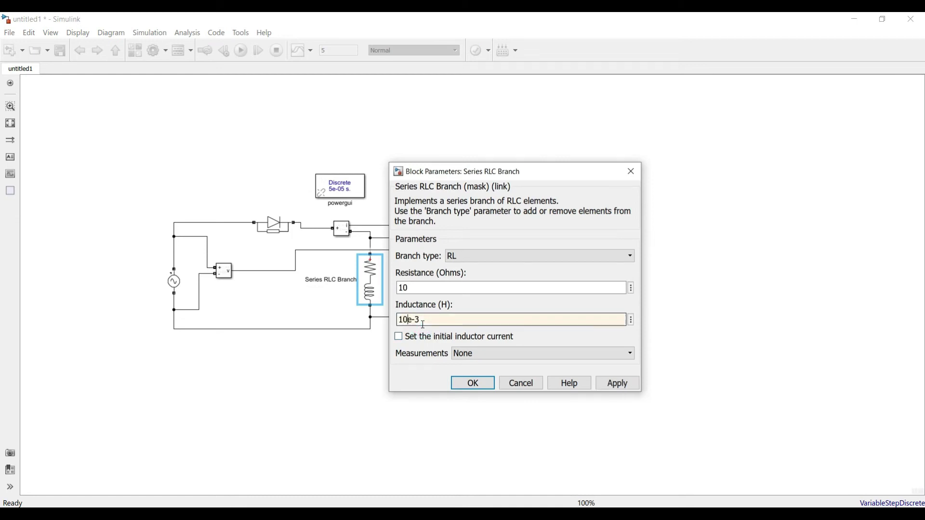
key("Return")
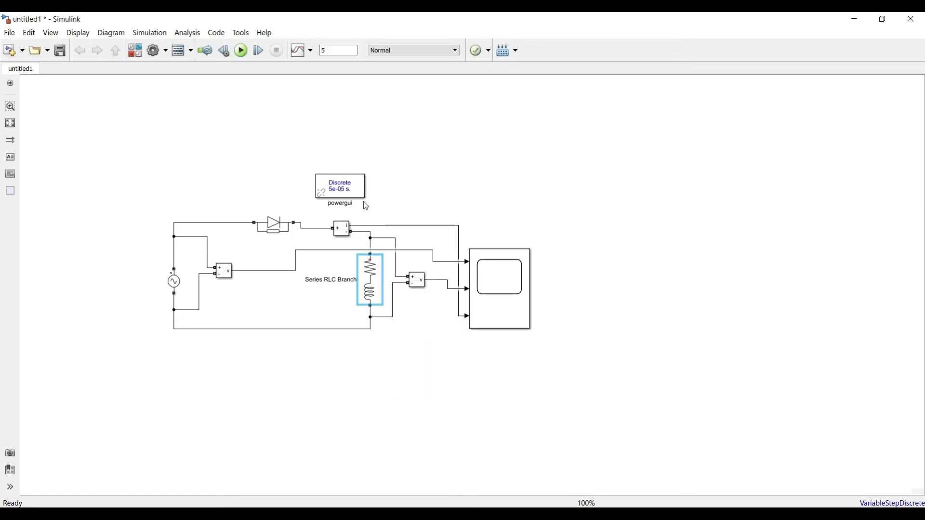
Rerun the simulation and examine the negative part of the load voltage over about six cycles in the Scope, closing it after.
left_click(243, 50)
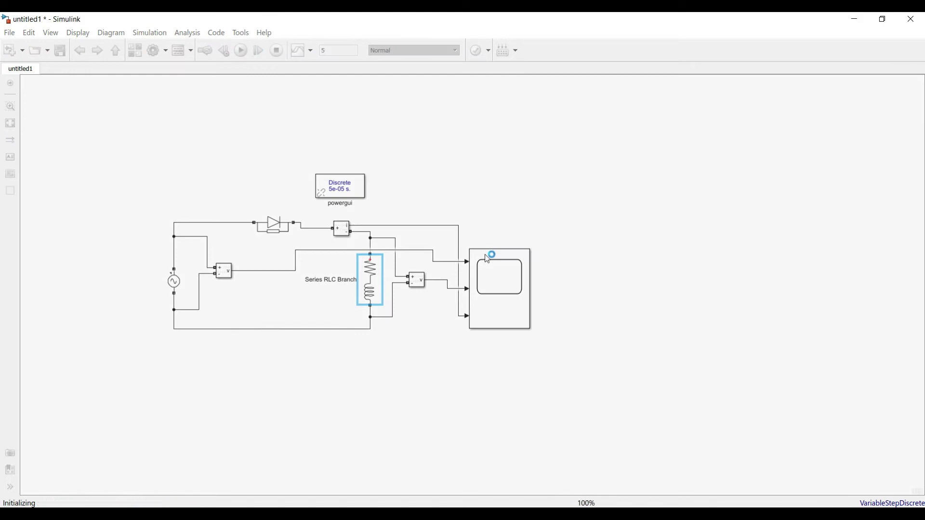
double_click(496, 270)
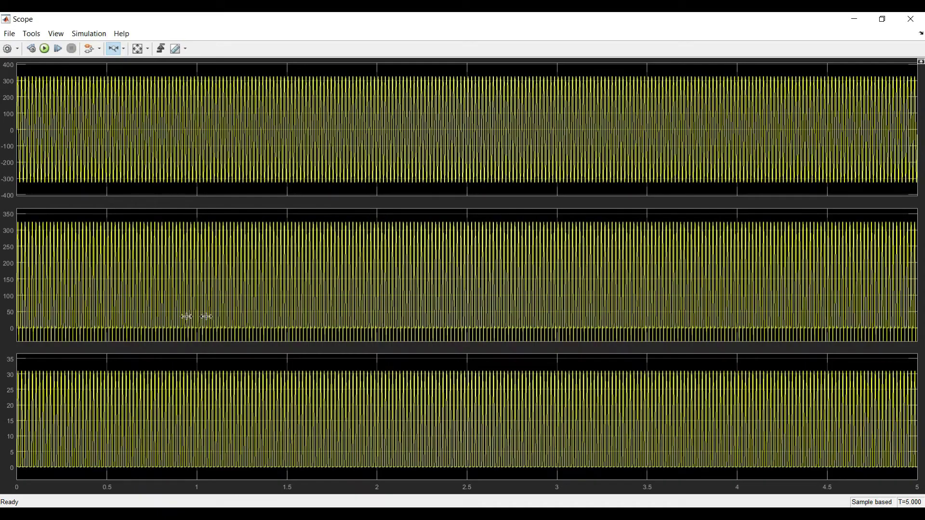
left_click_drag(154, 303, 289, 280)
left_click_drag(205, 278, 320, 265)
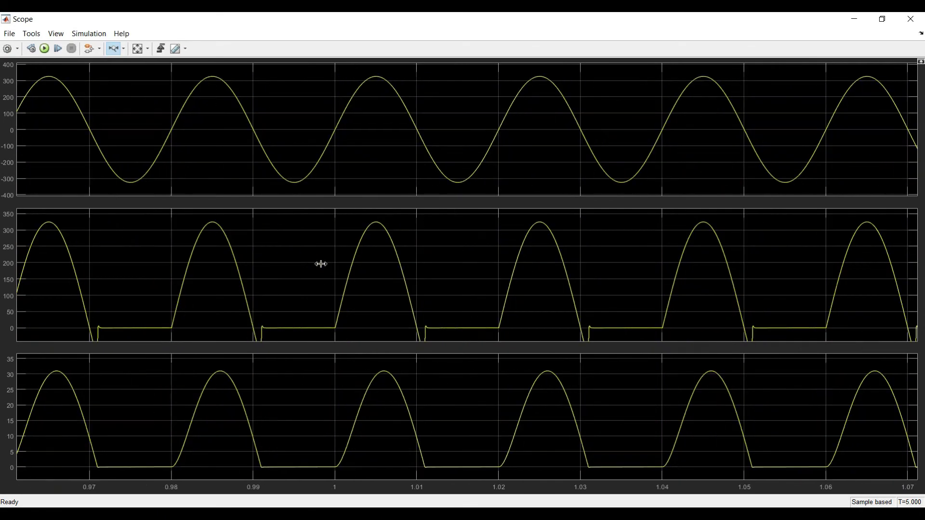
left_click(123, 48)
left_click(114, 102)
left_click_drag(310, 298, 193, 236)
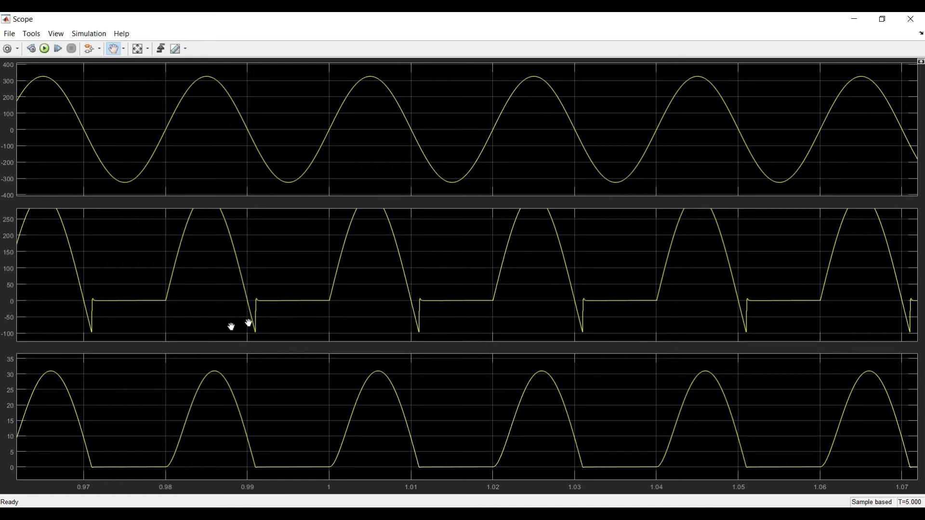
left_click(911, 19)
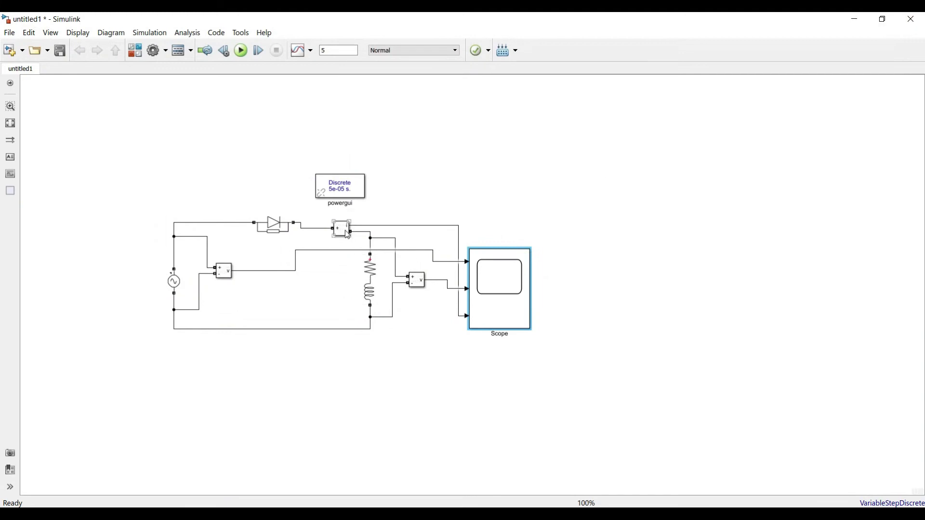
Move the Current Measurement block into line with the diode's output so their connecting wire runs straight.
left_click_drag(348, 234, 336, 228)
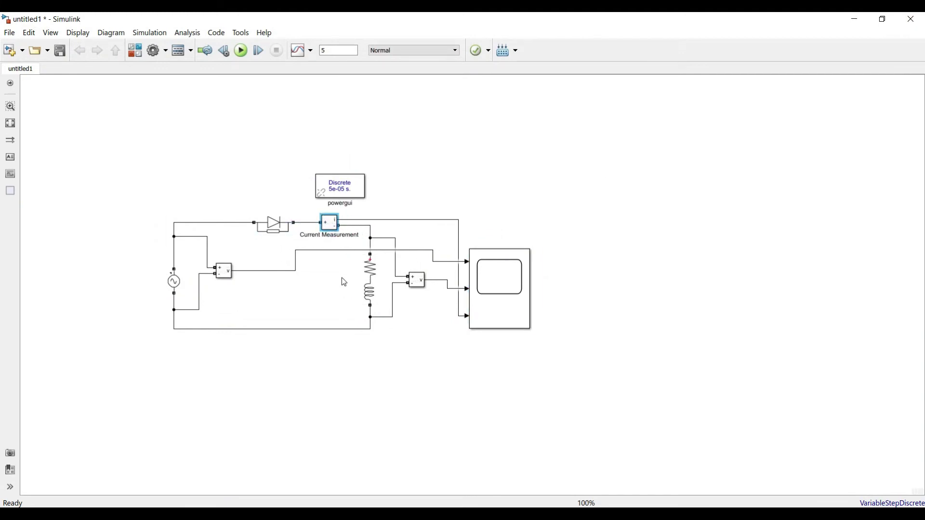
double_click(405, 405)
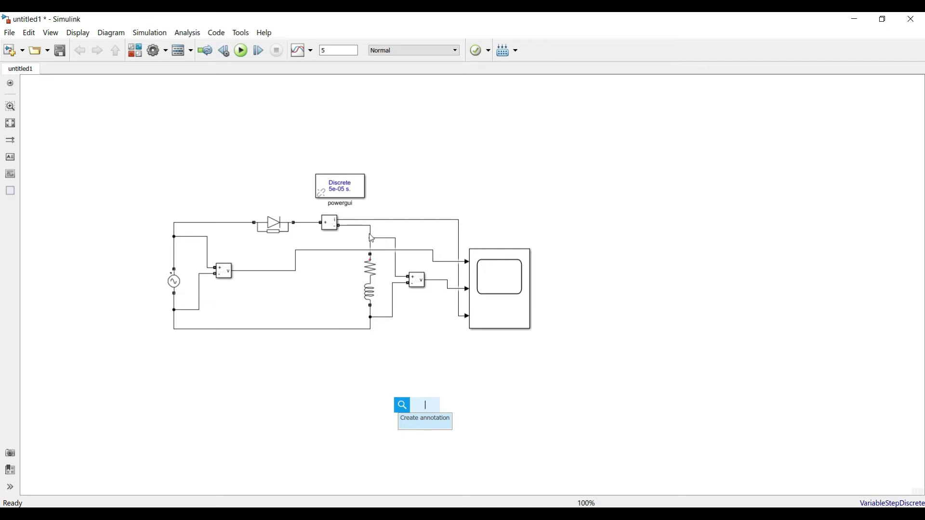
Reopen the Scope, rescale the axes and inspect an enlarged time interval of the RL-load waveforms, closing the Scope after.
double_click(497, 286)
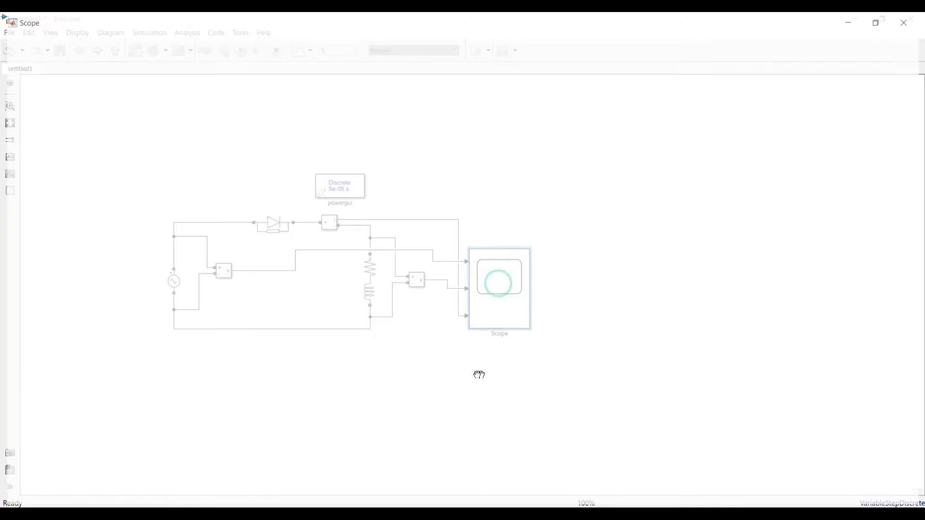
left_click(137, 48)
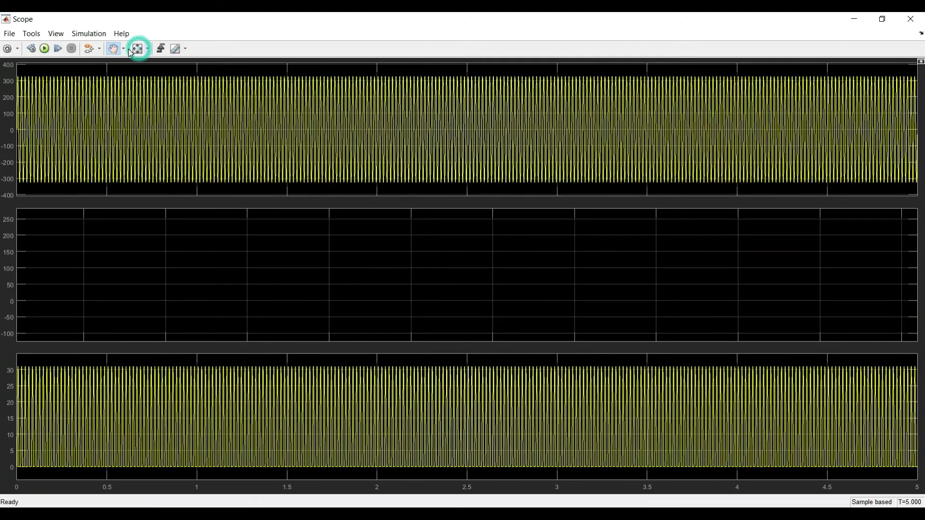
left_click(125, 48)
left_click(114, 74)
left_click_drag(120, 252, 340, 251)
left_click(434, 281)
left_click(911, 19)
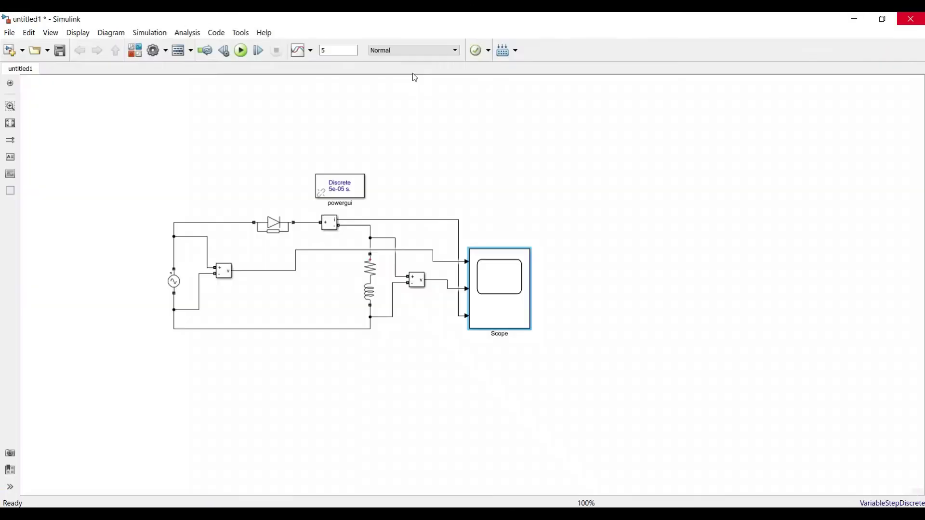
Set the simulation stop time to 1.
double_click(338, 51)
double_click(415, 361)
Duplicate the diode, rotate it upright and connect it in parallel with the RL load as a freewheeling diode.
left_click(273, 223)
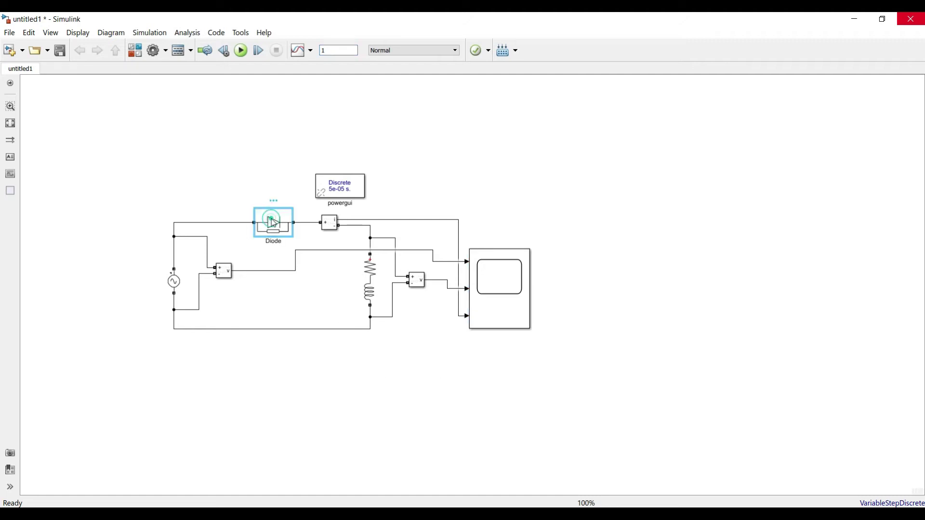
key("ctrl+c")
left_click(364, 377)
key("ctrl+v")
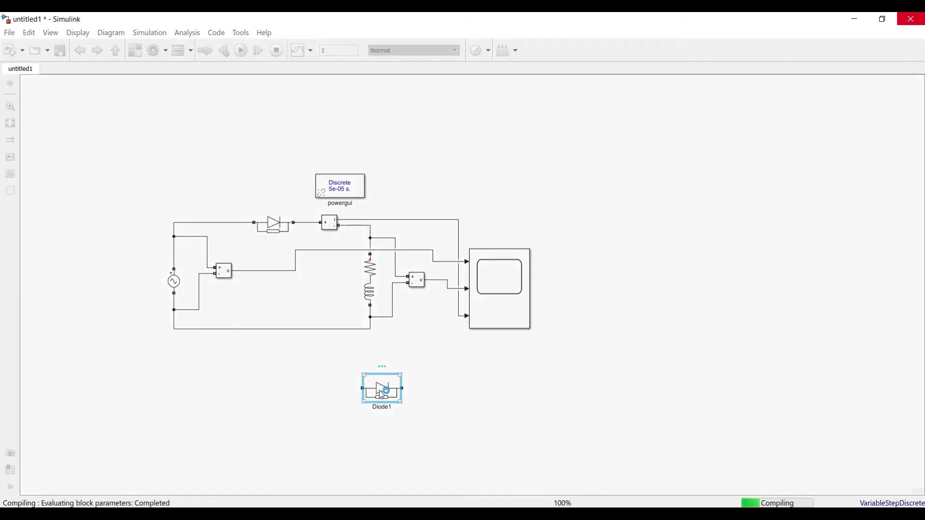
key("ctrl+r")
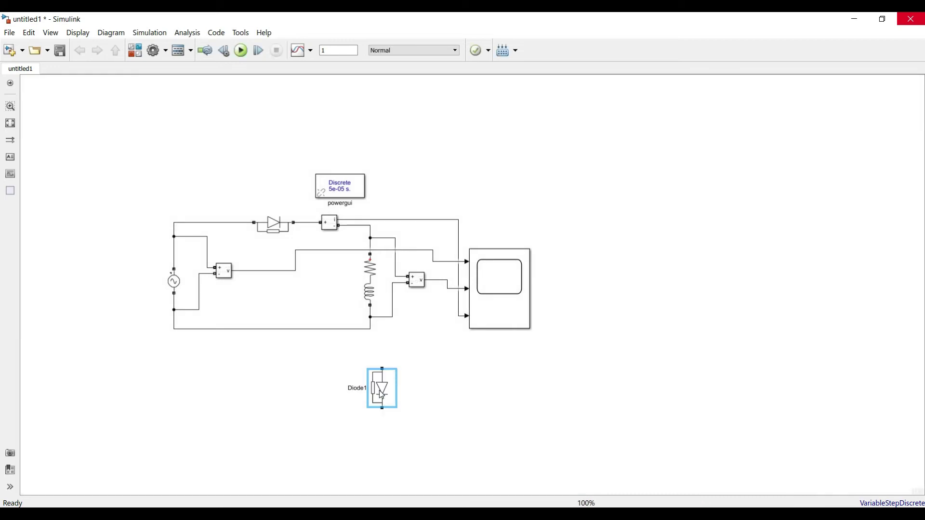
mouse_move(380, 392)
left_mouse_down()
mouse_move(338, 308)
mouse_move(346, 225)
left_mouse_up()
left_click_drag(340, 300, 341, 329)
Run the simulation with the parallel diode, examine about six cycles of the waveforms in the Scope, and close it.
left_click(244, 50)
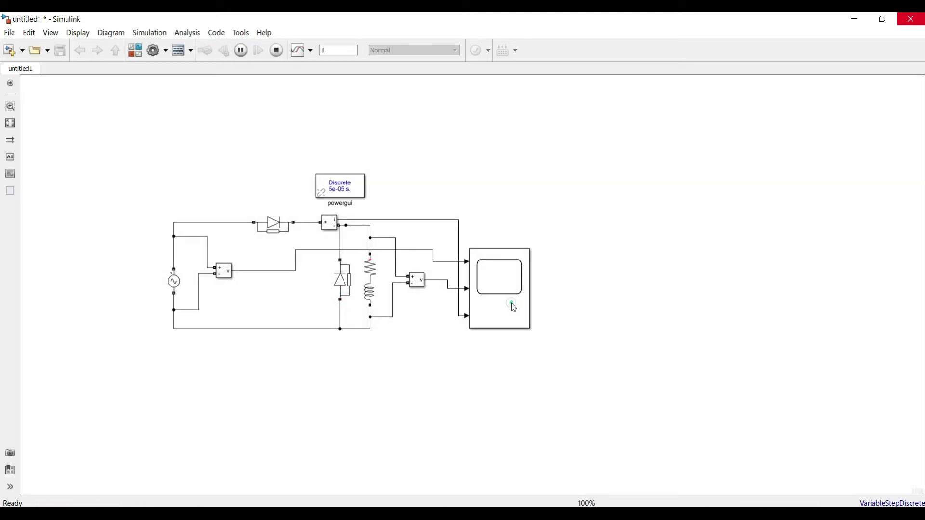
double_click(509, 302)
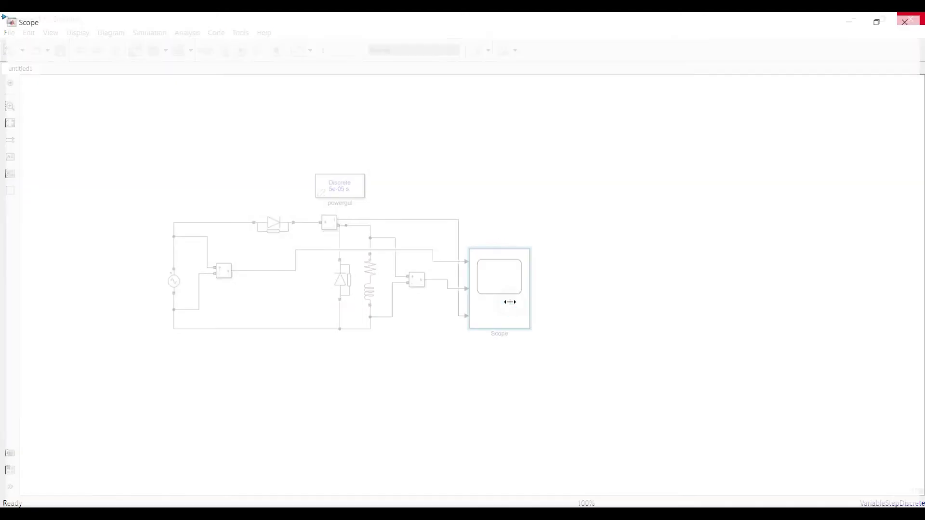
left_click_drag(182, 264, 284, 265)
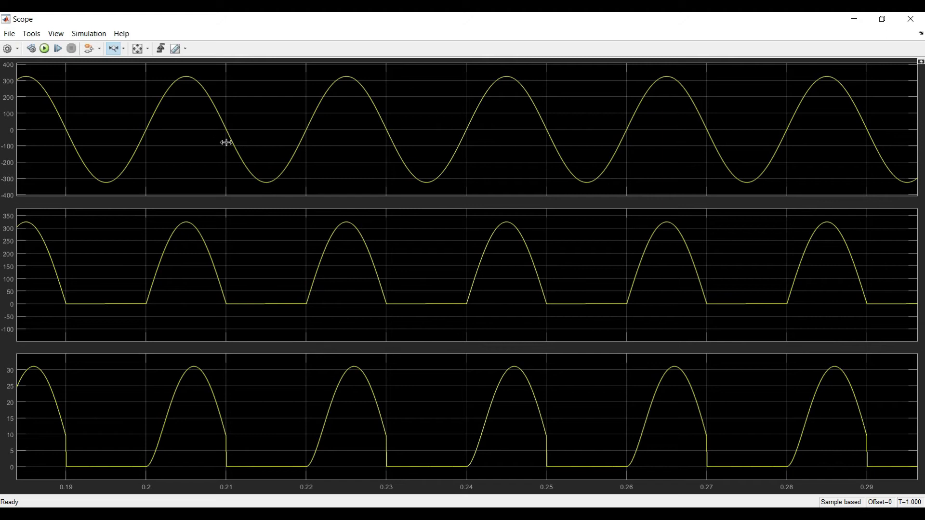
left_click(910, 19)
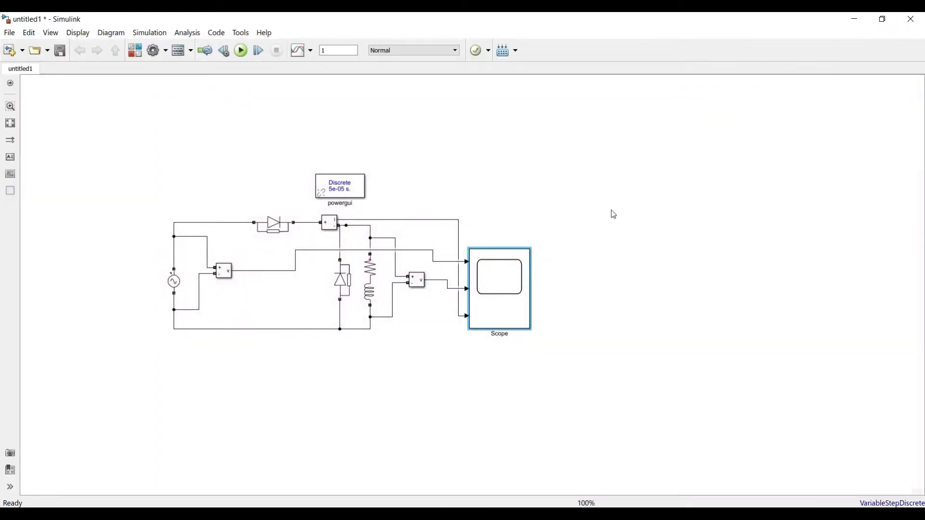
Delete the freewheeling diode and its wiring from across the RL load.
left_click(338, 249)
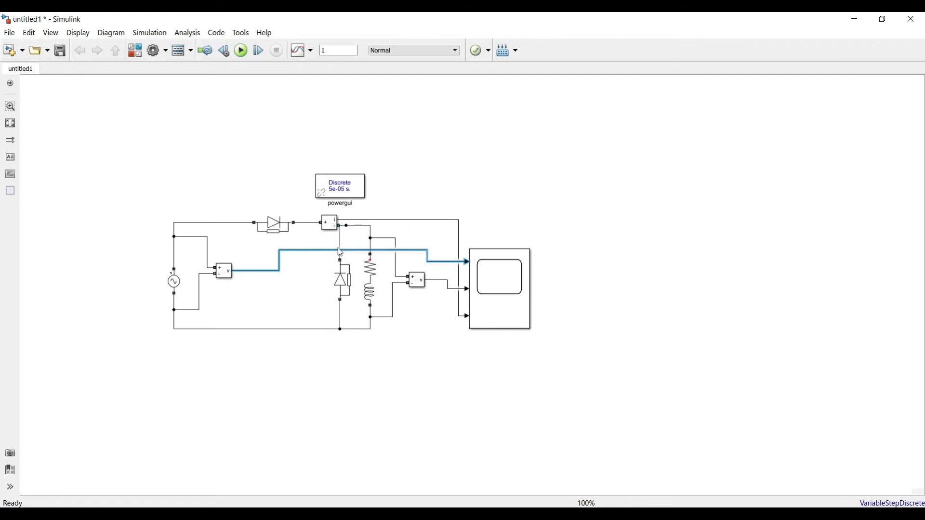
key("ctrl+shift+a")
left_click(345, 245)
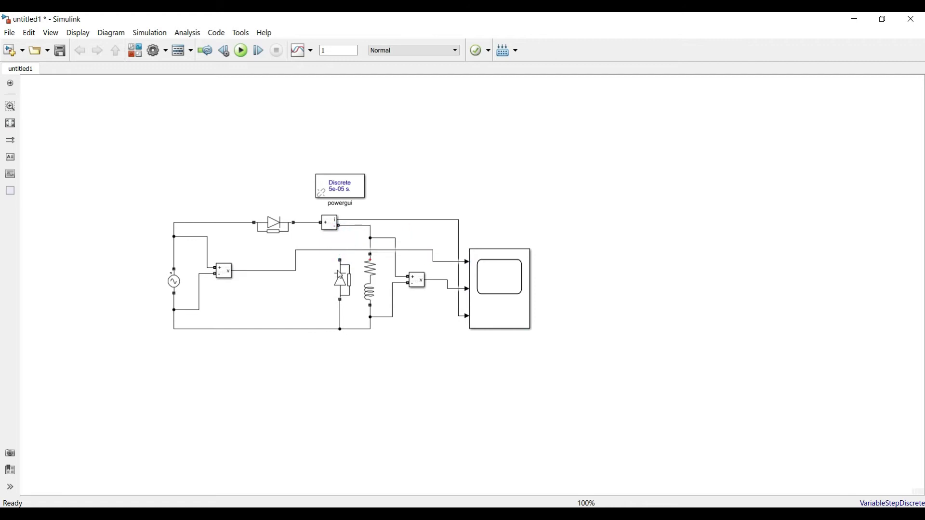
left_click(340, 284)
key("Delete")
Align the load voltage measurement's wires with the main circuit lines and move the Series RLC Branch slightly up.
double_click(378, 284)
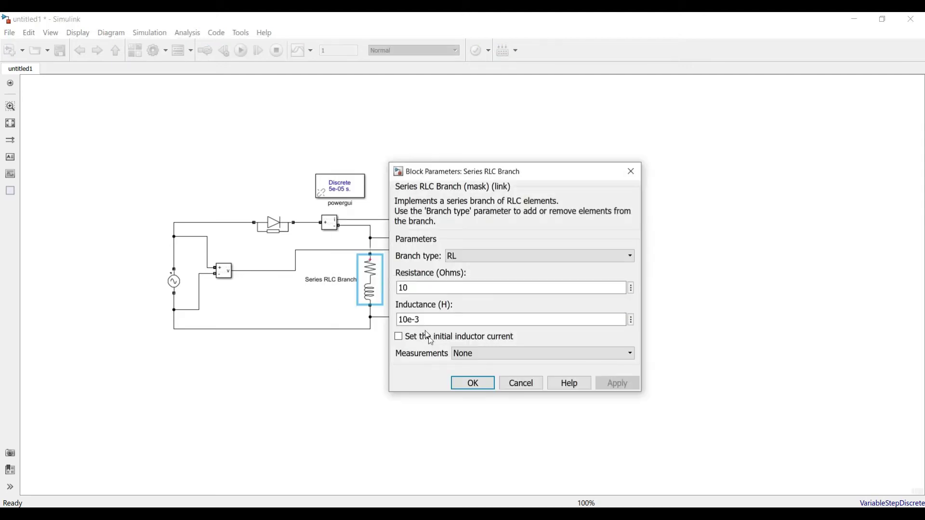
left_click(461, 381)
left_click(383, 326)
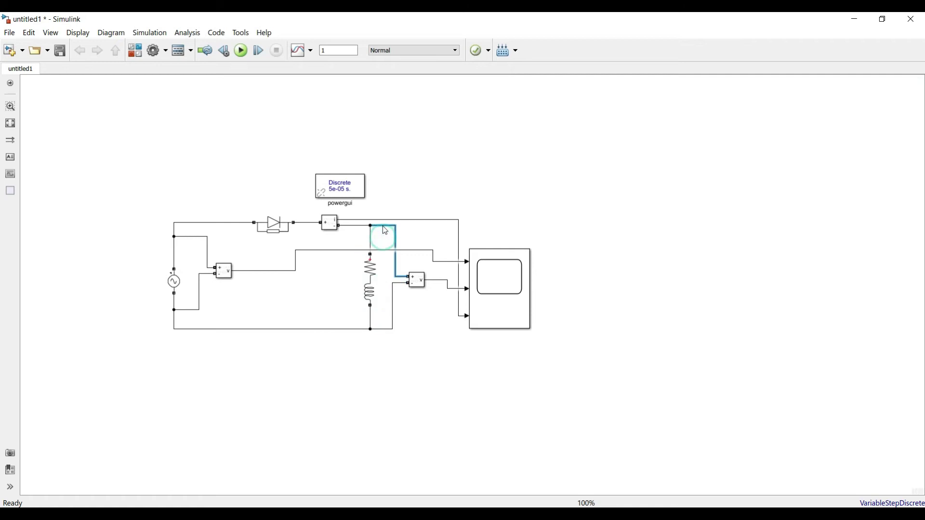
left_click_drag(370, 284, 369, 270)
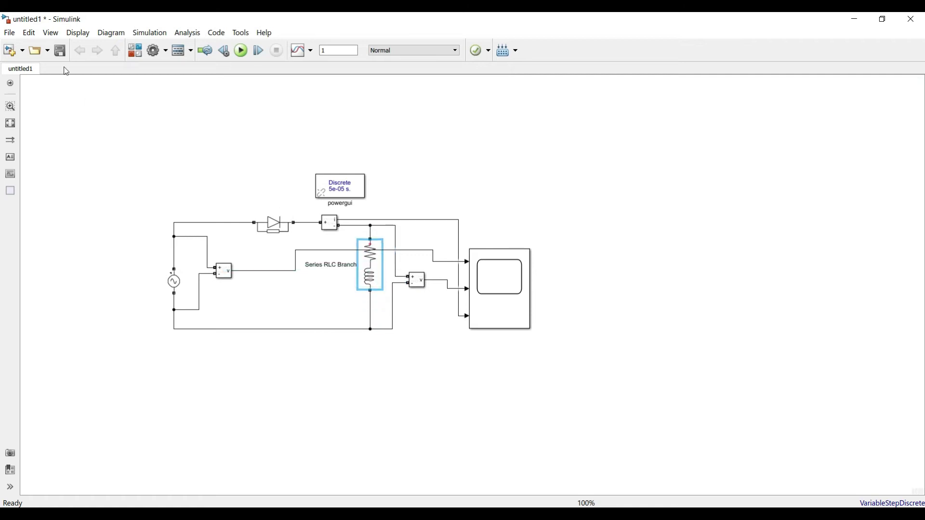
Add a DC Voltage Source block from the Electrical Sources library and place it just below the rectifier circuit.
left_click(135, 50)
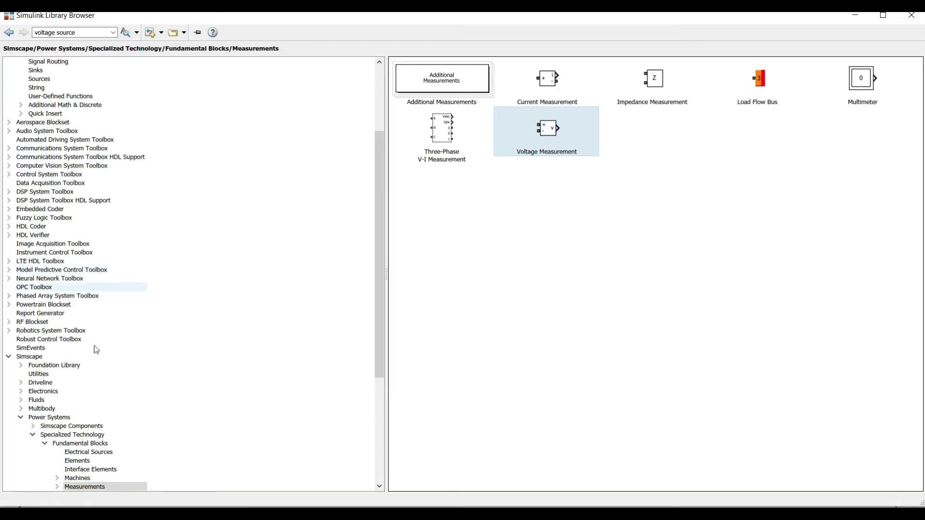
left_click(88, 452)
left_click(737, 51)
left_click(723, 68)
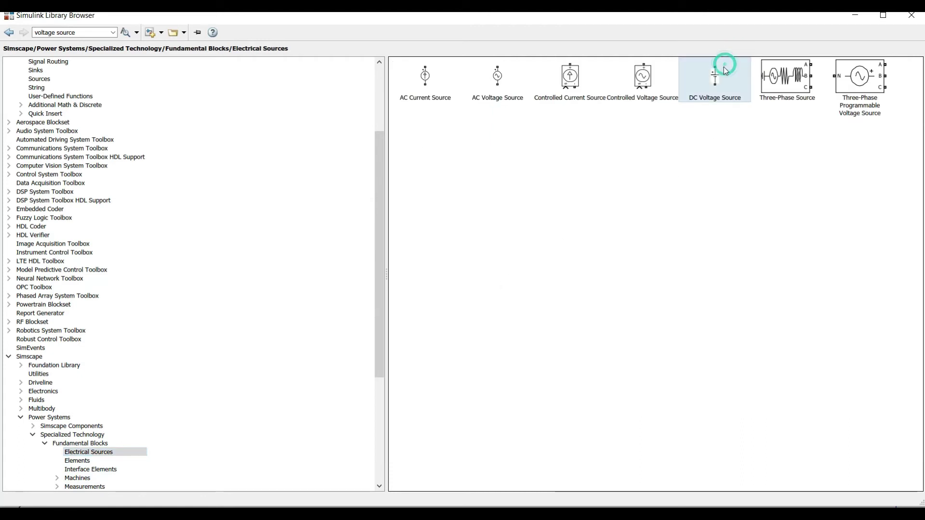
right_click(724, 67)
left_click(751, 73)
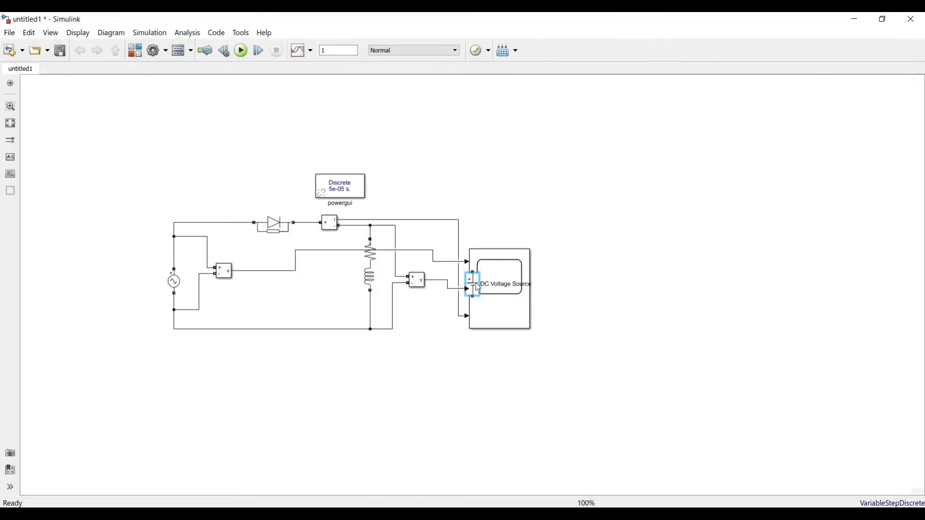
left_click_drag(476, 283, 421, 357)
Set the DC voltage source's amplitude to 100 V.
double_click(421, 358)
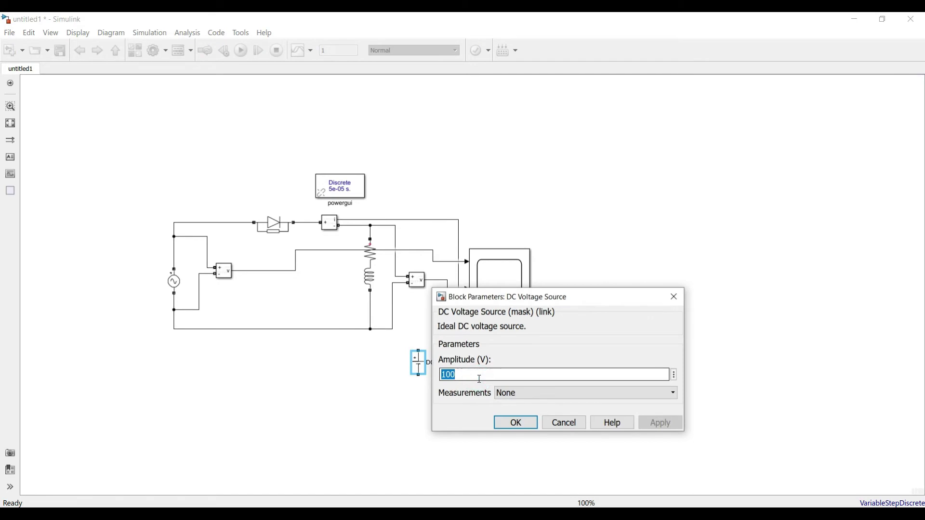
type("10")
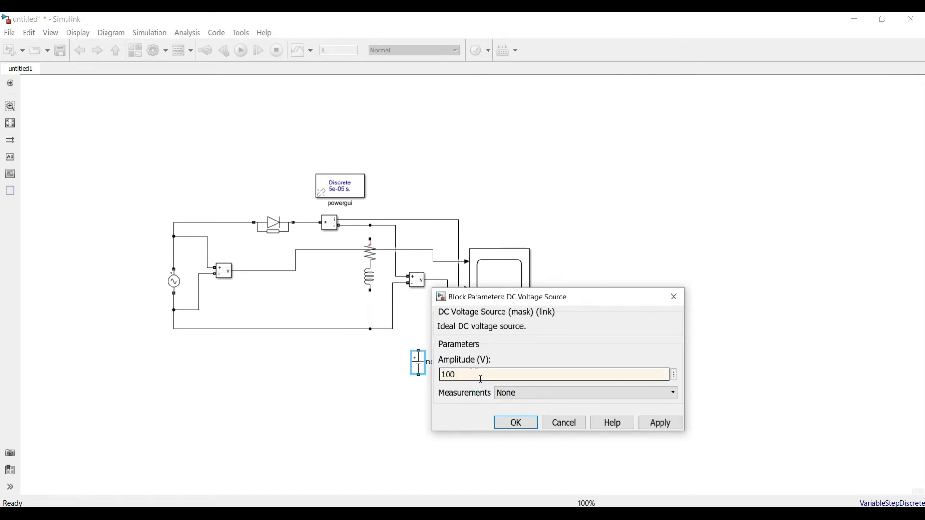
key("Return")
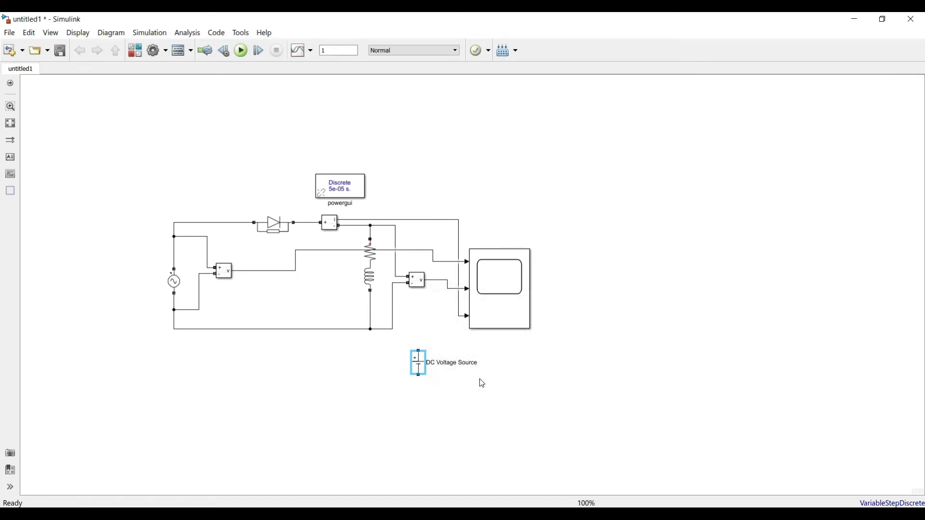
Insert the DC voltage source in series below the RL branch and connect its negative terminal to the return line.
left_click(370, 313)
left_click_drag(414, 363, 368, 309)
left_click(371, 320)
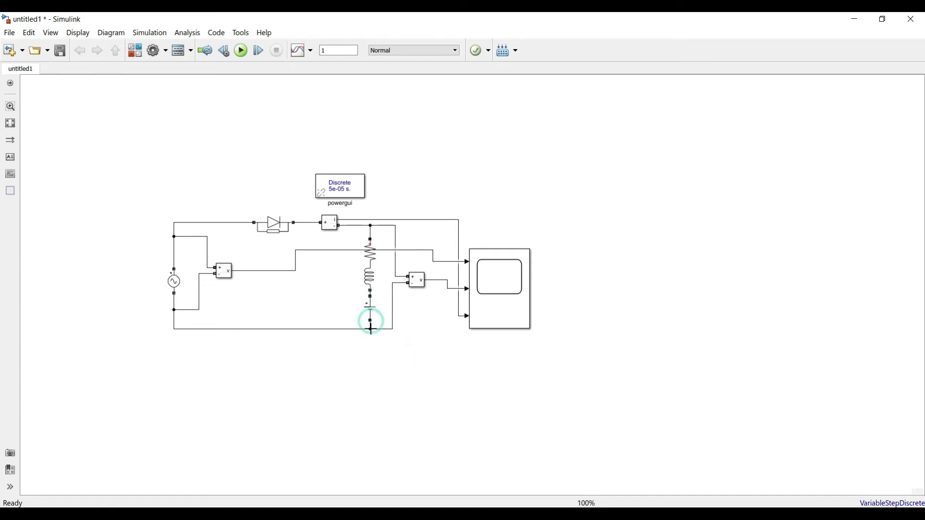
left_click(435, 320)
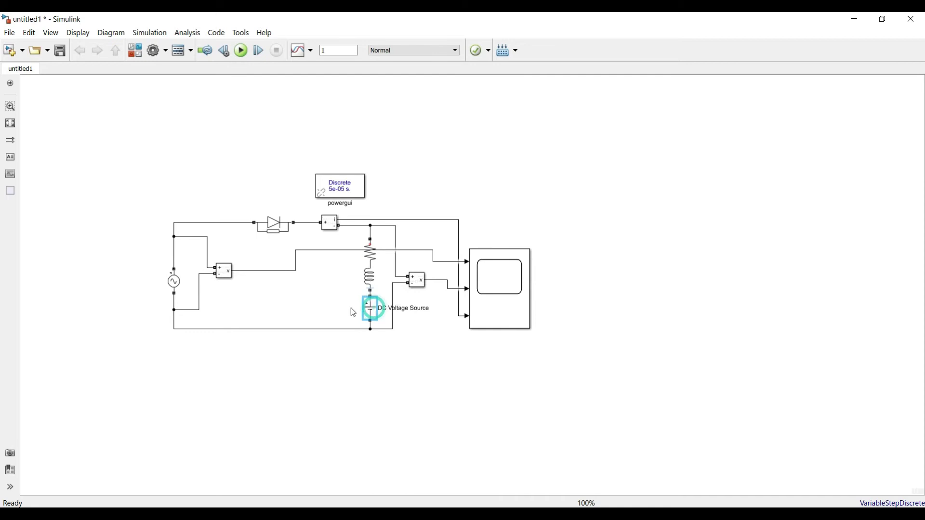
left_click_drag(364, 301, 374, 322)
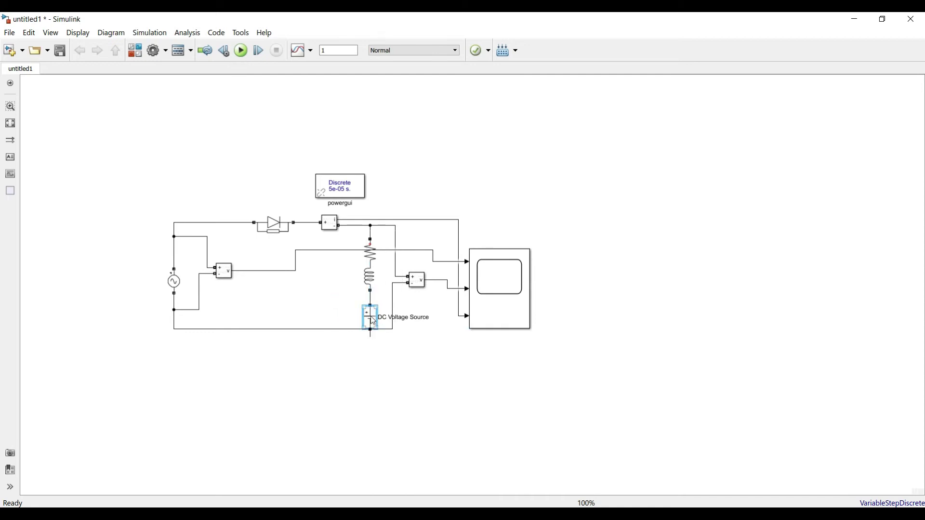
left_click(378, 387)
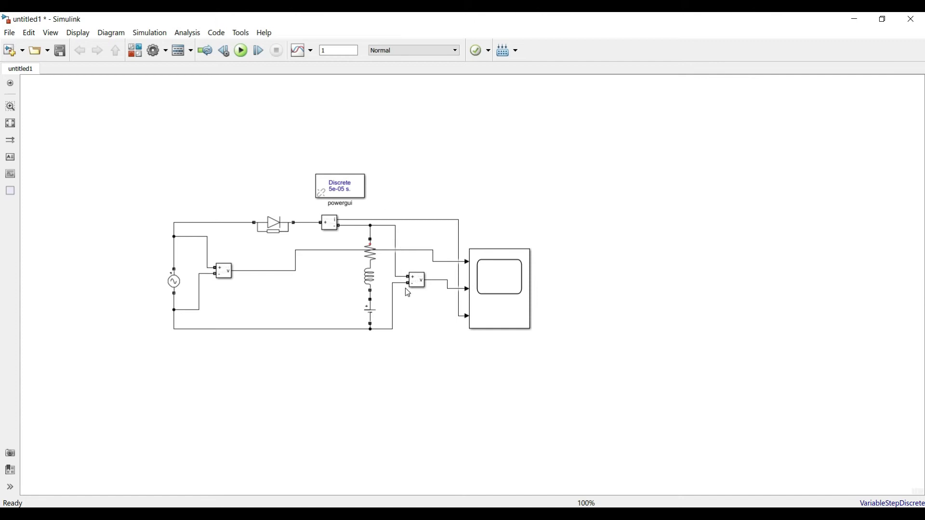
left_click(372, 319)
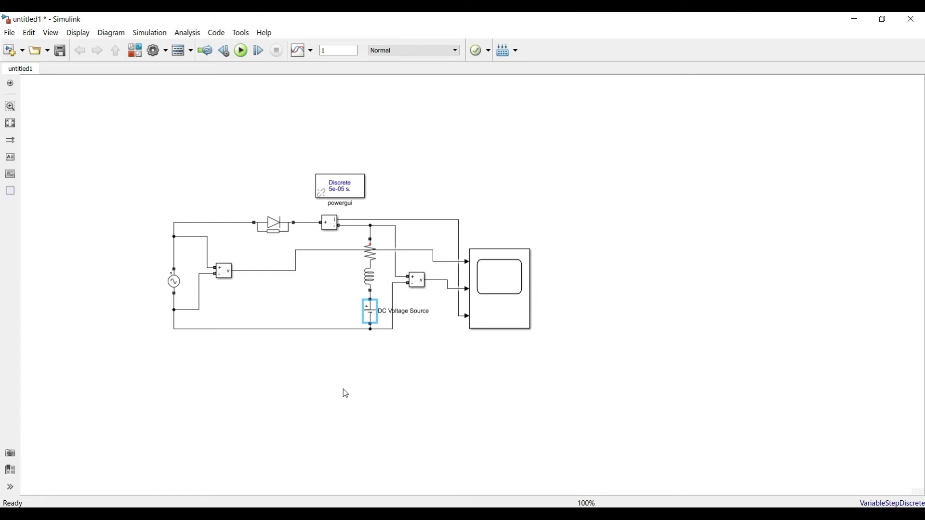
Run the simulation with the DC source in the load and examine the first three cycles of the waveforms in the Scope.
left_click(242, 51)
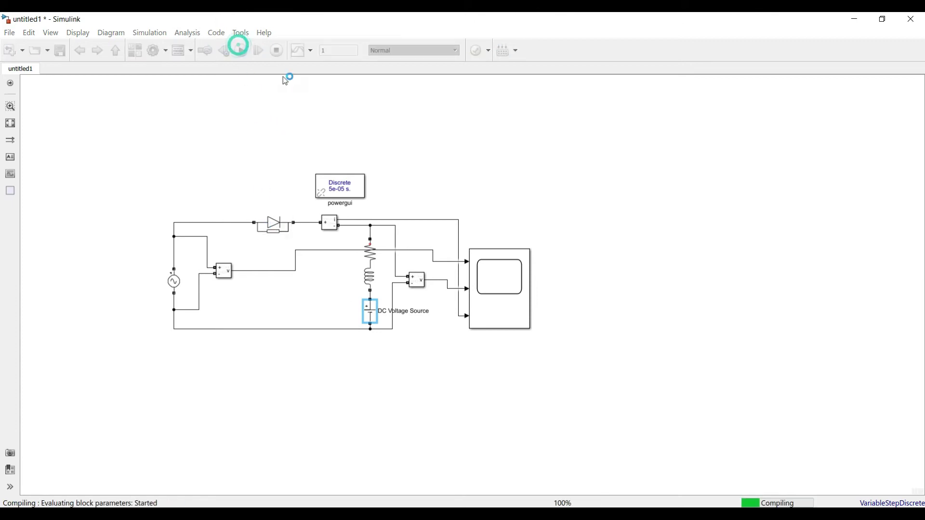
double_click(503, 291)
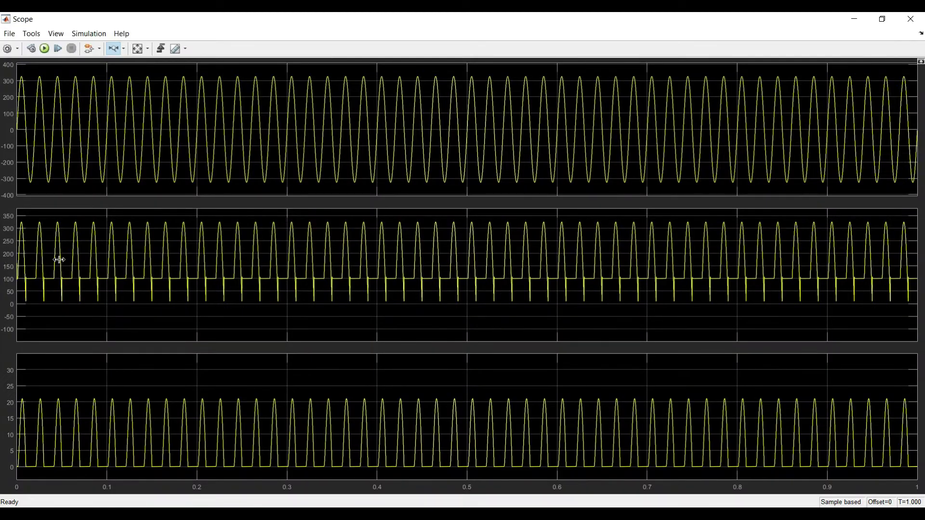
left_click(60, 260)
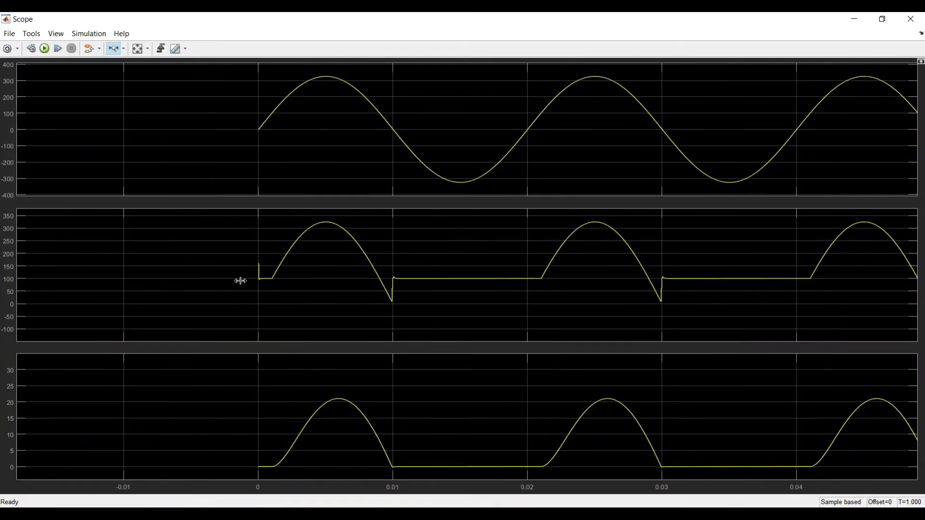
scroll(411, 282, "down", 1)
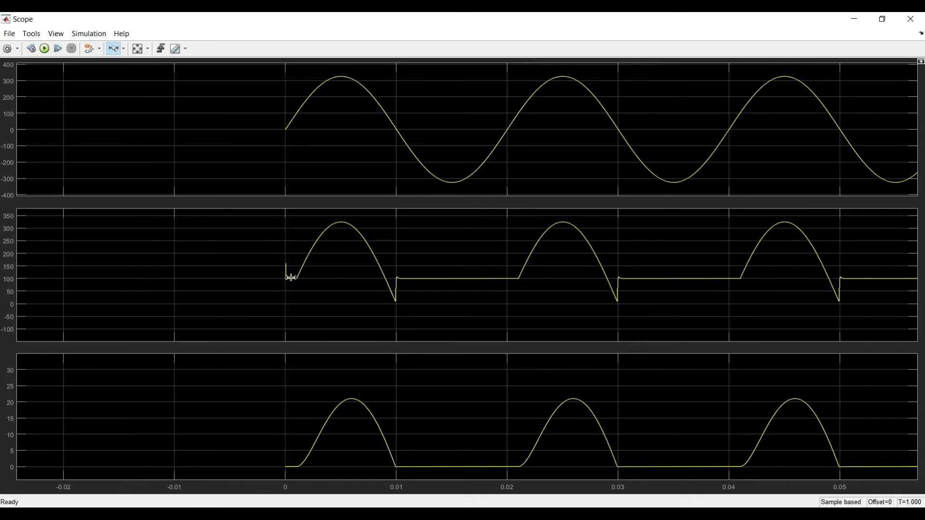
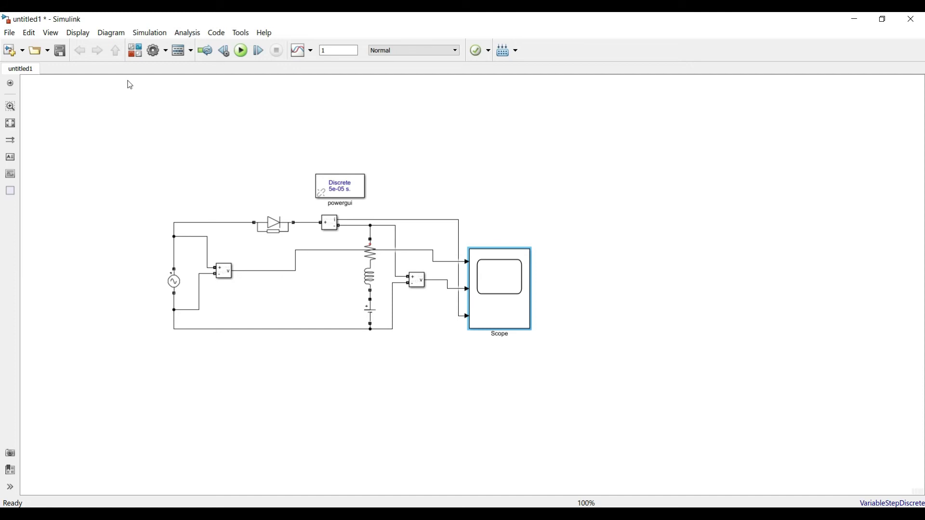
Search the block library for thyristor, add the Power Electronics Thyristor block and place it above the circuit.
left_click(133, 51)
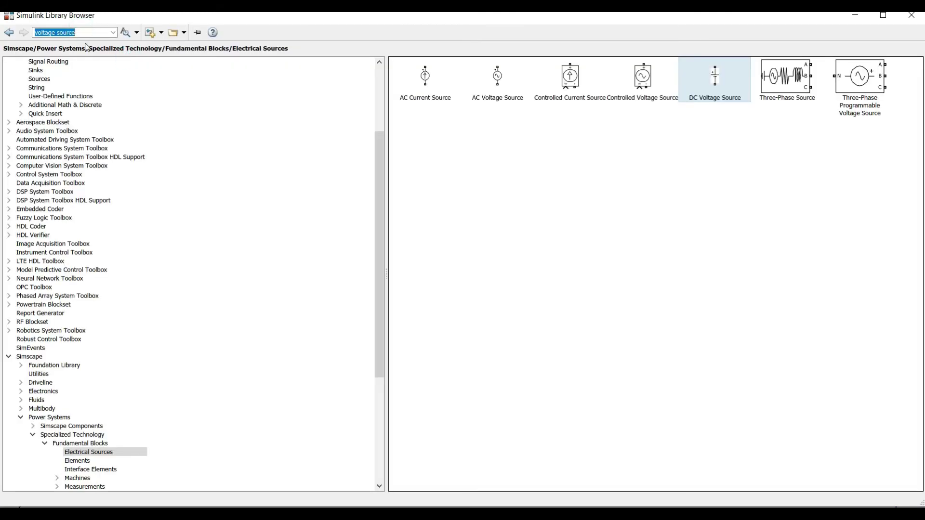
type("thyristor")
key("Return")
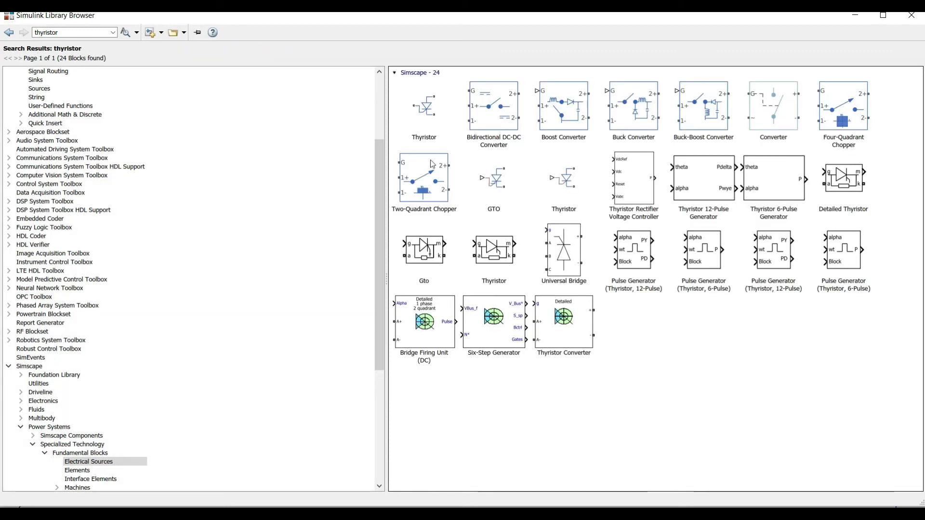
right_click(495, 251)
left_click(530, 265)
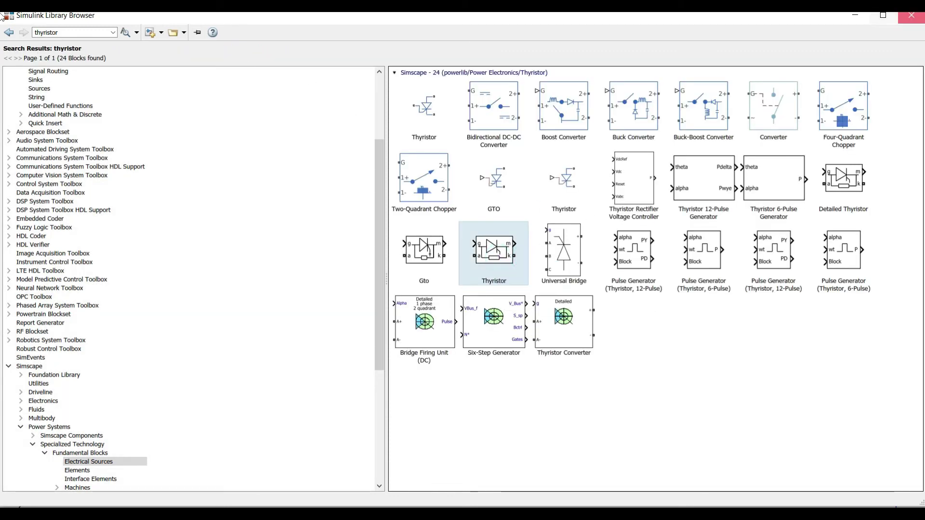
left_click_drag(472, 283, 246, 135)
Delete the series diode and connect the thyristor in its place between the AC source and the current measurement.
left_click(272, 224)
key("Delete")
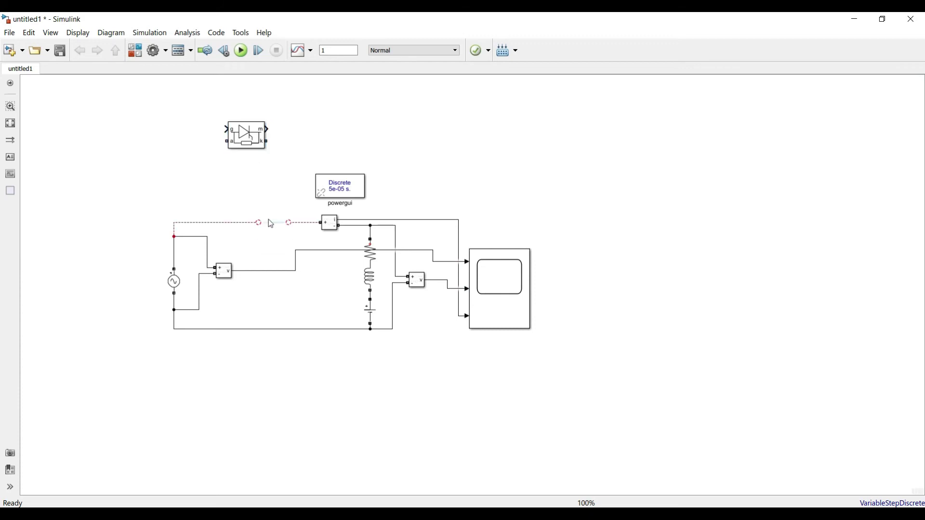
left_click_drag(248, 139, 255, 221)
left_click(289, 226)
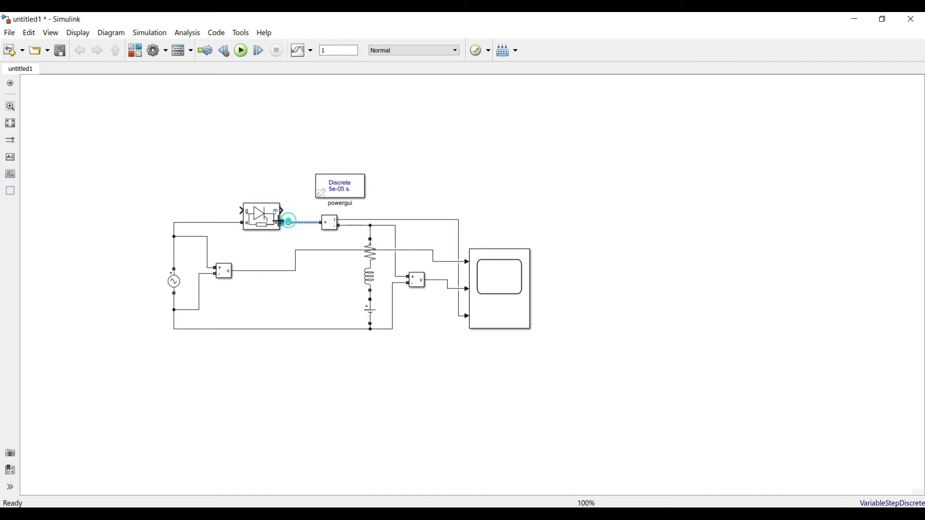
Add a Pulse Generator above the thyristor and connect its output to the thyristor's gate.
double_click(251, 174)
type("pulse")
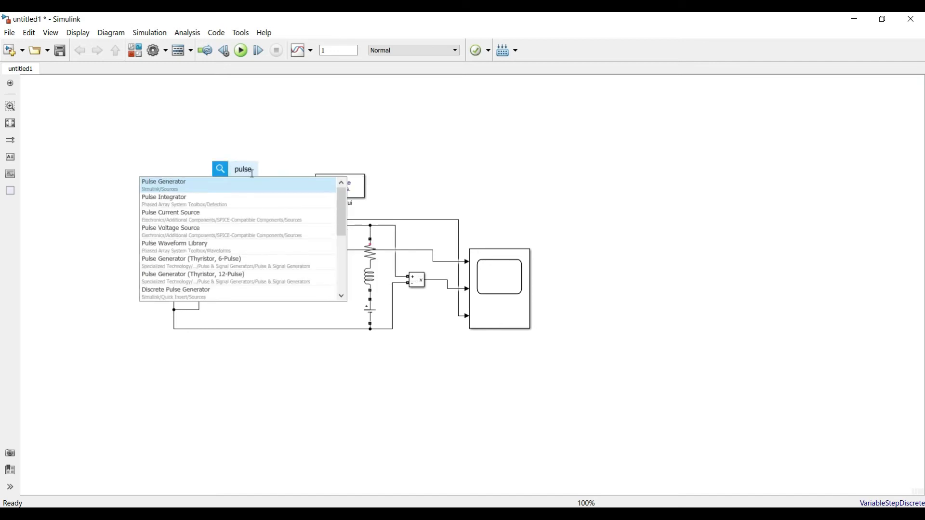
key("Return")
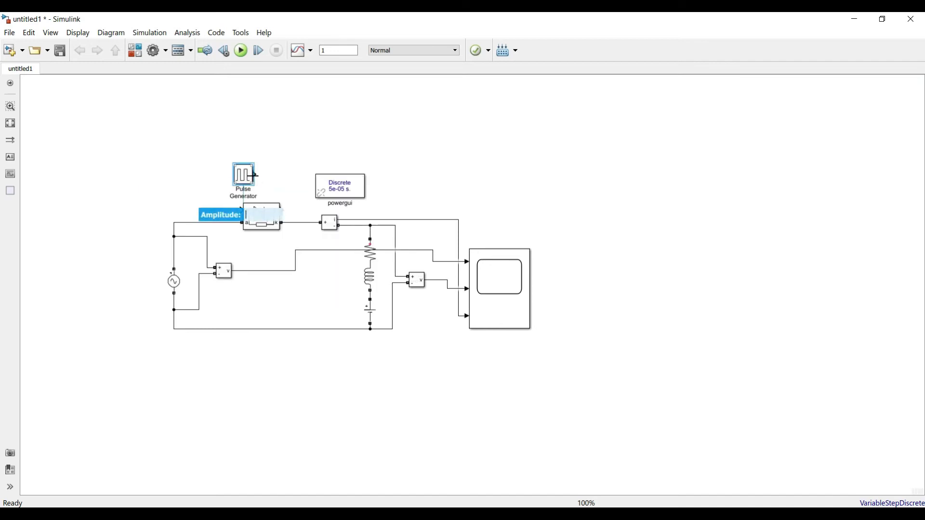
left_click(206, 182)
left_click_drag(213, 178, 240, 210)
Set the Pulse Generator's period to 0.02 s.
double_click(208, 181)
double_click(299, 256)
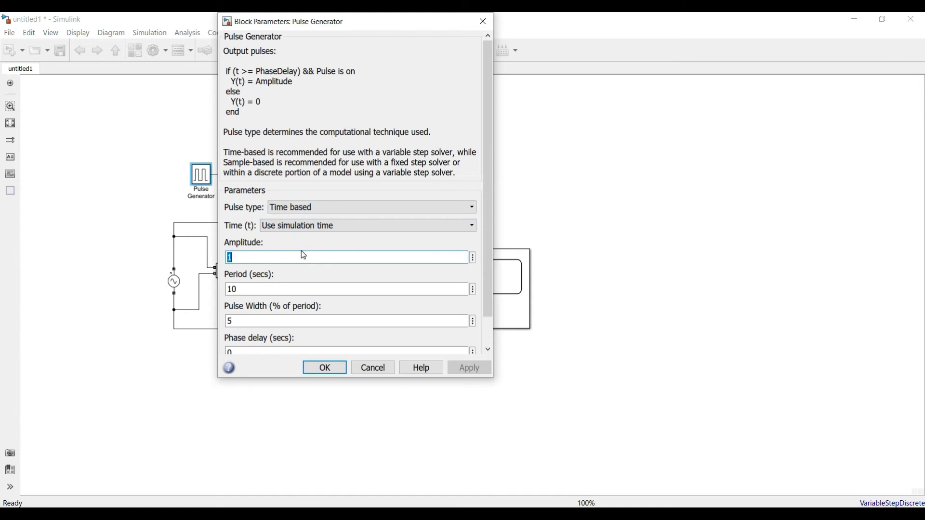
double_click(283, 289)
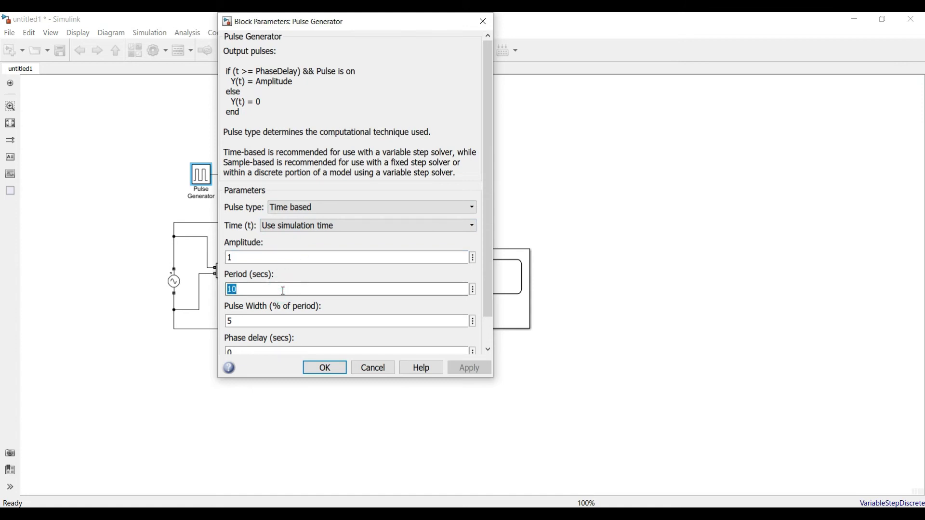
type("0.02")
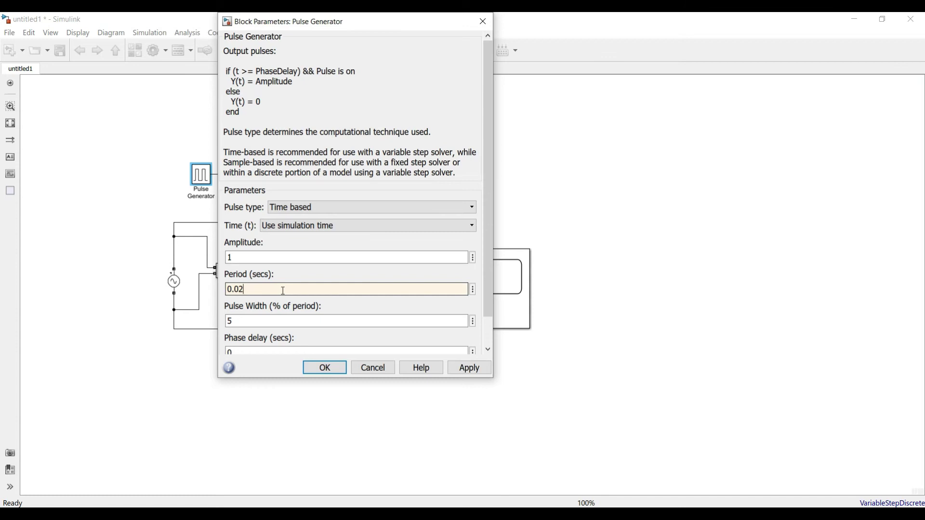
Set the Pulse Generator's phase delay to 30 and apply its parameters.
double_click(263, 350)
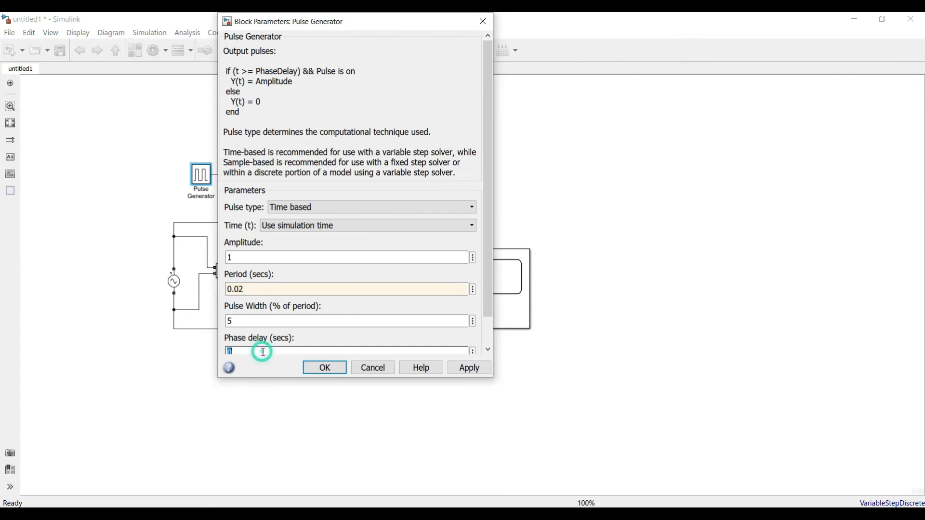
scroll(489, 213, "down", 1)
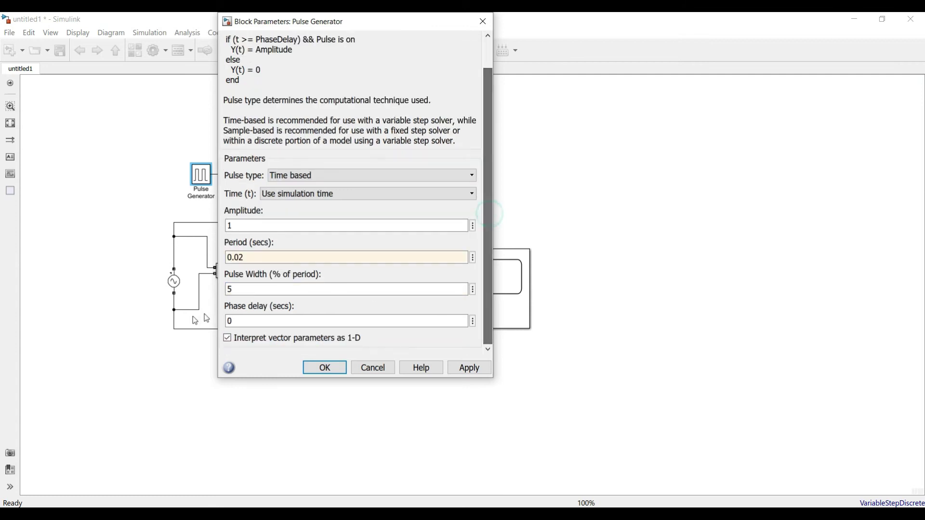
double_click(244, 320)
left_click_drag(302, 23, 652, 80)
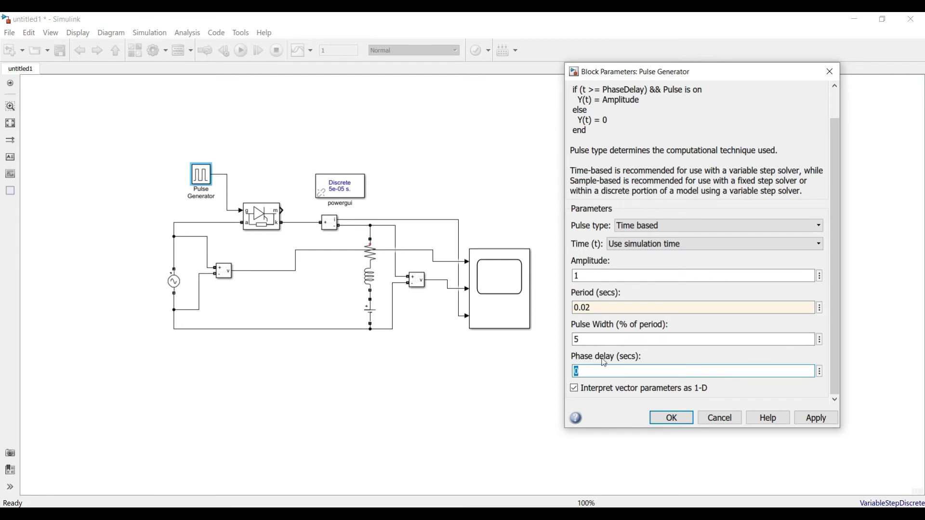
type("30")
key("Return")
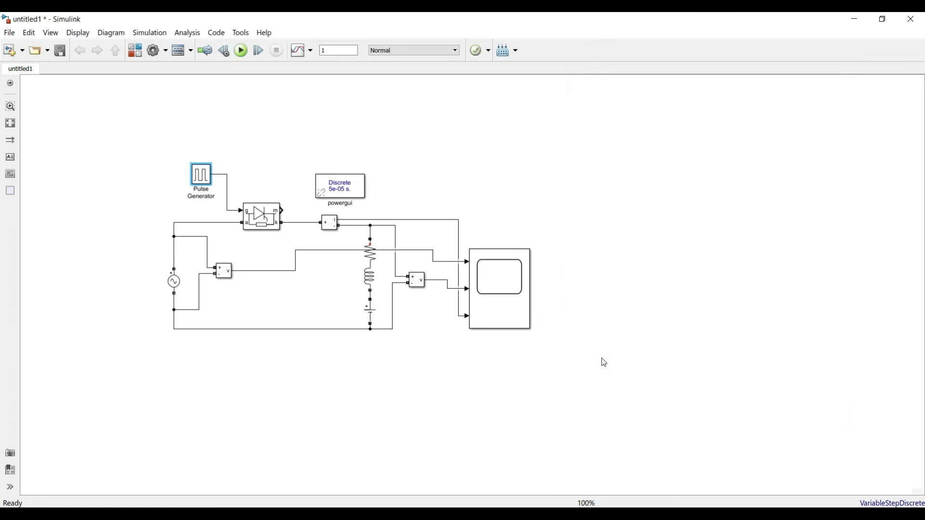
Change the Series RLC Branch's type to R.
double_click(370, 270)
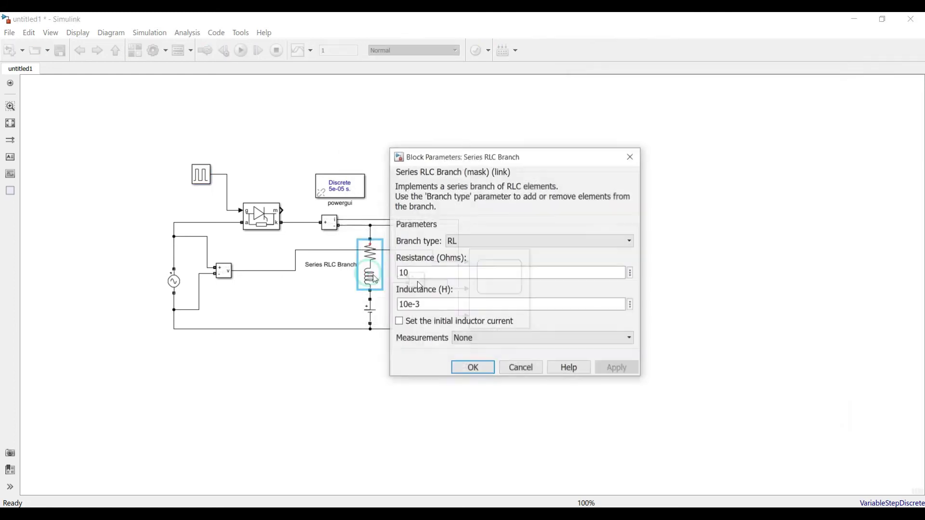
left_click(506, 241)
left_click(490, 260)
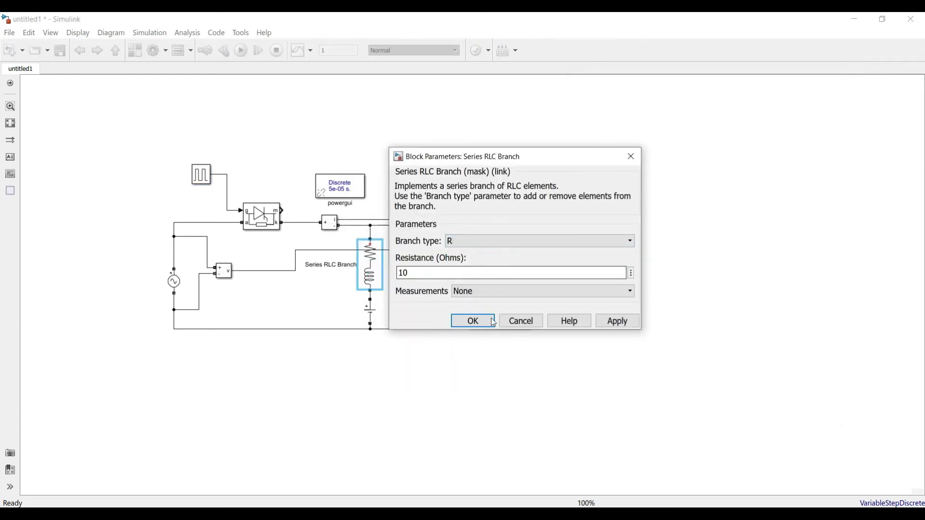
left_click(472, 320)
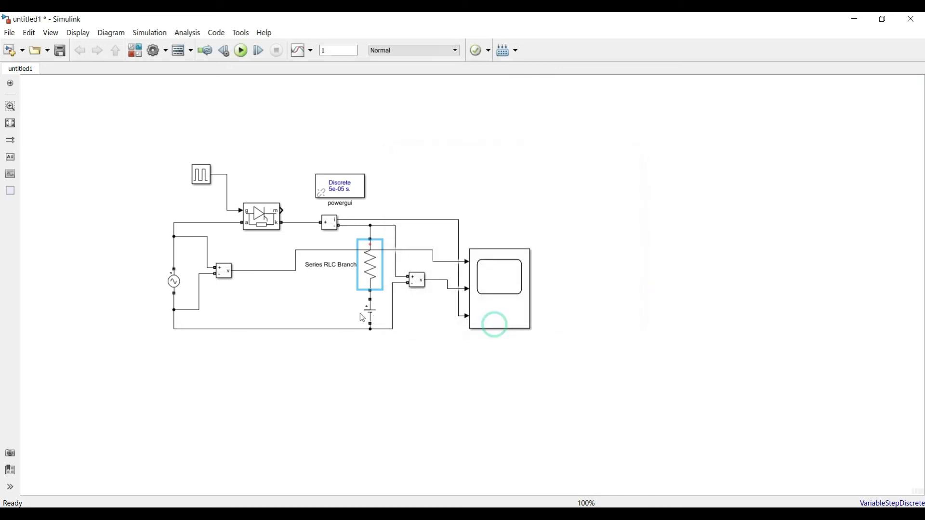
Move the DC voltage source out of the load branch into empty canvas space and comment it out.
left_click_drag(362, 318, 602, 189)
left_click(373, 308)
key("Delete")
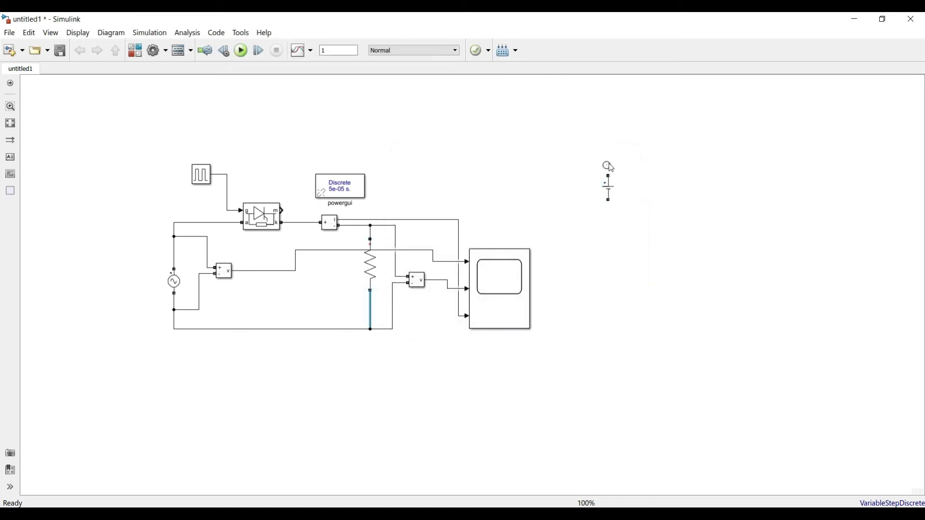
left_click_drag(593, 165, 652, 220)
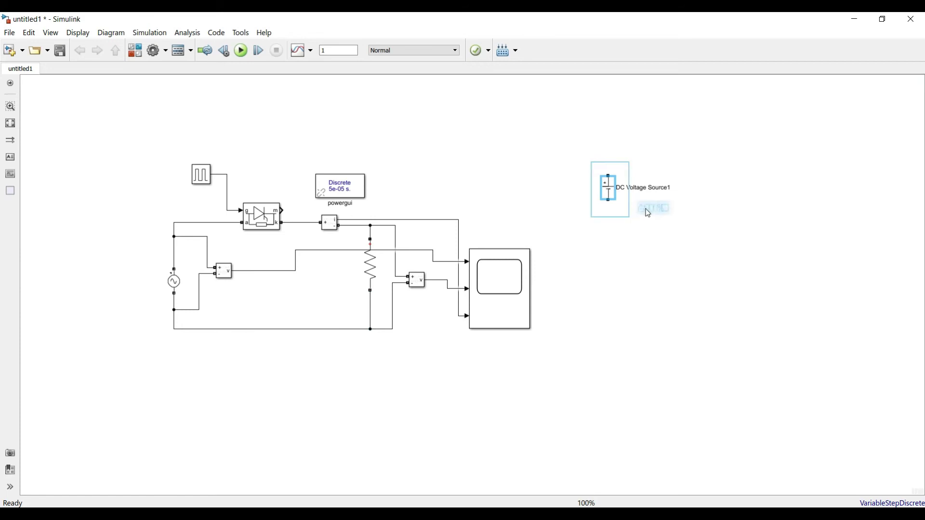
left_click(689, 272)
Shift the load resistor slightly lower within its branch, keeping it wired in.
left_click(374, 270)
left_click_drag(374, 271, 374, 282)
left_click(441, 142)
Check the parameters of the Pulse Generator and the AC Voltage Source.
left_click(209, 179)
double_click(209, 179)
left_click(311, 367)
double_click(174, 282)
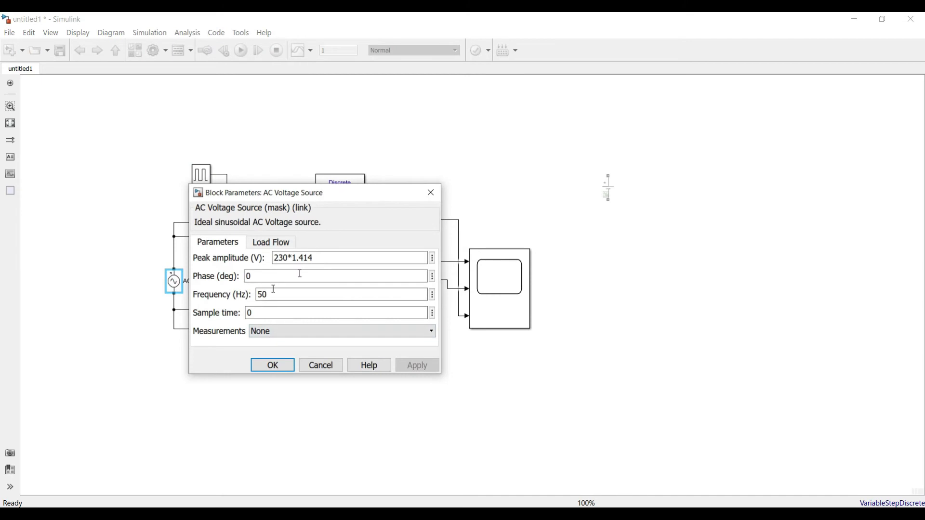
left_click(272, 365)
left_click(200, 175)
left_click(254, 120)
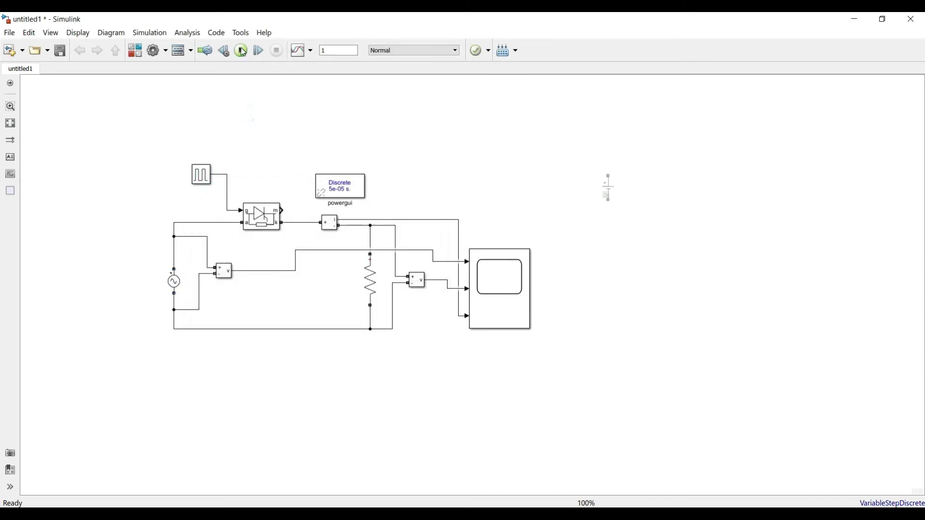
Run the simulation and examine the source voltage, load voltage and current in the Scope with the axes scaled to fit.
left_click(241, 50)
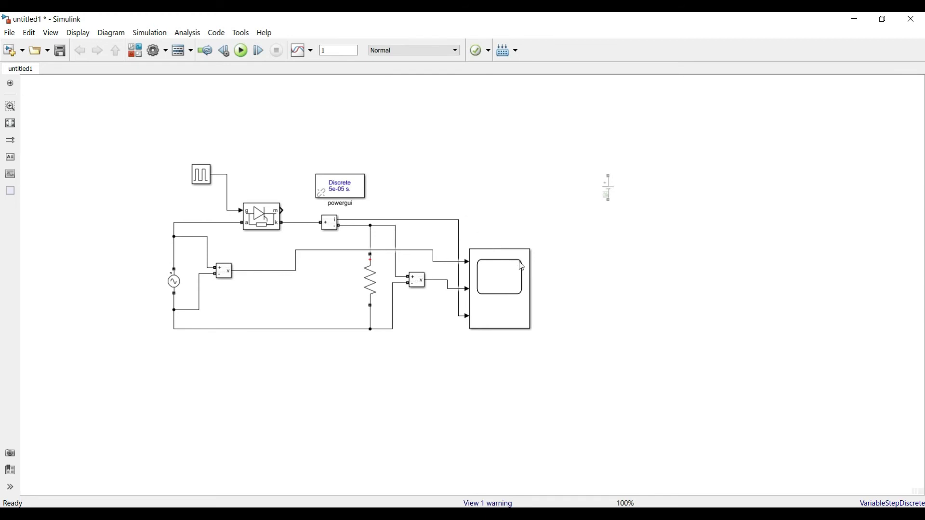
double_click(521, 267)
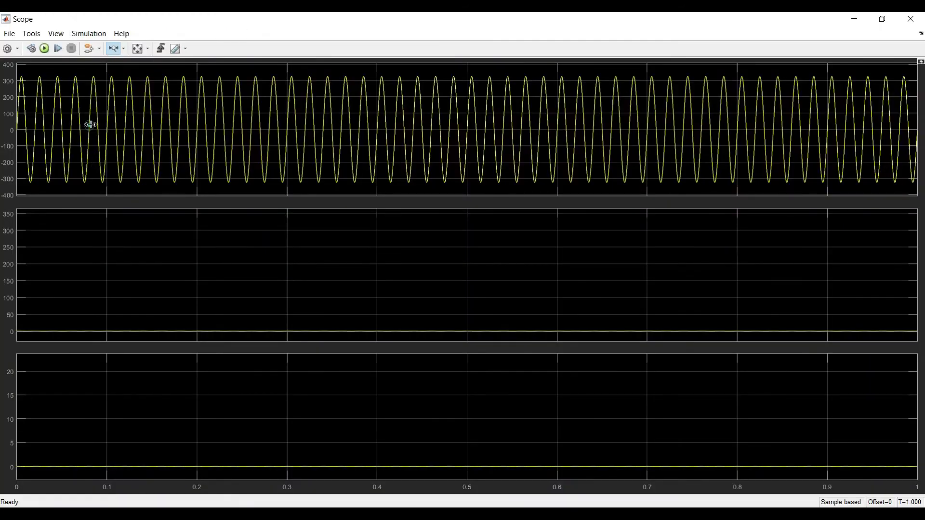
left_click_drag(90, 125, 325, 125)
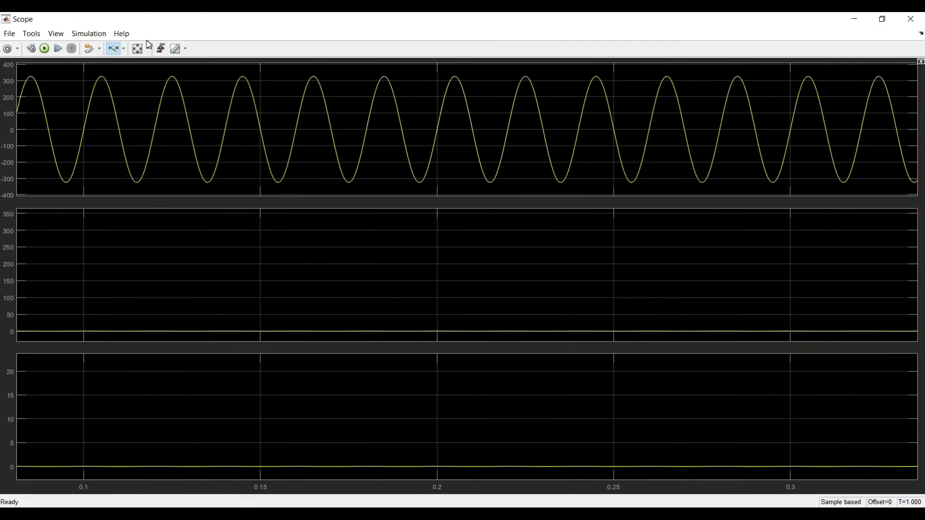
left_click(137, 49)
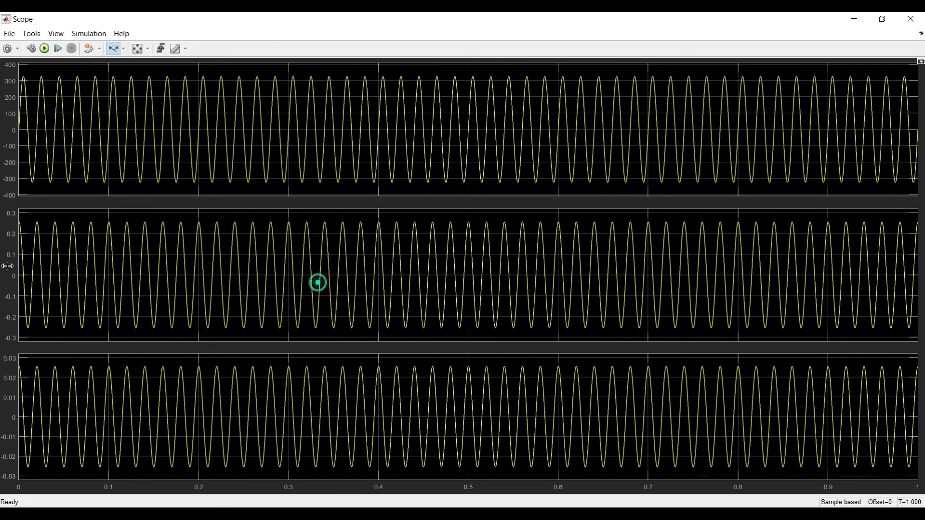
left_click_drag(318, 281, 7, 265)
left_click(911, 19)
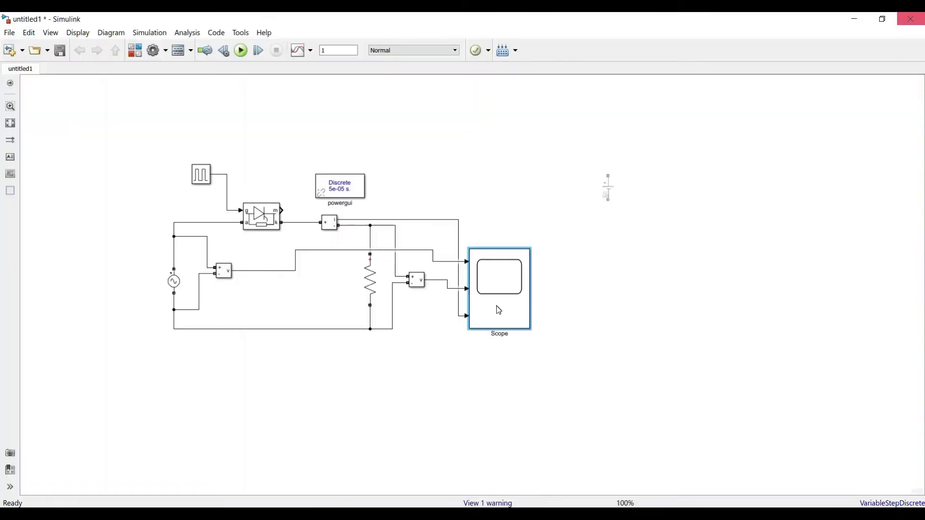
Check the branch type and resistance of the Series RLC Branch.
left_click(521, 201)
left_click(380, 288)
double_click(380, 288)
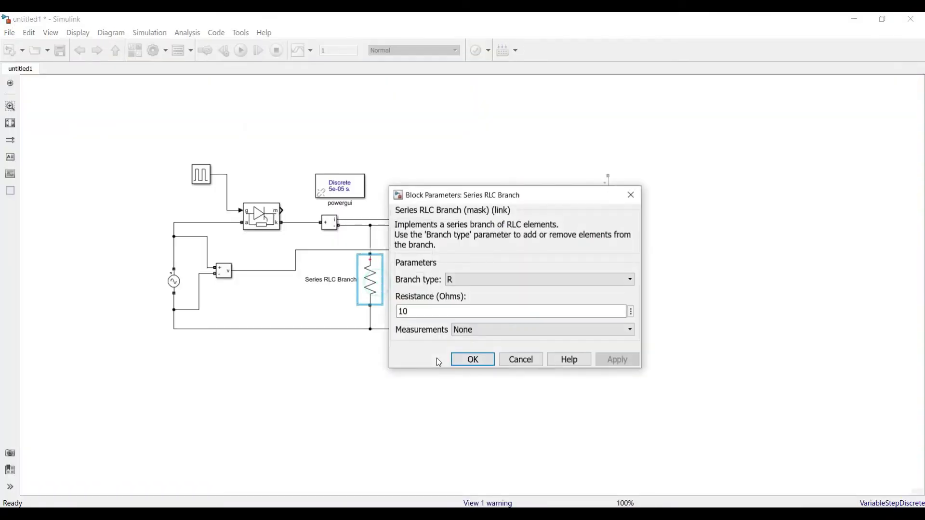
left_click(472, 363)
left_click(473, 404)
Move the powergui block higher above the circuit and hide the thyristor's measurement port.
left_click_drag(345, 192, 337, 136)
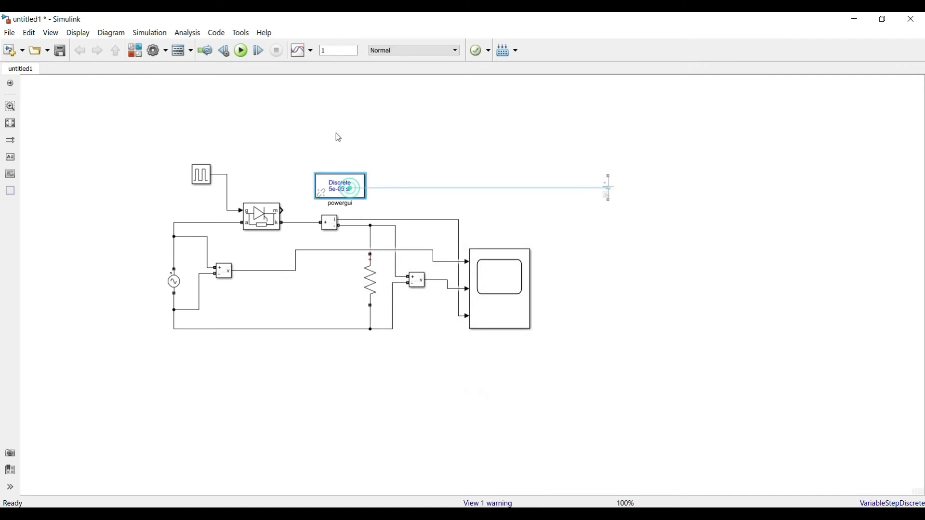
double_click(261, 217)
left_click(313, 345)
left_click(371, 388)
Set the Pulse Generator's phase delay to 30*0.02/360 s.
double_click(201, 174)
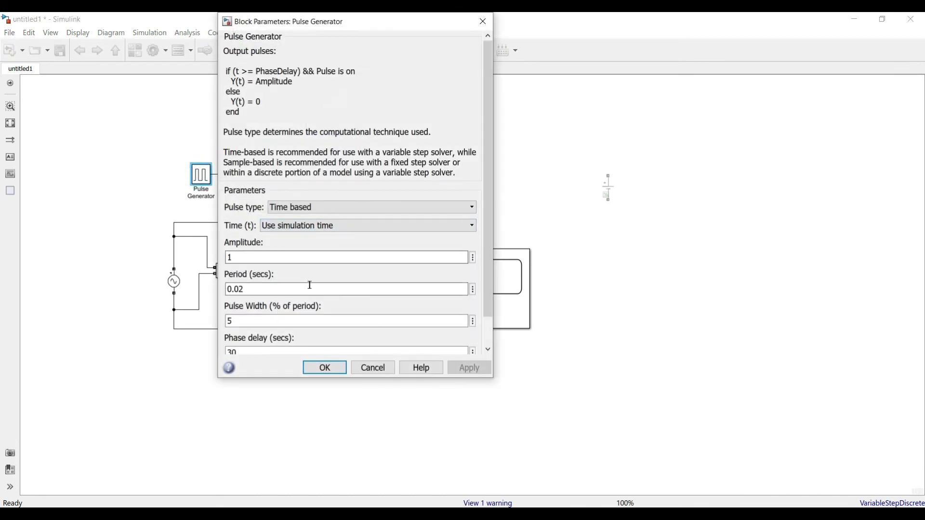
double_click(299, 252)
double_click(272, 350)
double_click(233, 289)
double_click(273, 351)
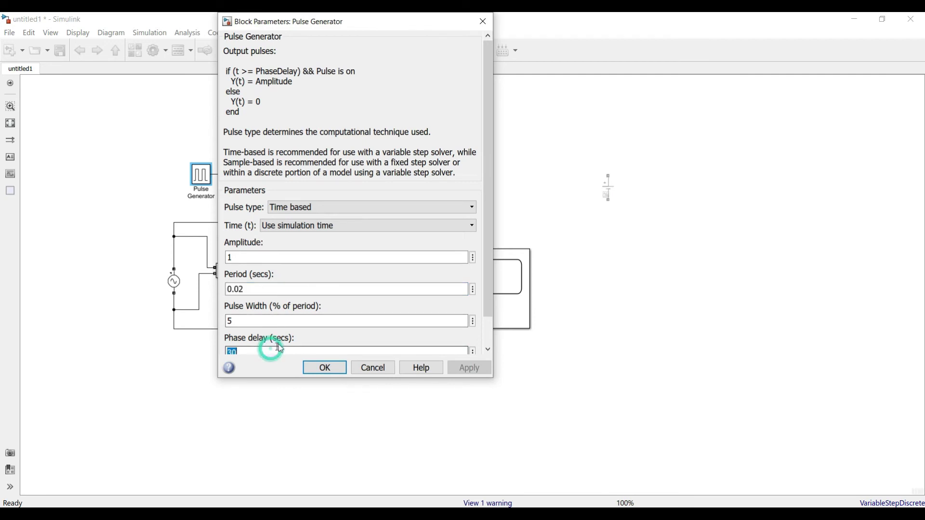
scroll(485, 140, "down", 2)
double_click(262, 320)
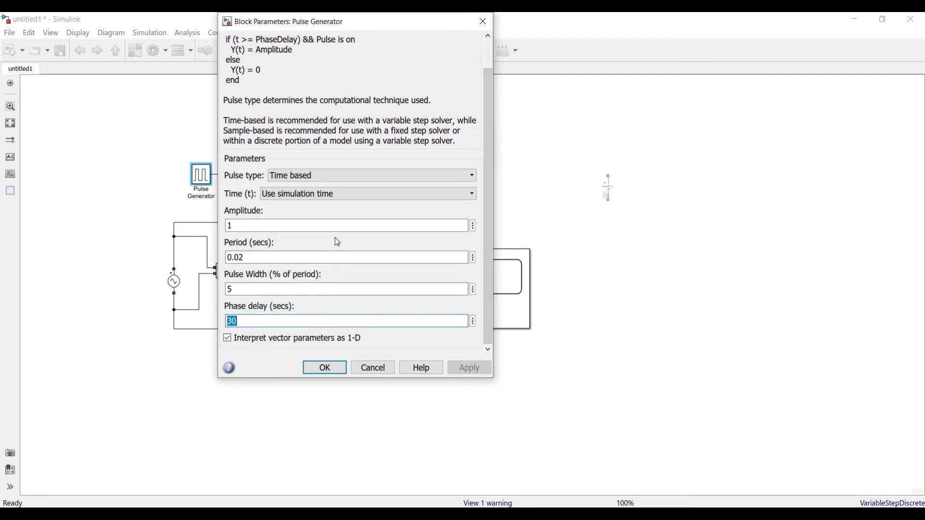
key("End")
type("*")
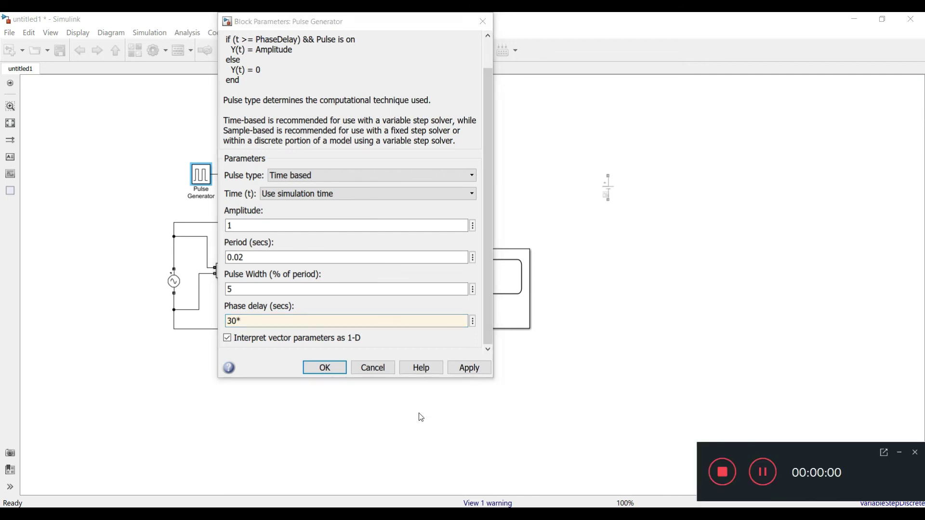
left_click(254, 328)
key("shift+Left")
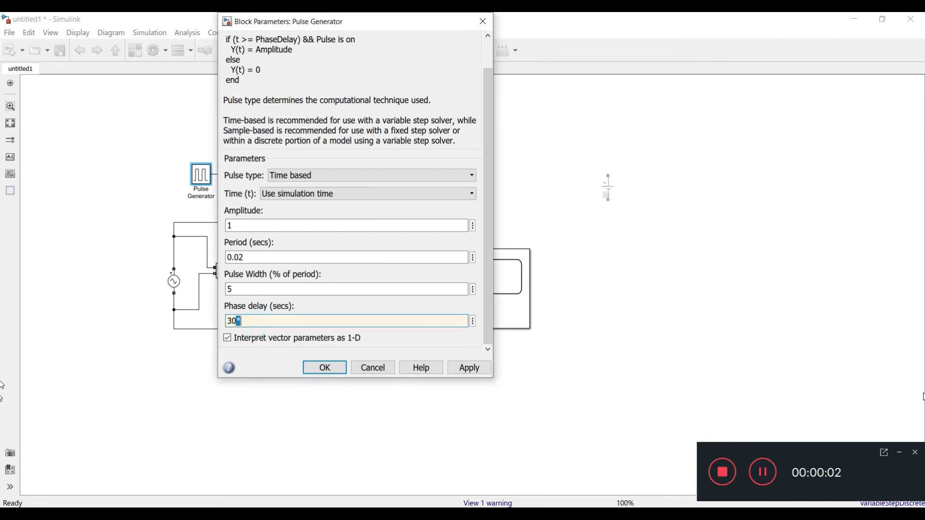
left_click(905, 451)
left_click(351, 319)
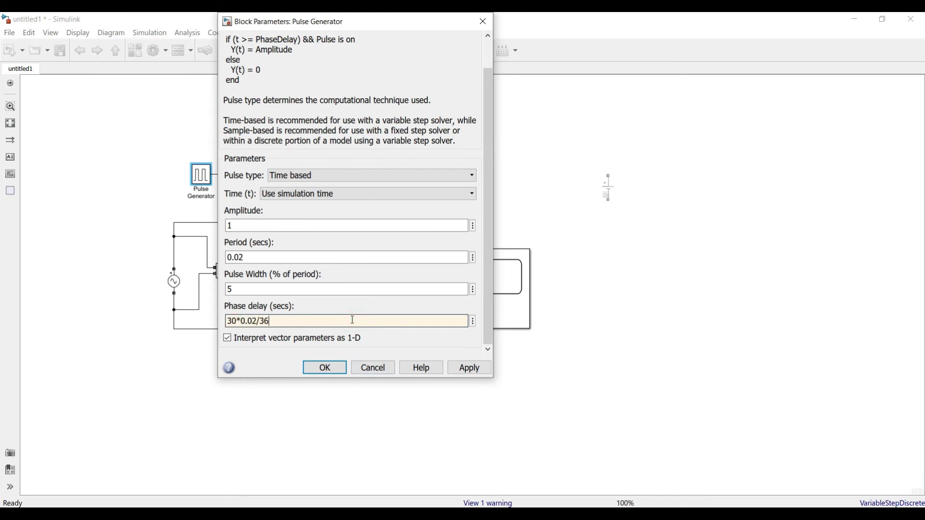
key("Return")
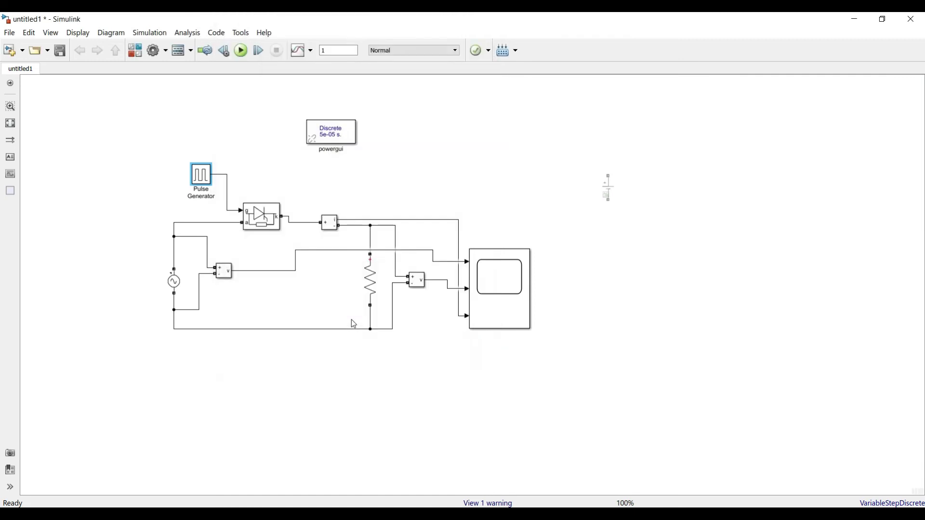
Run the simulation with the R load and examine the thyristor's firing point over a single cycle in the Scope.
left_click(241, 50)
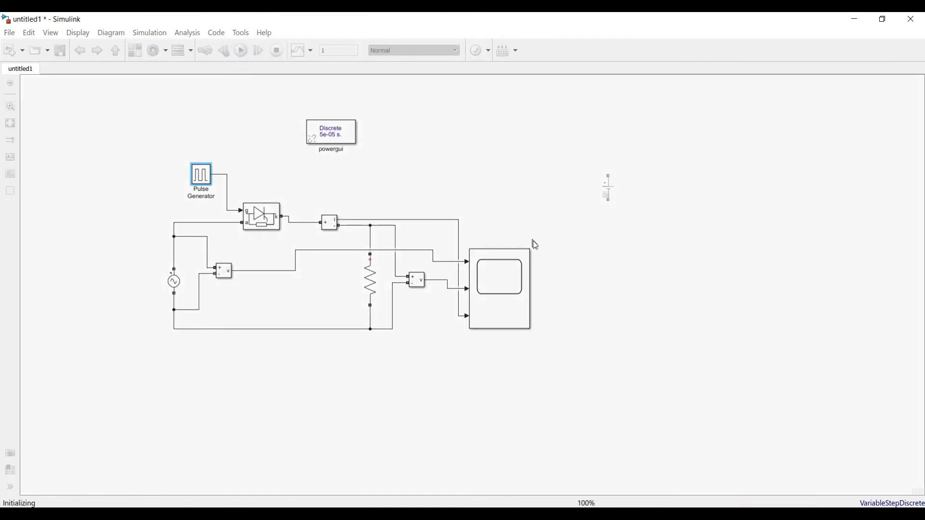
double_click(521, 289)
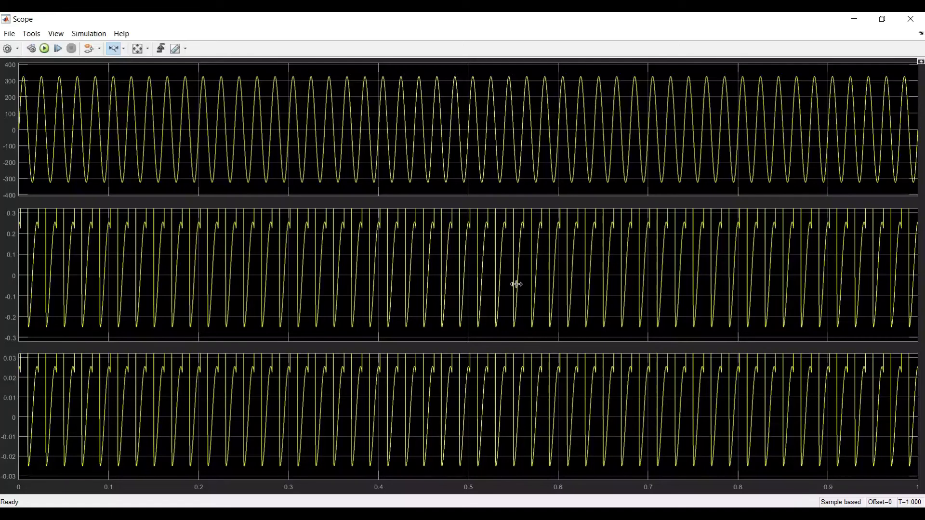
left_click(138, 48)
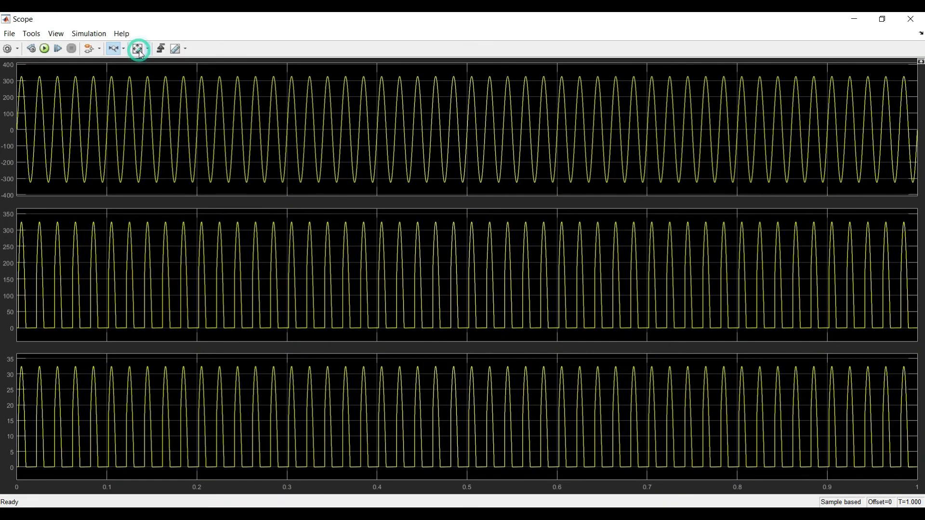
left_click_drag(89, 266, 417, 279)
left_click_drag(36, 264, 458, 264)
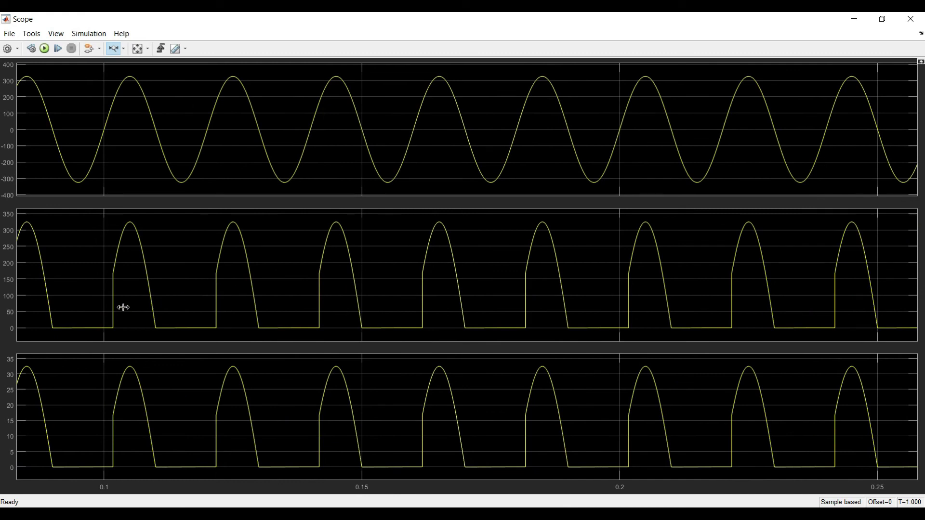
left_click_drag(82, 274, 201, 271)
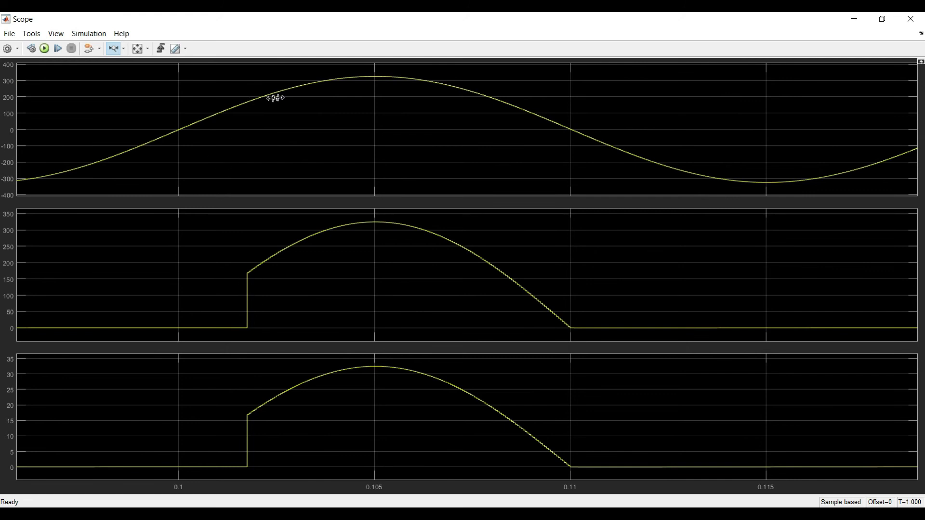
scroll(562, 142, "down", 4)
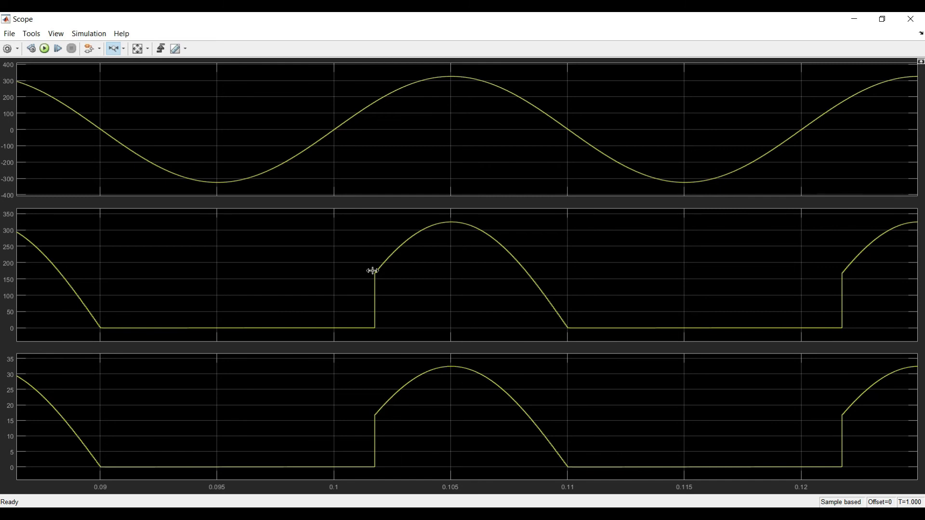
left_click(911, 18)
Change the Series RLC Branch's type to RL.
left_click(374, 295)
double_click(374, 295)
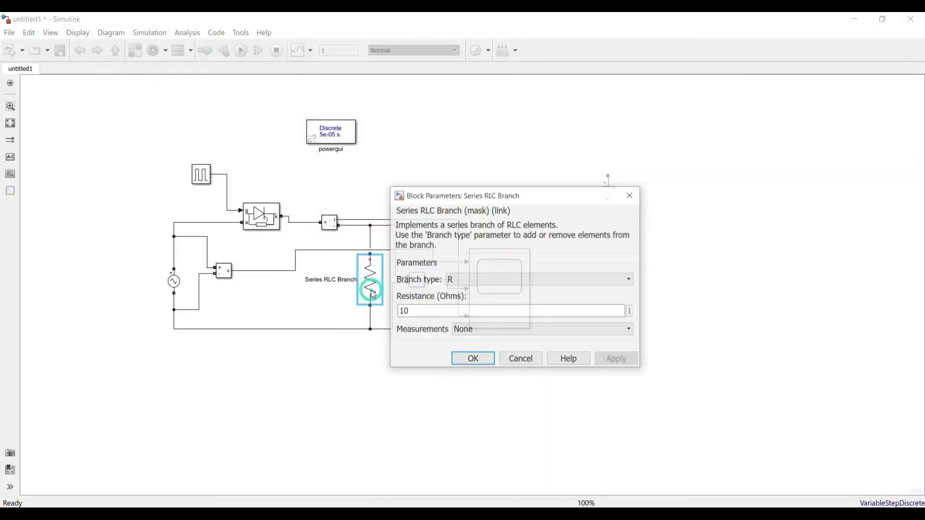
left_click(479, 281)
left_click(477, 332)
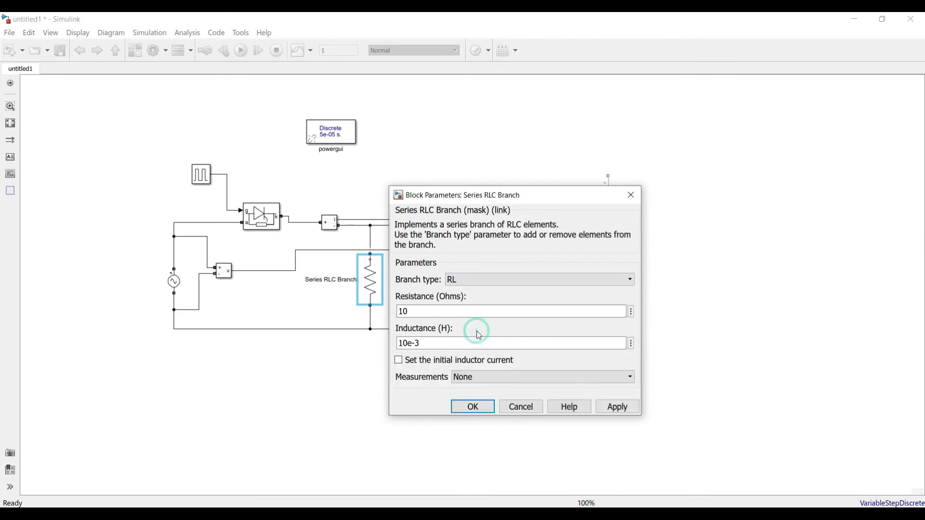
left_click(467, 407)
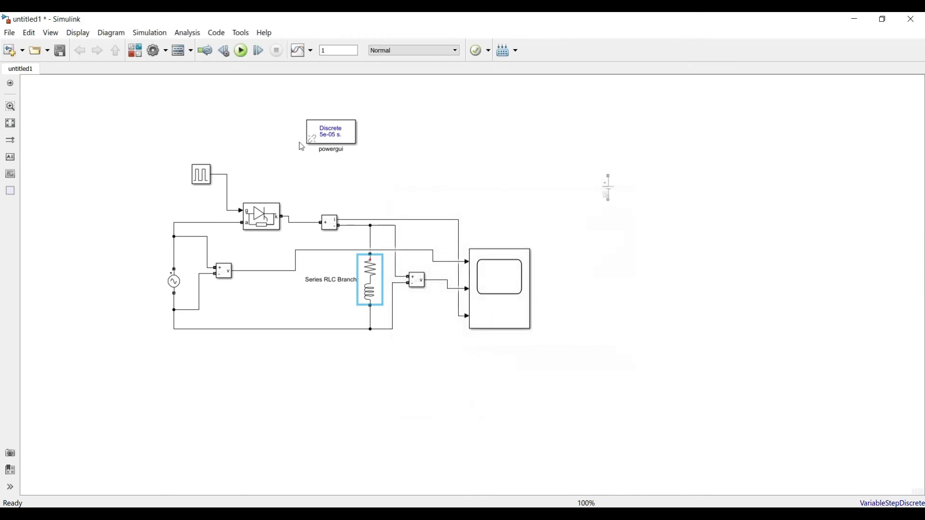
Run the simulation with the RL load and examine several cycles in the Scope, including the load voltage below zero.
left_click(241, 50)
left_click(524, 298)
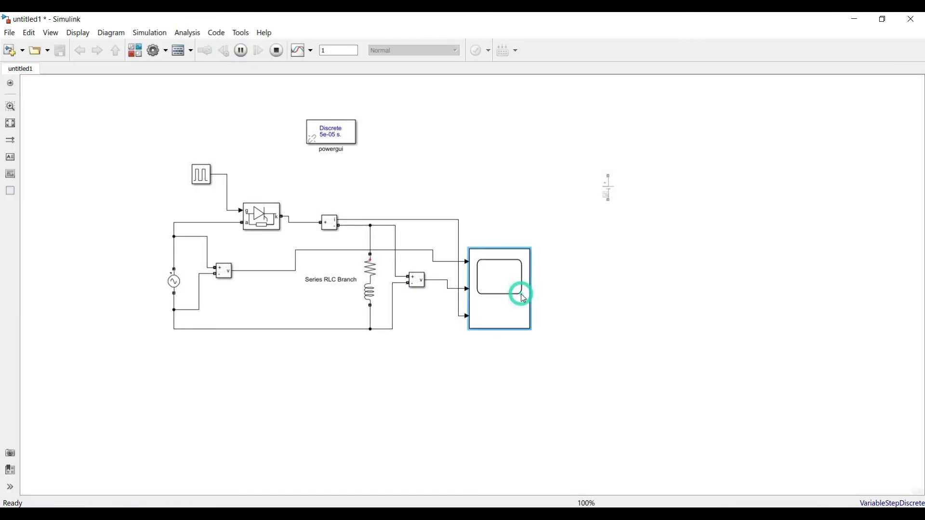
double_click(524, 299)
left_click_drag(27, 295, 405, 289)
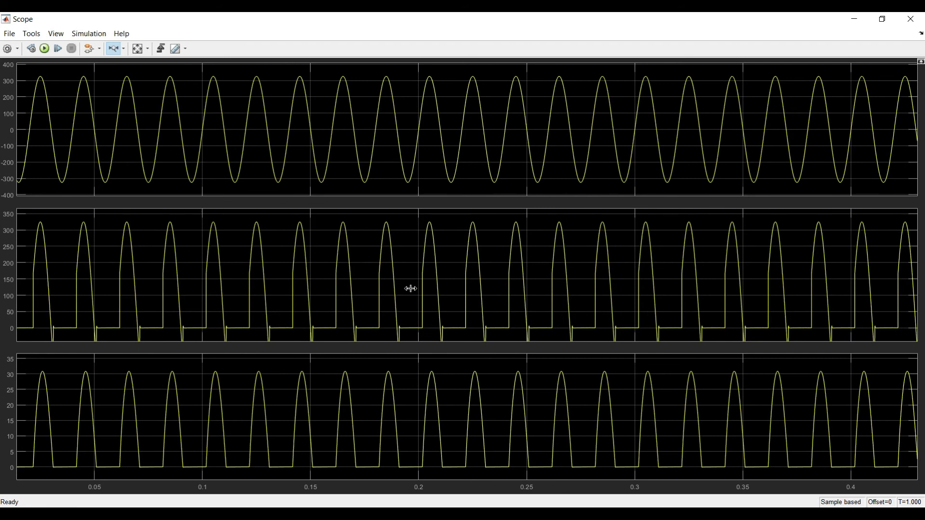
left_click_drag(107, 283, 321, 281)
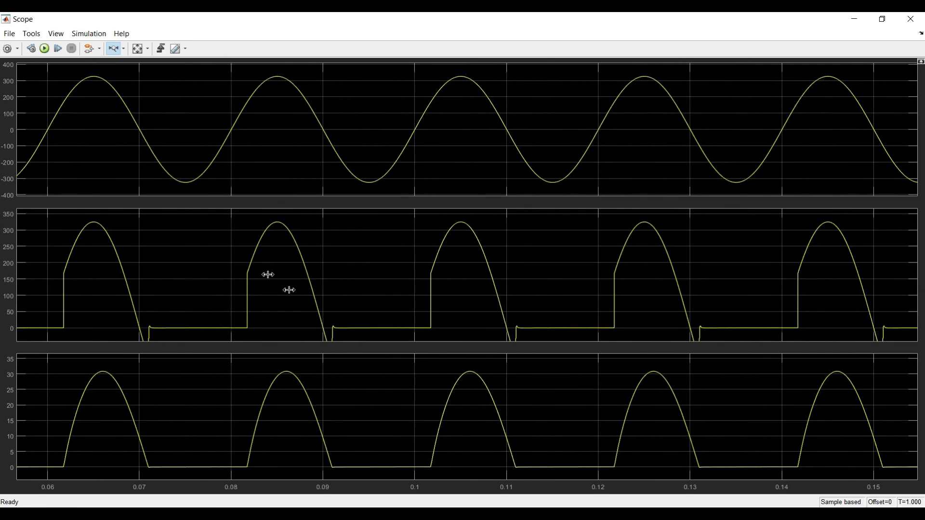
left_click(123, 48)
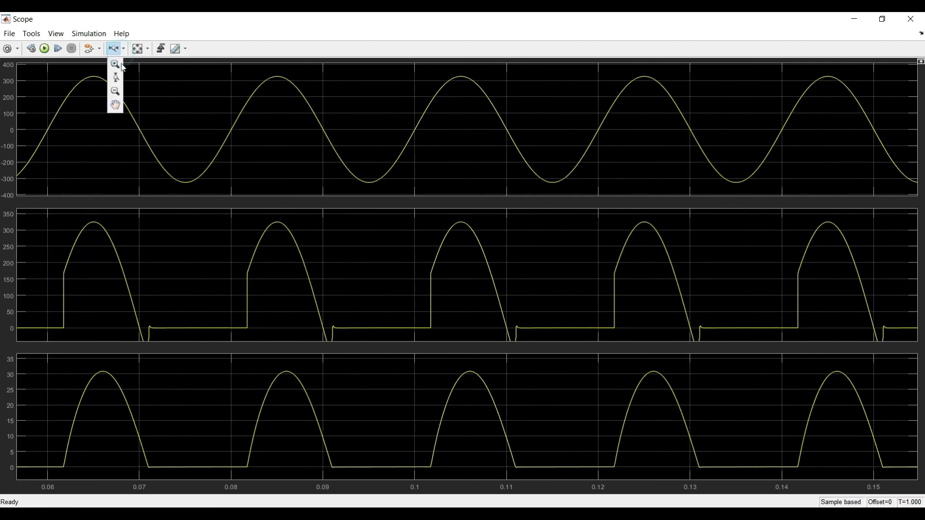
left_click(115, 107)
left_click_drag(165, 283, 141, 262)
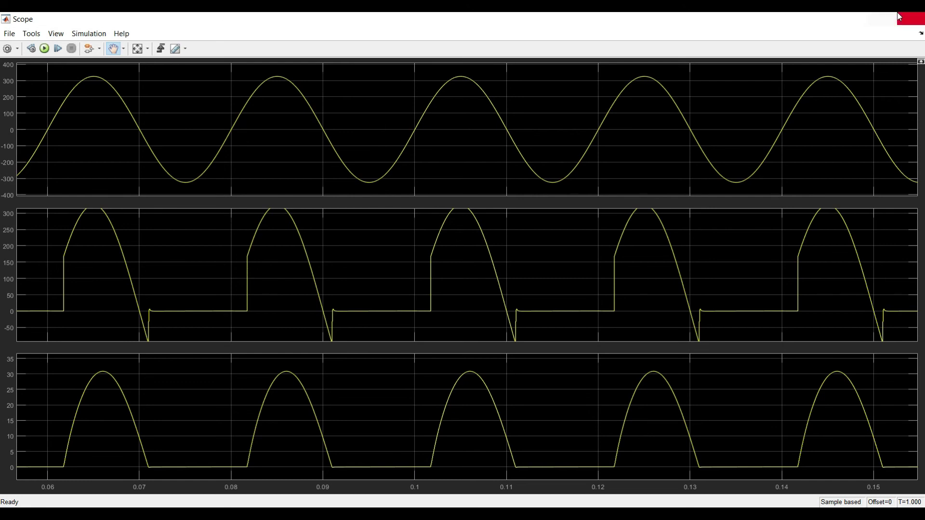
left_click(911, 19)
Set the Scope's number of input ports to 4.
double_click(520, 291)
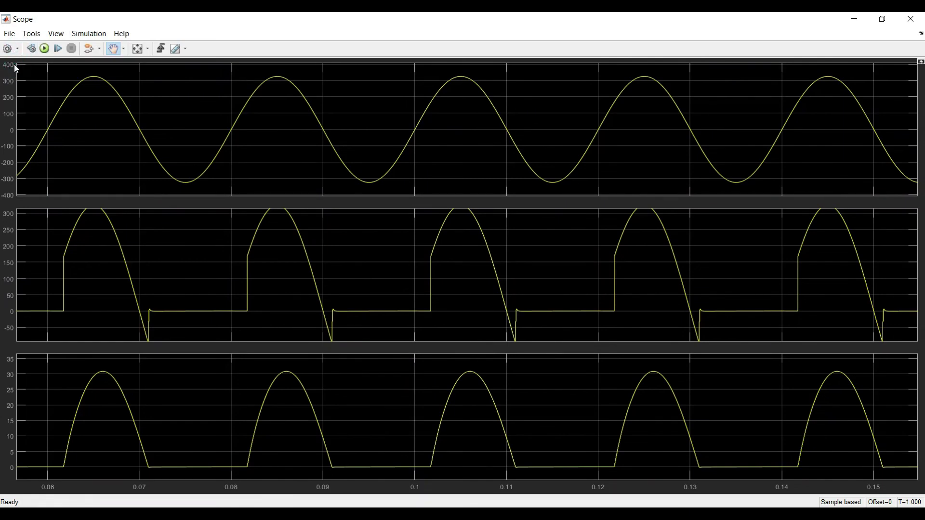
double_click(462, 238)
type("4")
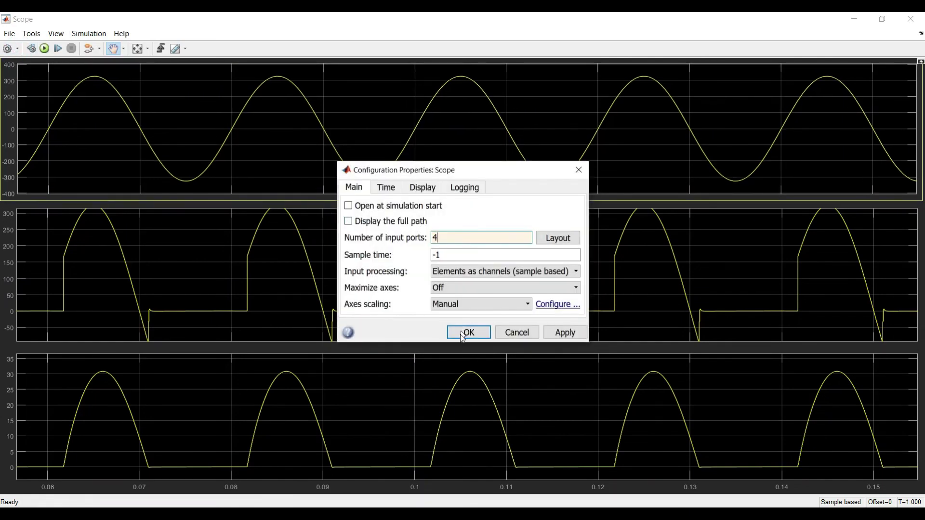
left_click(468, 332)
left_click(910, 19)
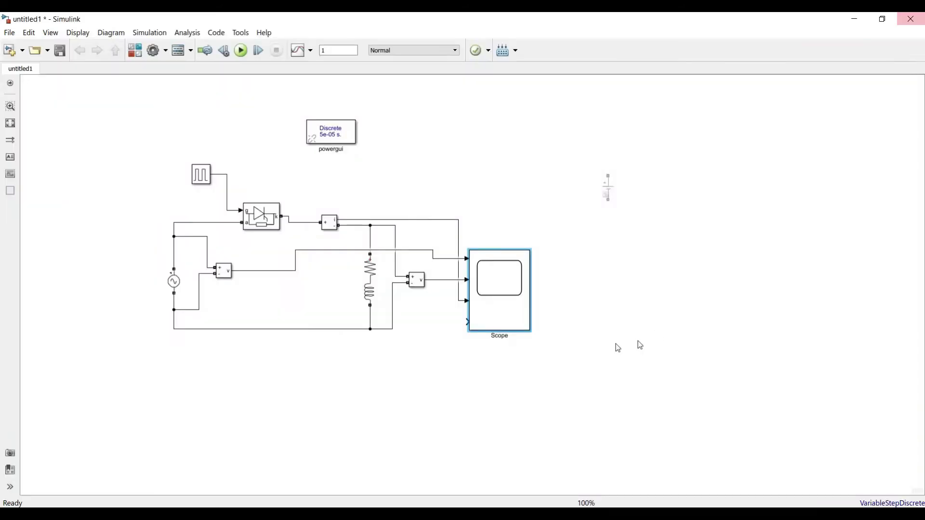
Move the Scope farther from the circuit and delete the current and load-voltage lines feeding it.
left_click_drag(511, 304, 536, 304)
left_click(482, 301)
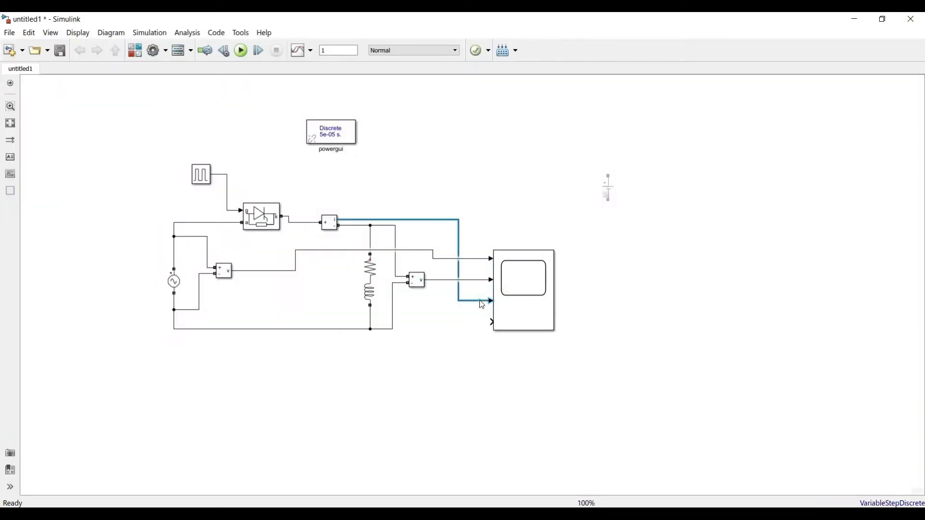
key("Delete")
left_click(480, 280)
key("Delete")
Connect the gate pulse signal, load voltage and load current to the Scope's second, third and fourth inputs respectively.
left_click_drag(425, 280, 491, 303)
left_click_drag(339, 222, 492, 322)
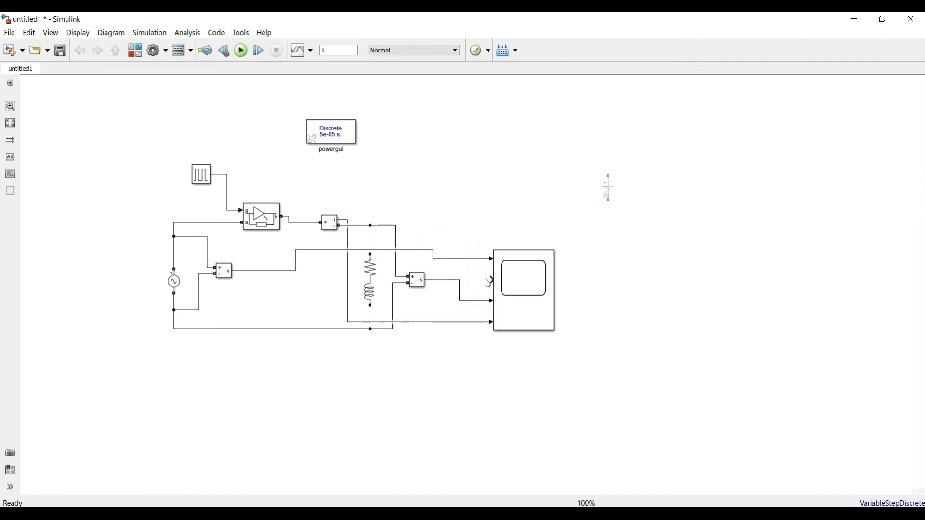
left_click_drag(491, 280, 227, 193)
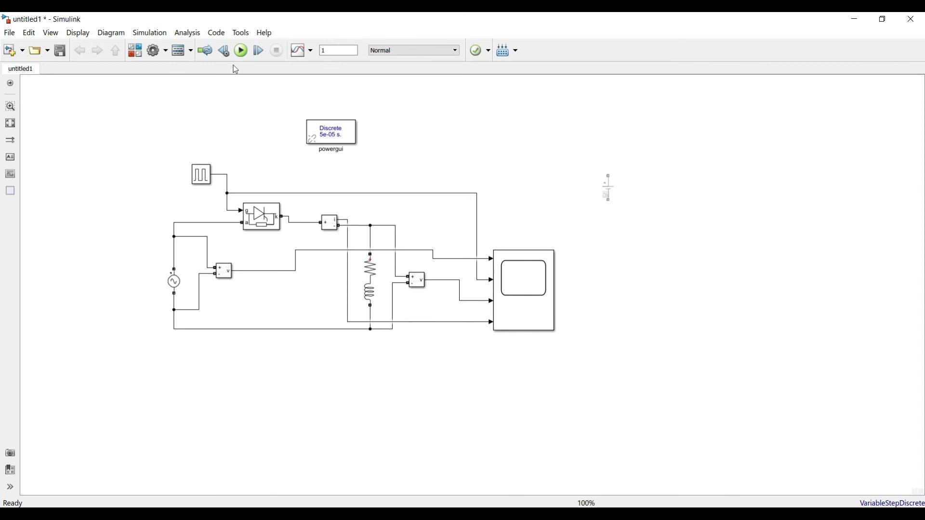
Run the simulation and set the Scope layout to four vertically stacked displays.
left_click(241, 50)
left_click(534, 284)
double_click(534, 285)
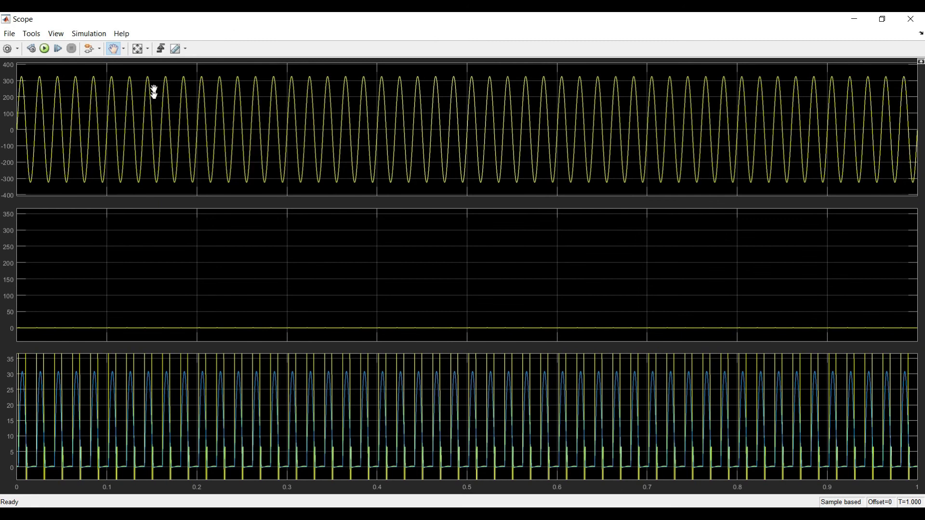
left_click(17, 49)
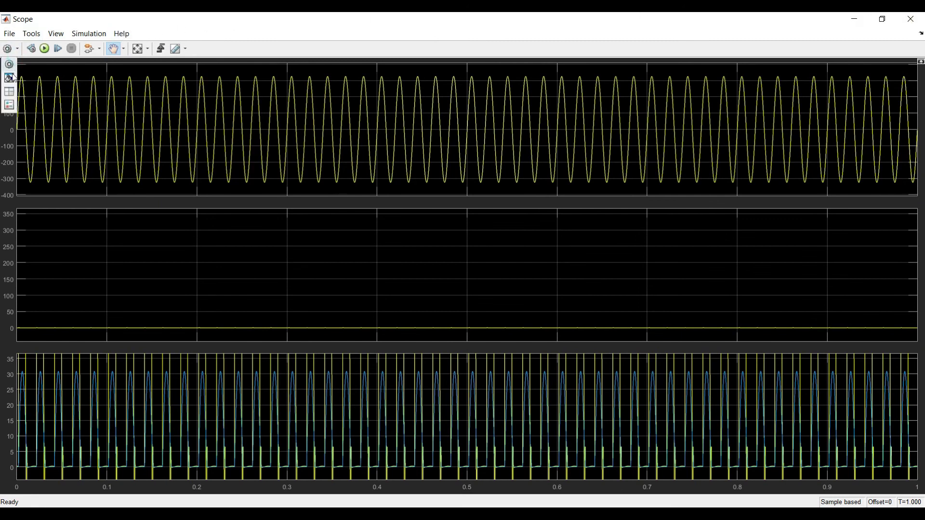
left_click(10, 91)
left_click(14, 143)
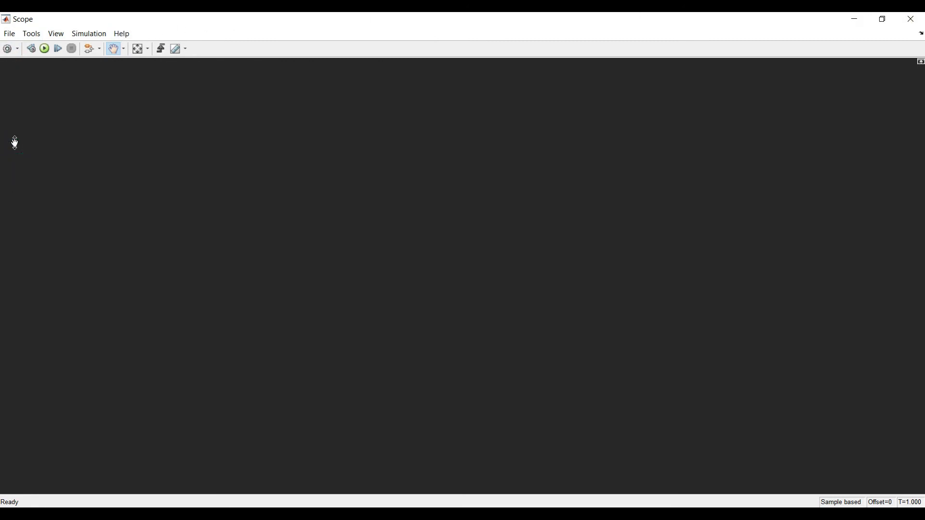
Fit the Scope axes, zoom in along time and compare source voltage, gate pulses, load voltage and current over a few cycles.
left_click(137, 48)
left_click(124, 48)
left_click(114, 78)
left_click_drag(95, 213, 17, 212)
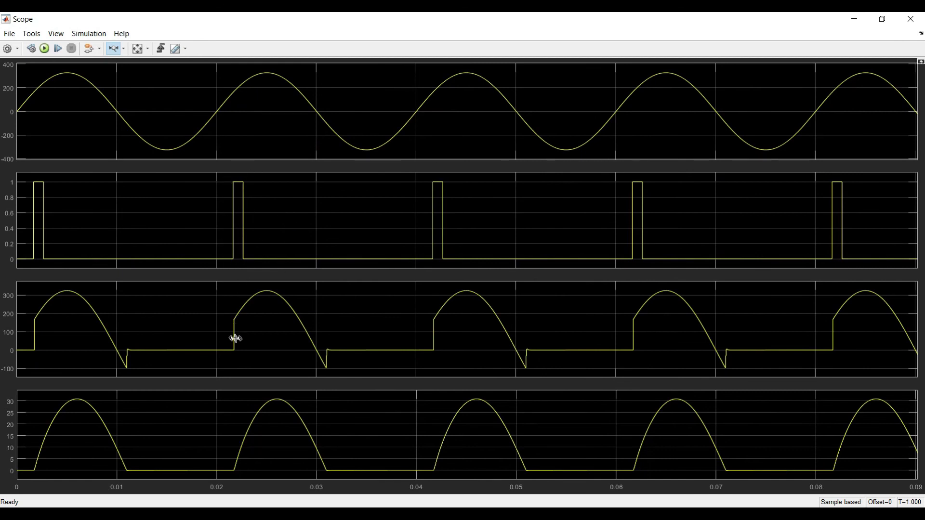
scroll(241, 263, "up", 4)
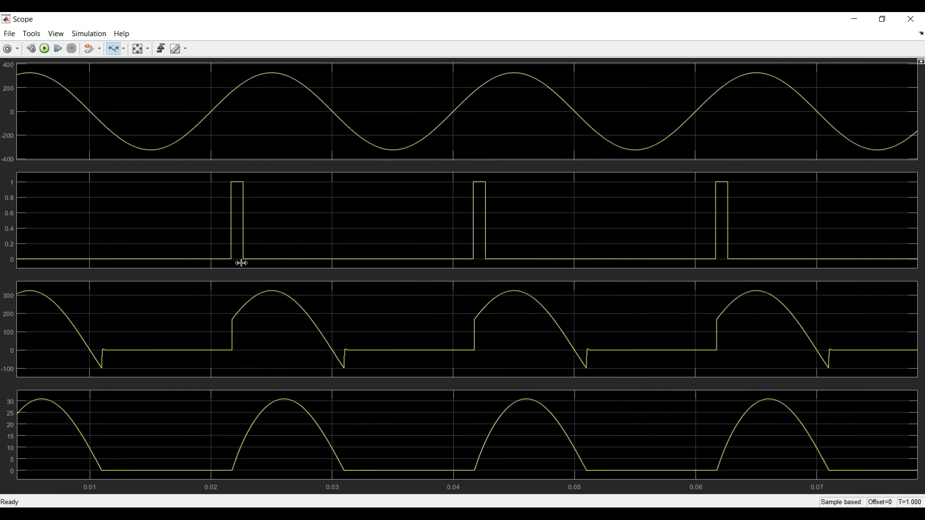
scroll(241, 263, "up", 5)
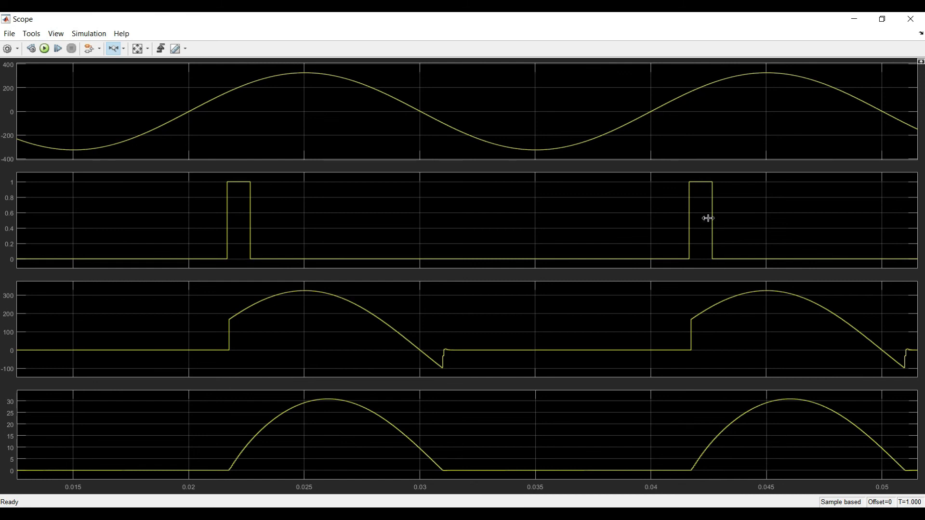
left_click(911, 19)
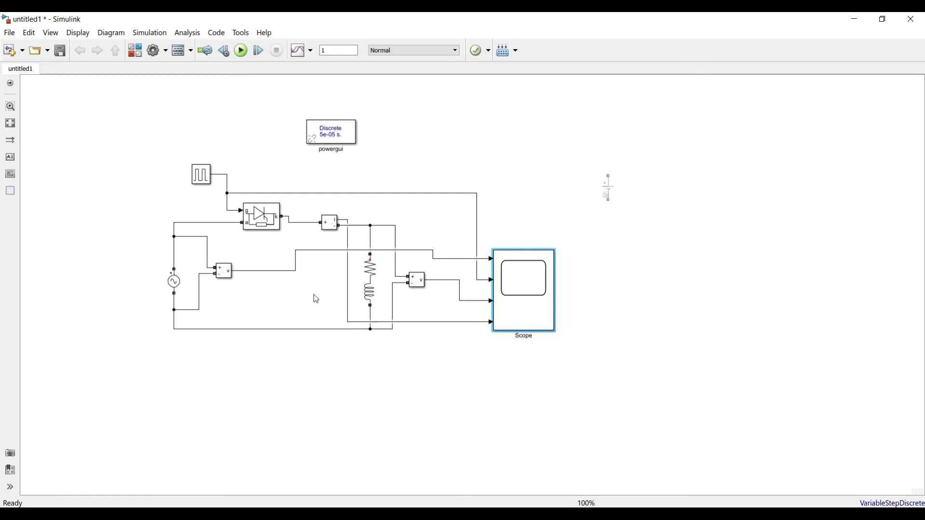
Shift the RL branch up, place the commented-out DC voltage source beneath it, keep its 100 V amplitude, and uncomment it.
left_click_drag(376, 280, 376, 265)
left_click_drag(609, 192, 368, 385)
double_click(369, 384)
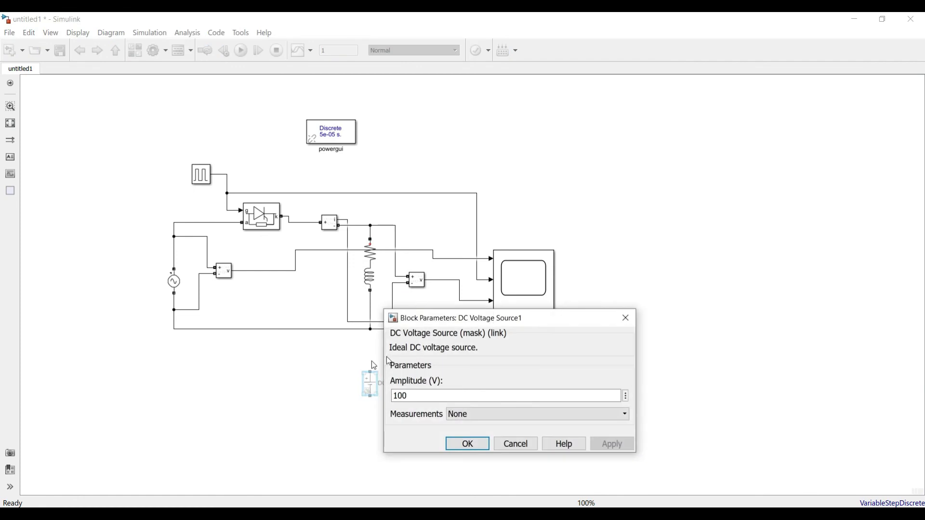
left_click(461, 451)
left_click(369, 387)
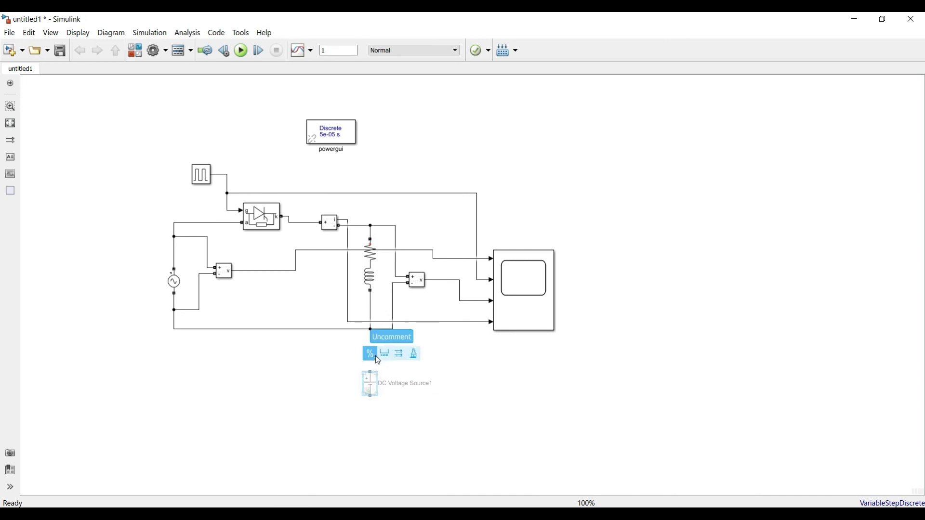
left_click(375, 356)
Insert the DC voltage source in series between the RL branch and the return line, without a bypass wire.
left_click_drag(377, 388, 374, 309)
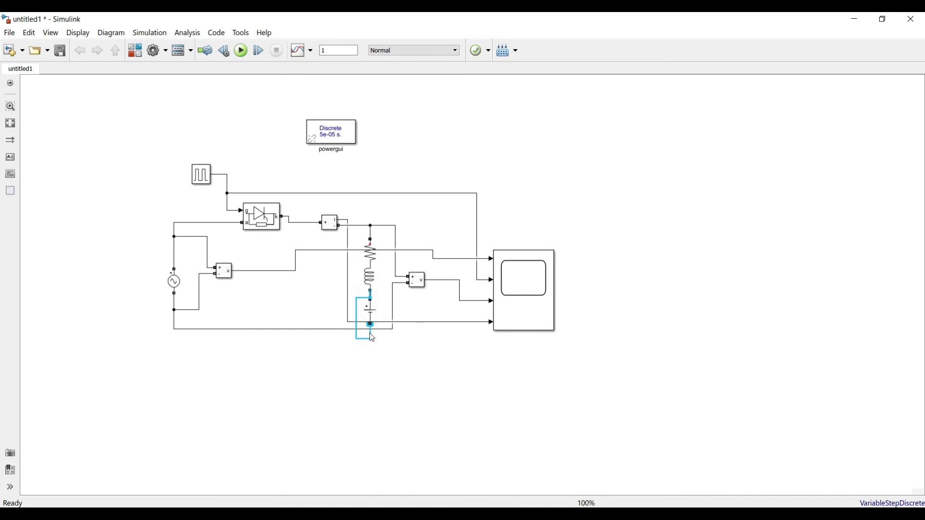
left_click(378, 359)
left_click(370, 325)
left_click(372, 374)
Run the simulation with the DC source in the RL load and examine several cycles in the Scope.
left_click(241, 50)
double_click(517, 303)
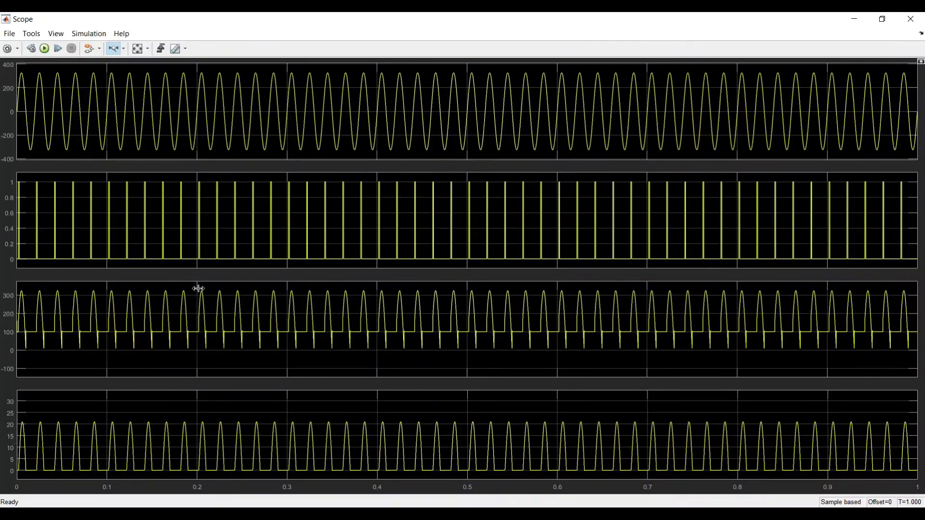
left_click_drag(358, 216, 102, 208)
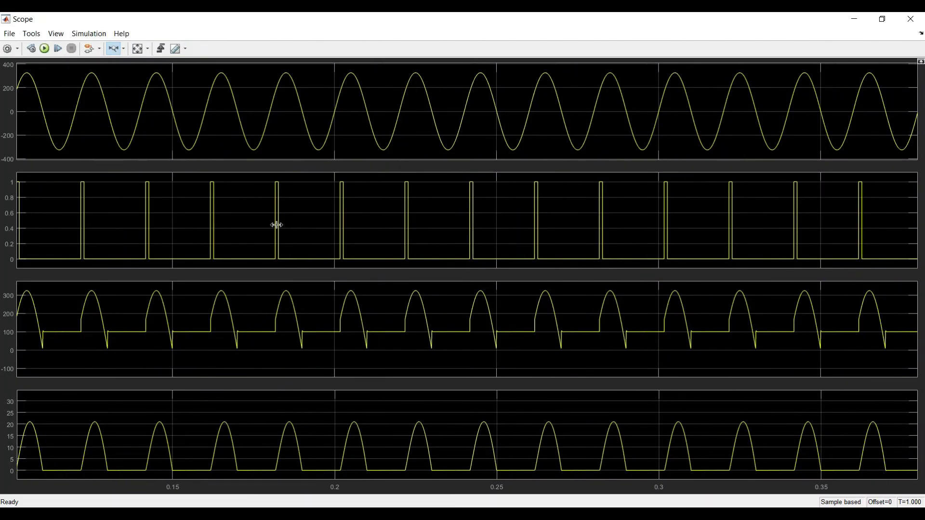
left_click_drag(276, 223, 7, 214)
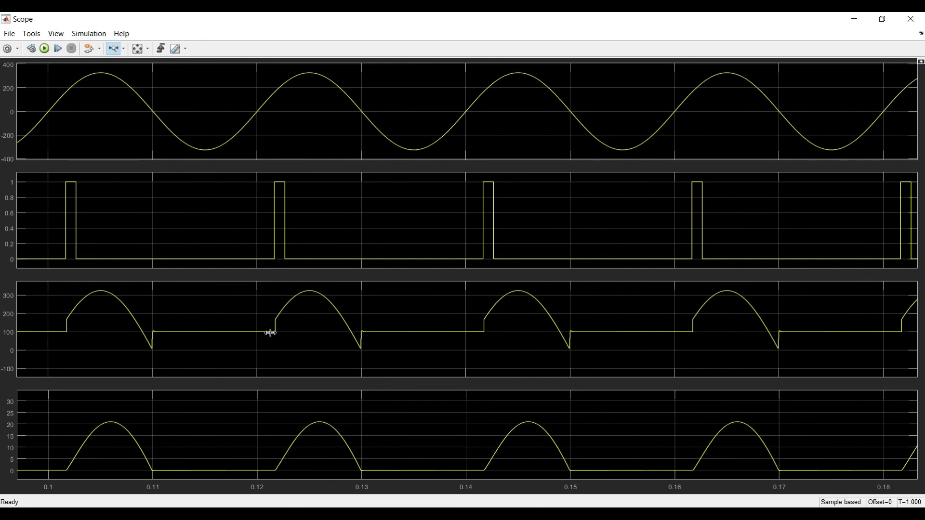
double_click(57, 329)
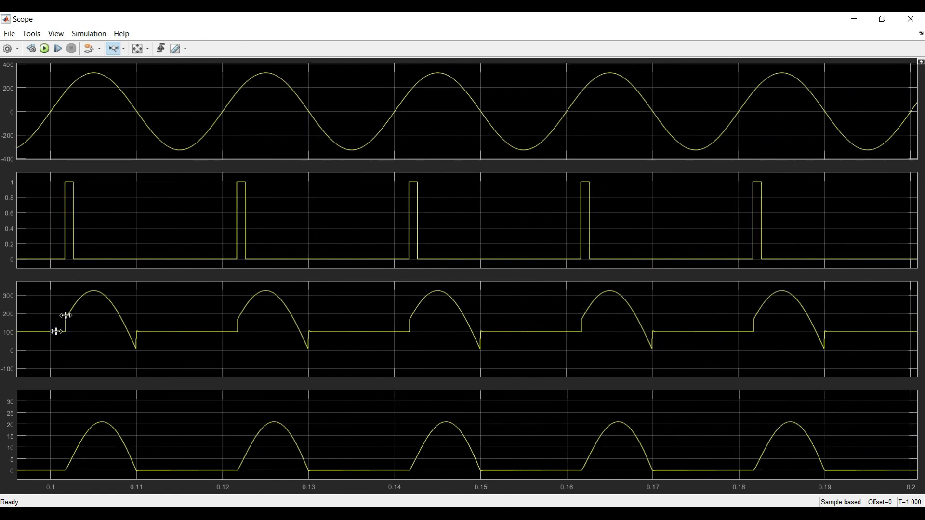
left_click(911, 19)
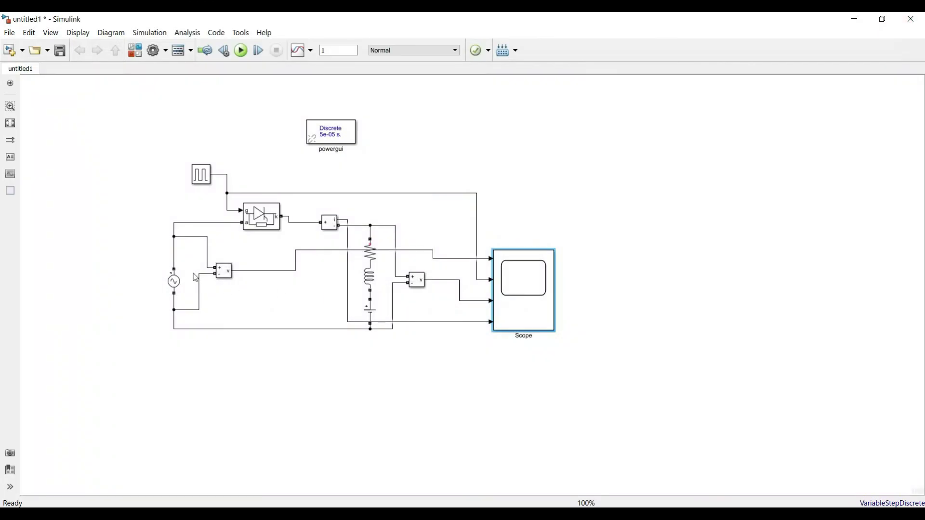
Reopen the Scope and examine how the DC source affects the load voltage and current when the thyristor turns off.
left_click(370, 308)
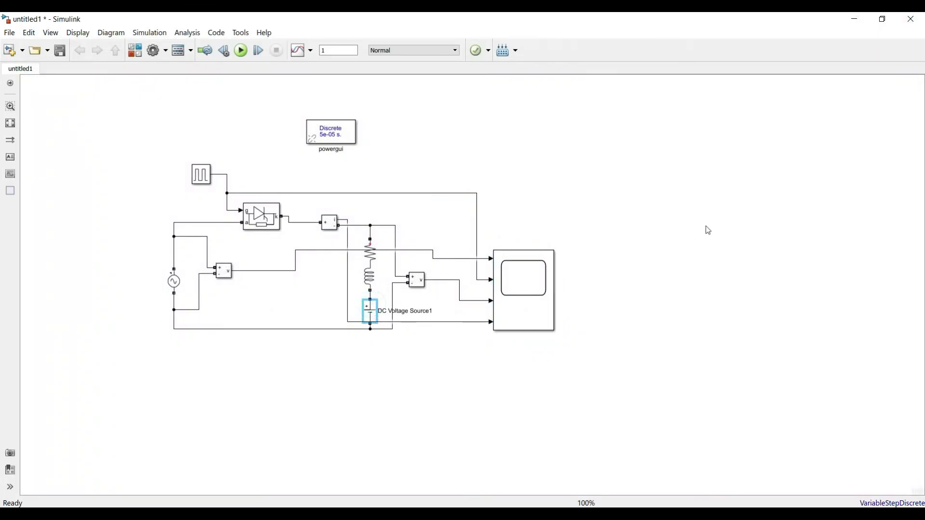
left_click(706, 228)
left_click(504, 289)
double_click(505, 292)
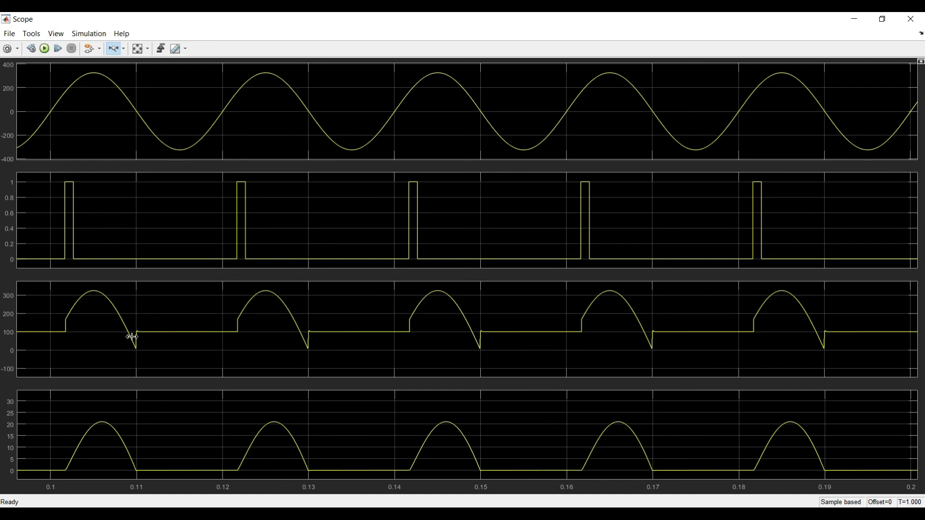
scroll(139, 332, "up", 2)
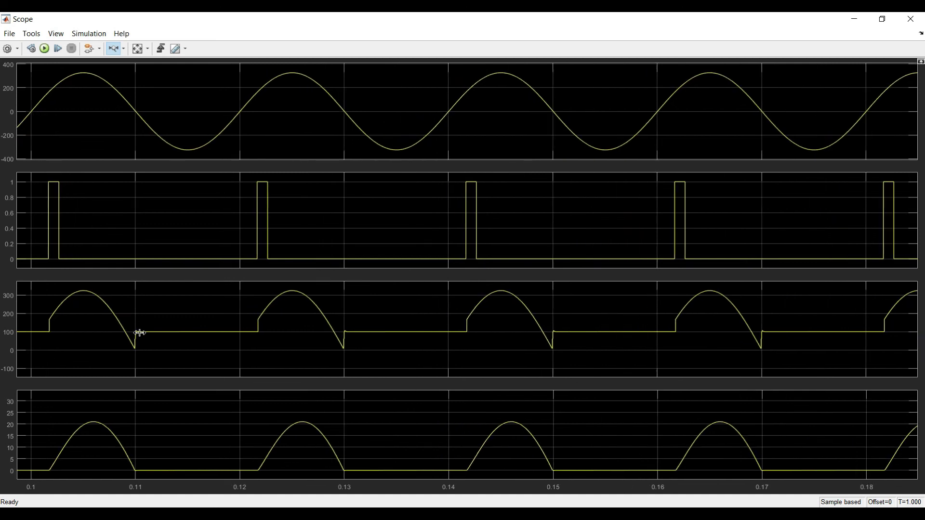
scroll(139, 333, "up", 2)
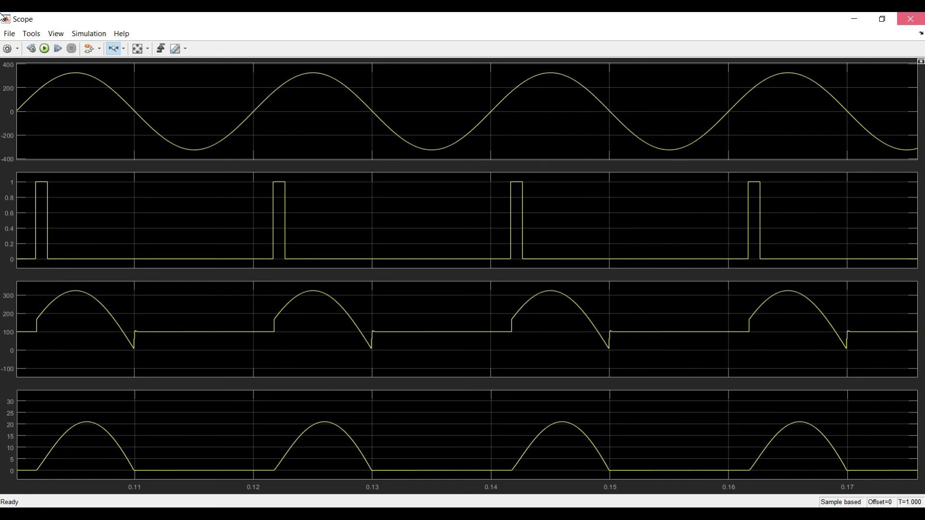
left_click(911, 19)
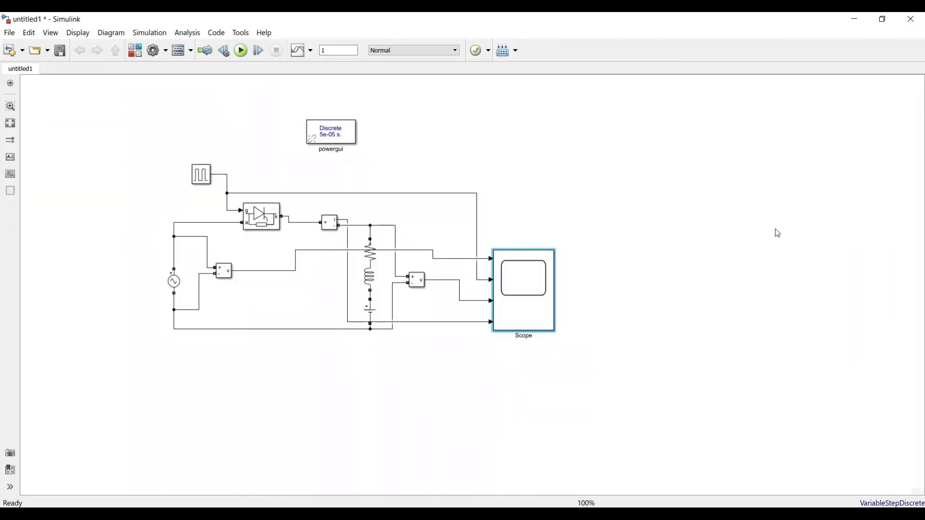